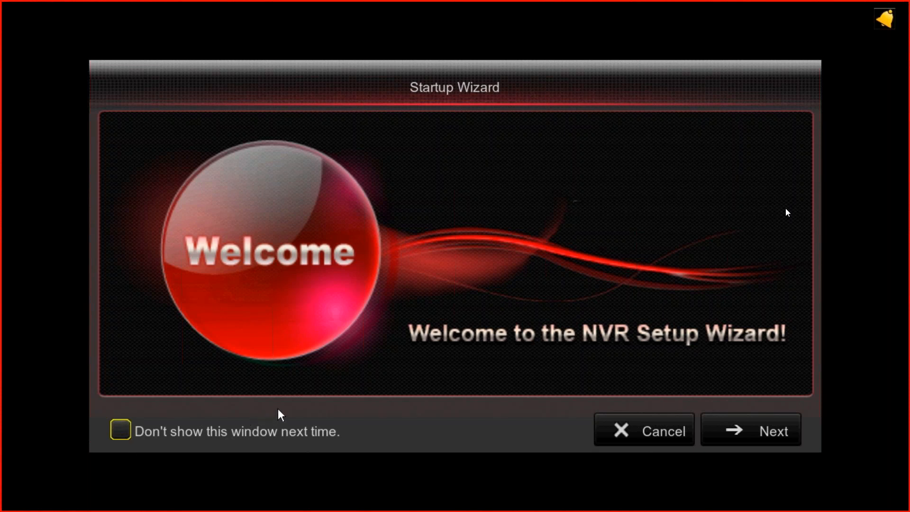
- Proceed from the startup wizard's welcome page to HDD Management, leaving the wizard enabled for future startups
click(123, 432)
click(148, 437)
click(755, 440)
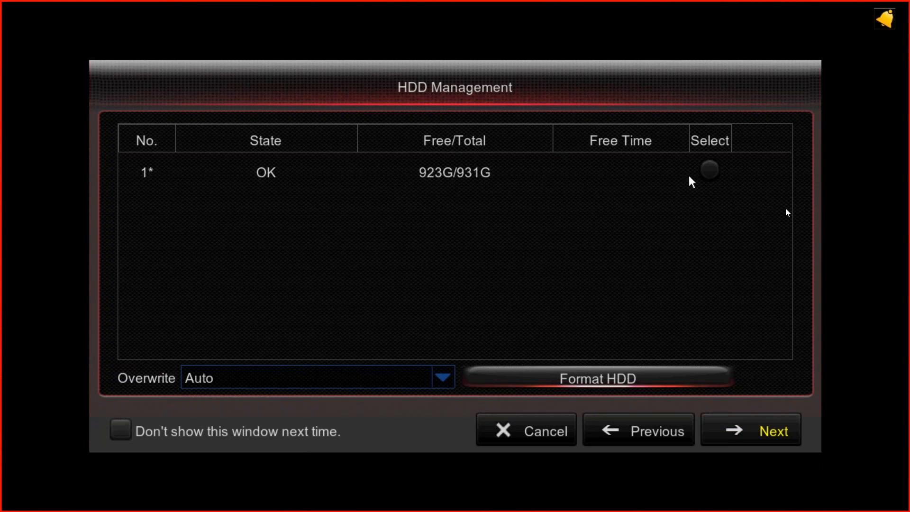
- Format hard drive 1, logging in as admin and confirming that all its data is erased
click(712, 175)
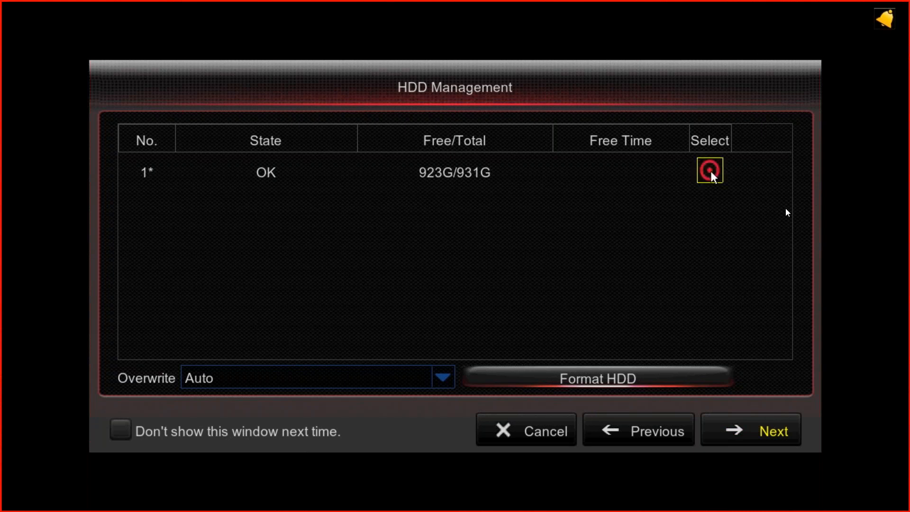
click(711, 174)
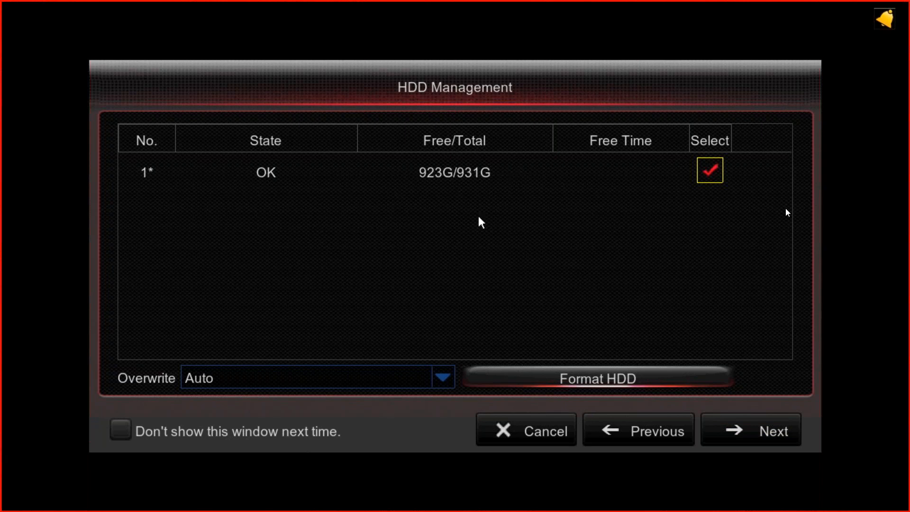
click(591, 385)
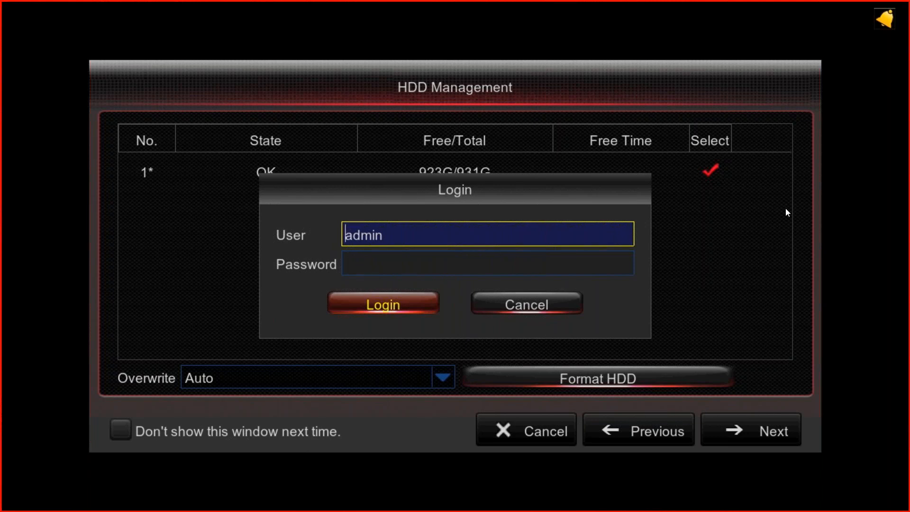
click(393, 305)
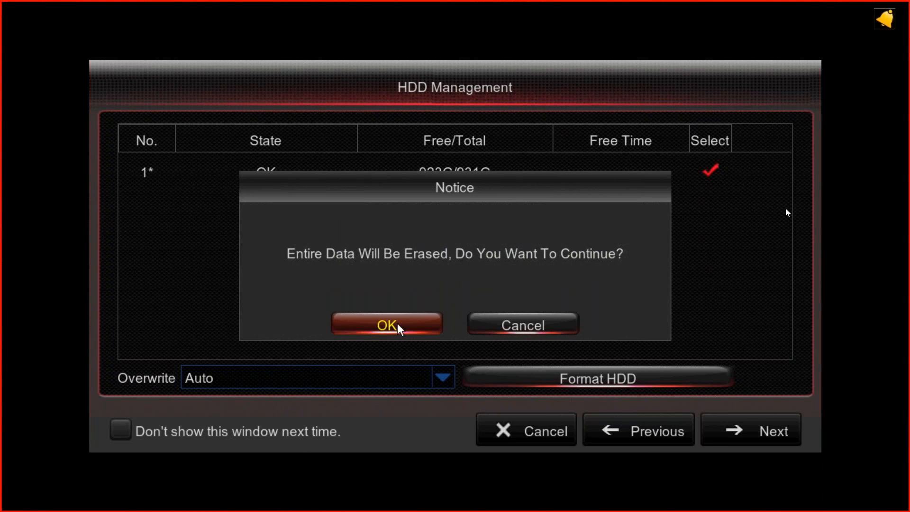
click(387, 325)
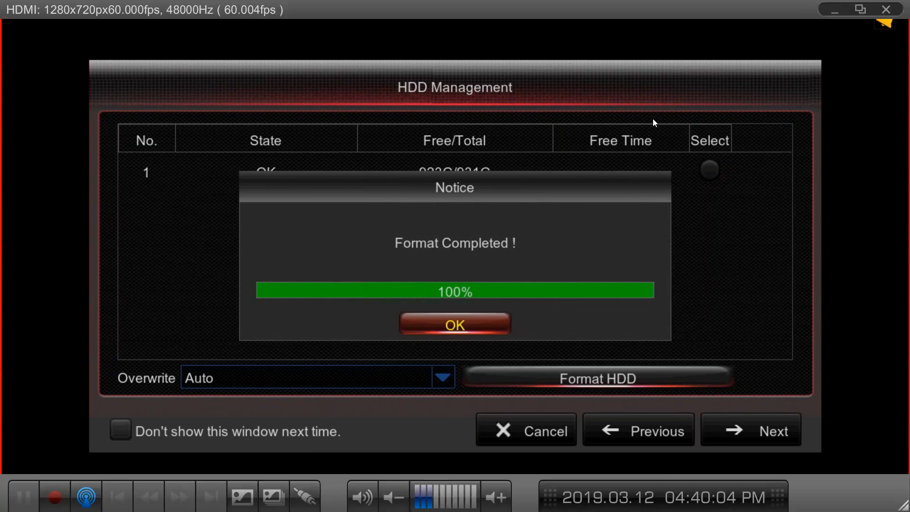
click(475, 331)
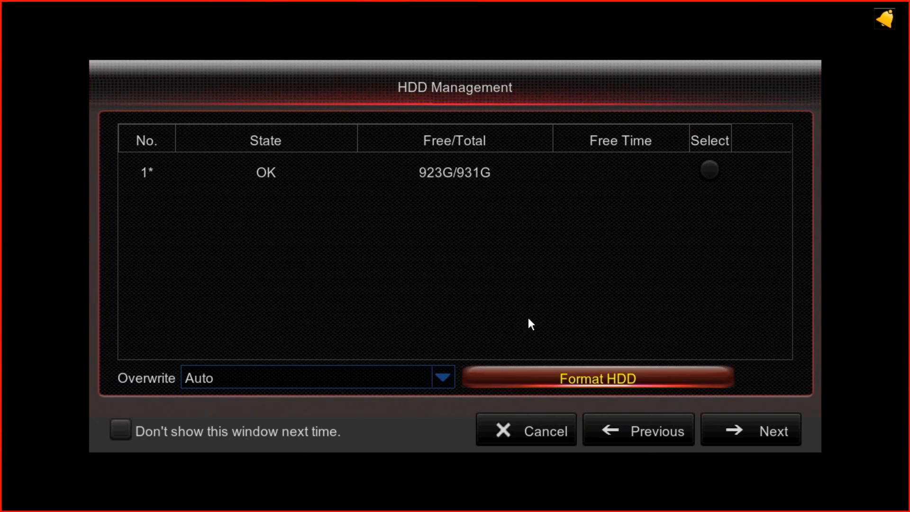
- Accept the existing network, IPC, record schedule and general system settings, and save the wizard's configuration
click(720, 423)
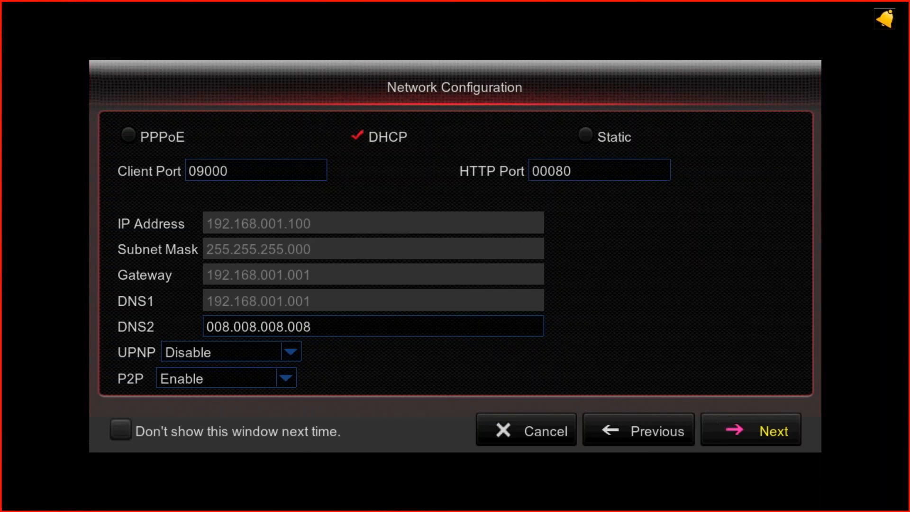
click(741, 426)
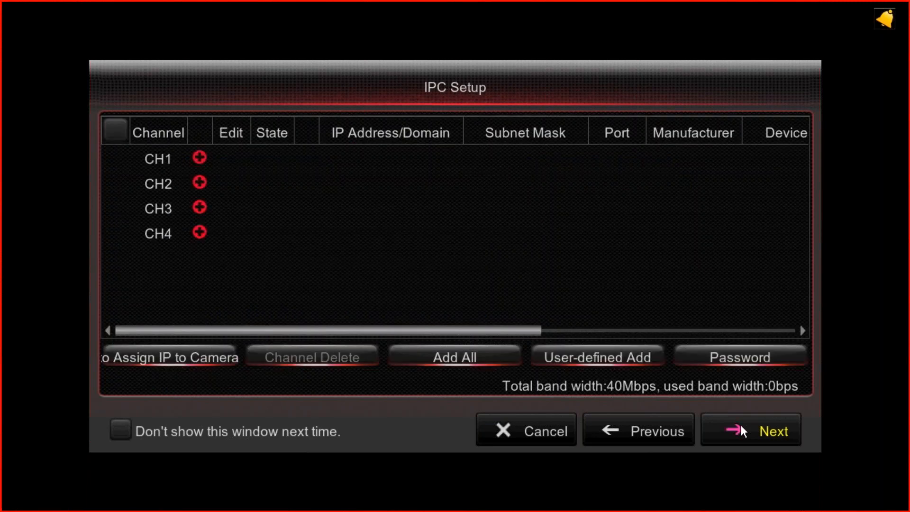
click(740, 426)
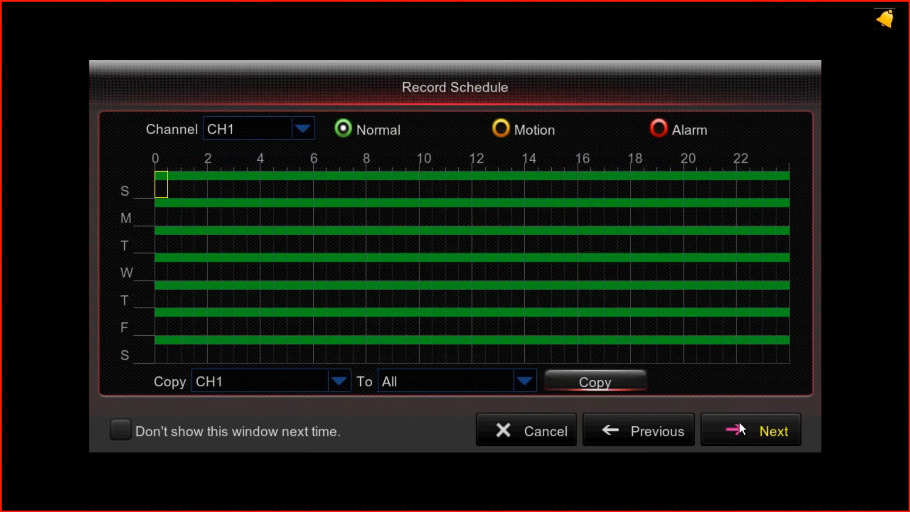
click(740, 420)
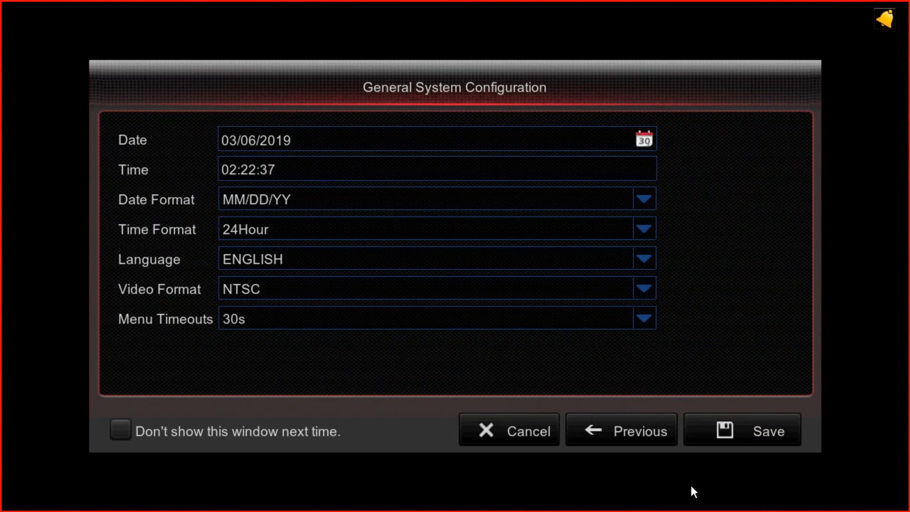
click(715, 428)
click(461, 284)
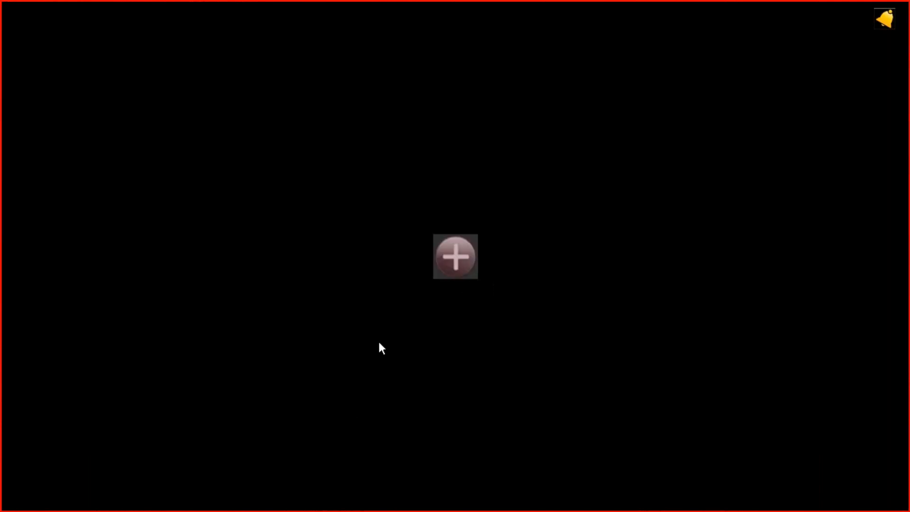
- Switch the live view to the four-channel split layout
right_click(451, 246)
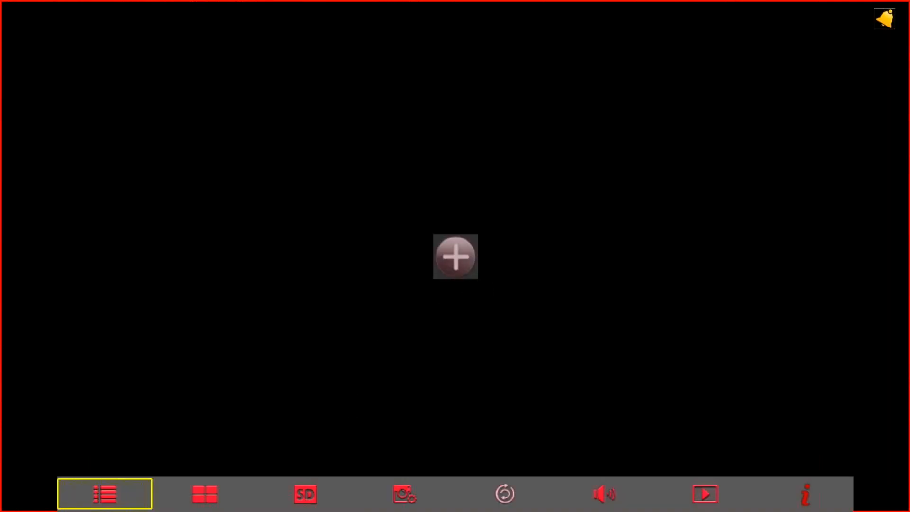
click(199, 495)
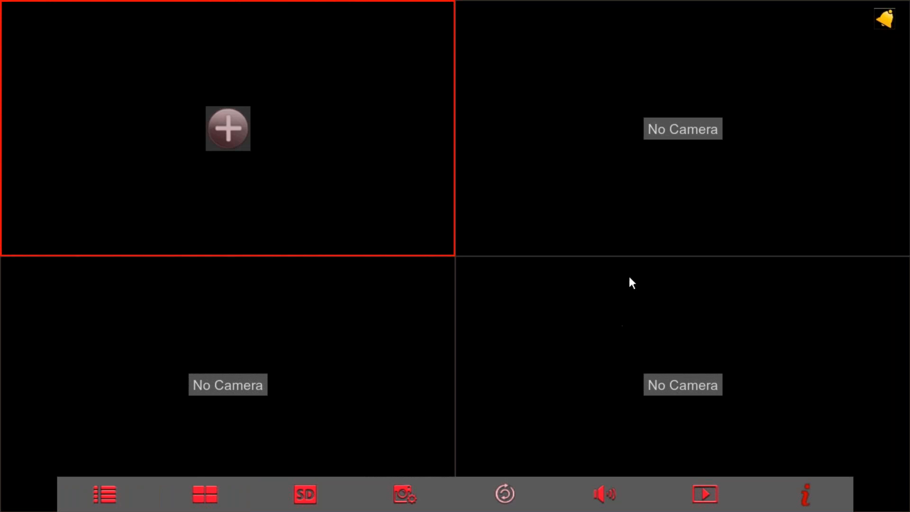
- Review the recorder's device information from device ID down to P2P ID and time, and close it
right_click(377, 418)
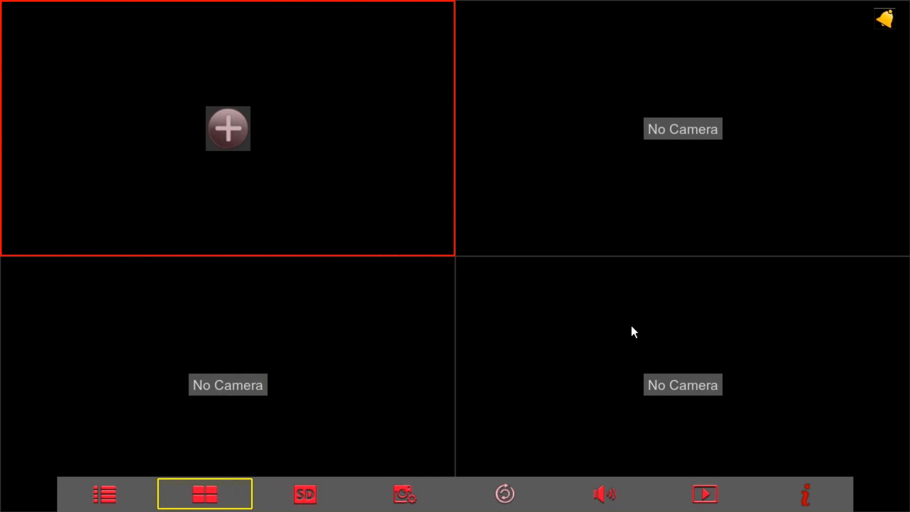
click(806, 493)
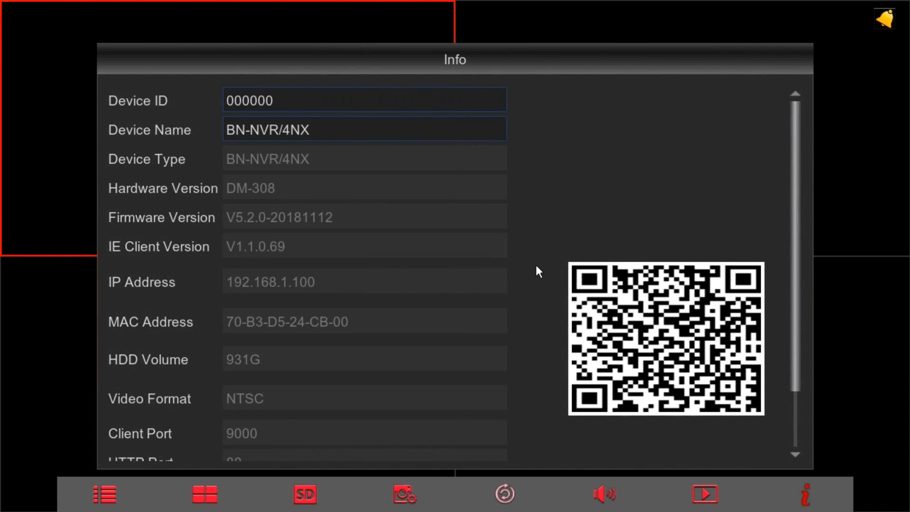
scroll(275, 208, down, 2)
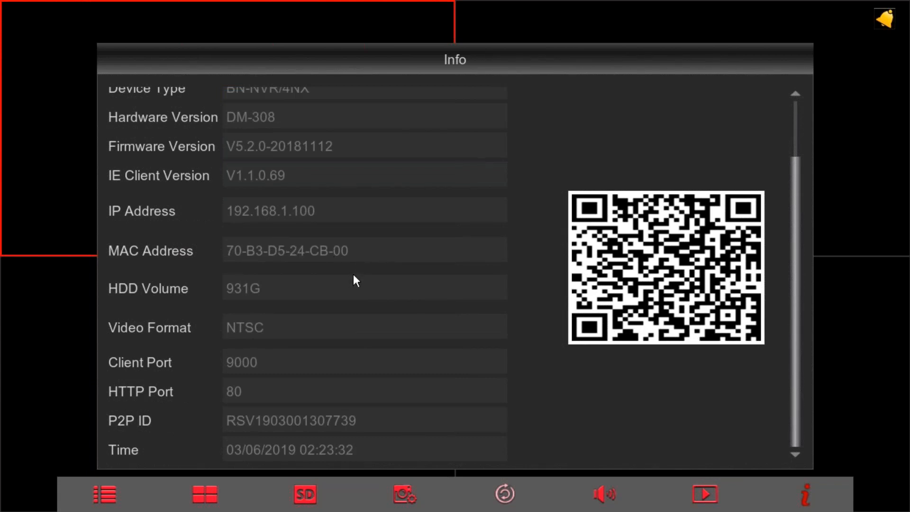
scroll(358, 268, up, 3)
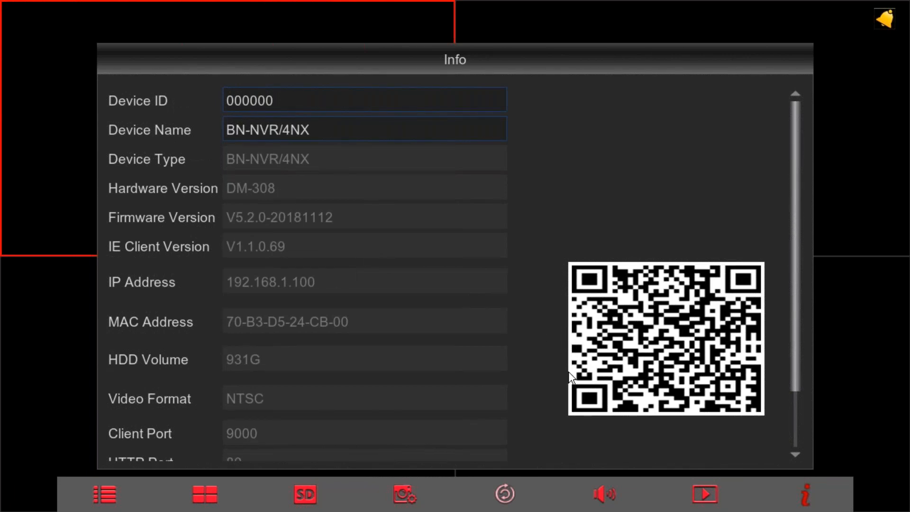
right_click(294, 309)
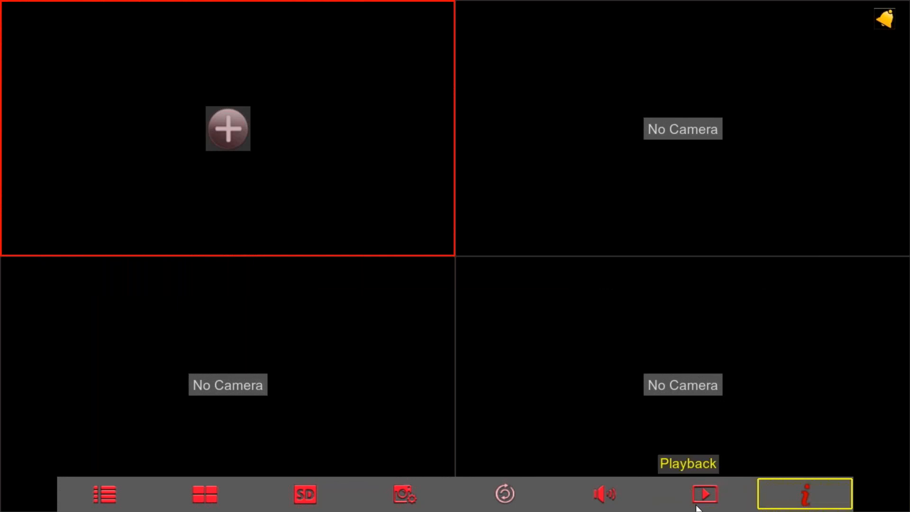
- View the recording playback screen and return to the live view
click(718, 494)
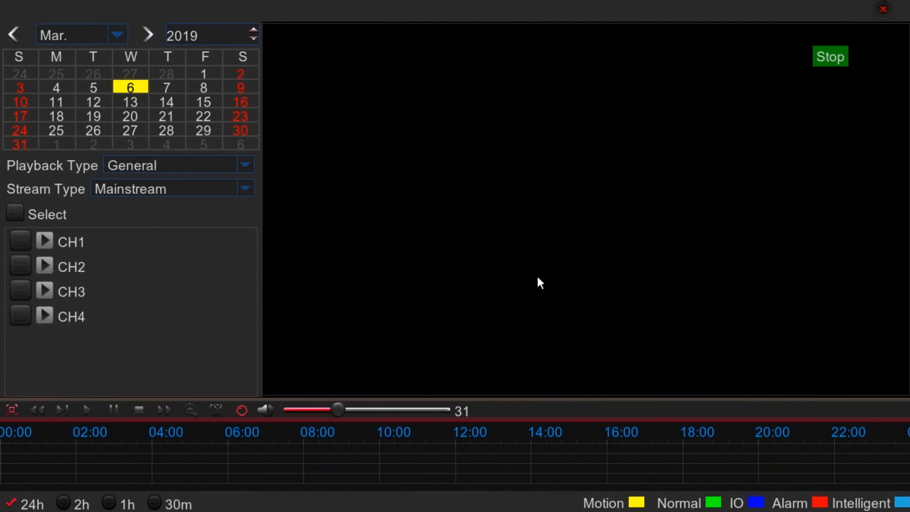
right_click(543, 358)
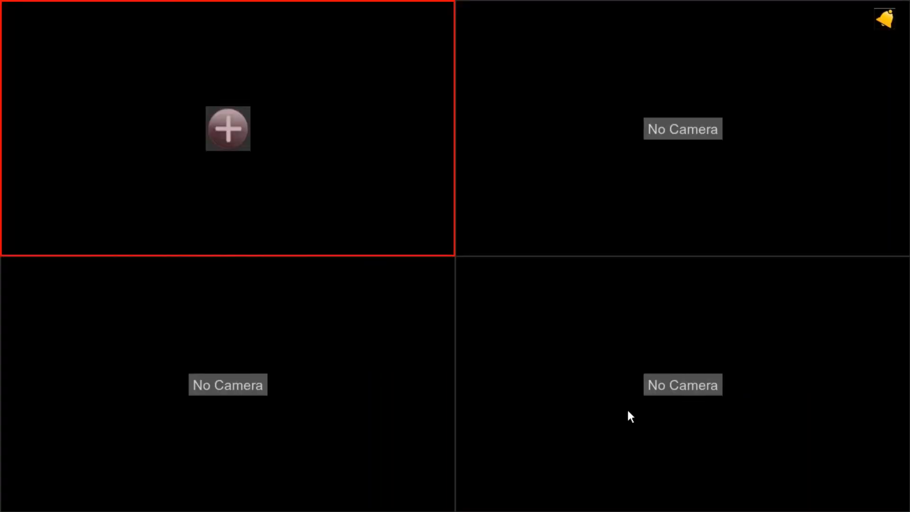
- Examine the live-view controls for volume, channel sequence, image quality modes (Realtime, Balanced, Smooth) and SD stream
right_click(653, 475)
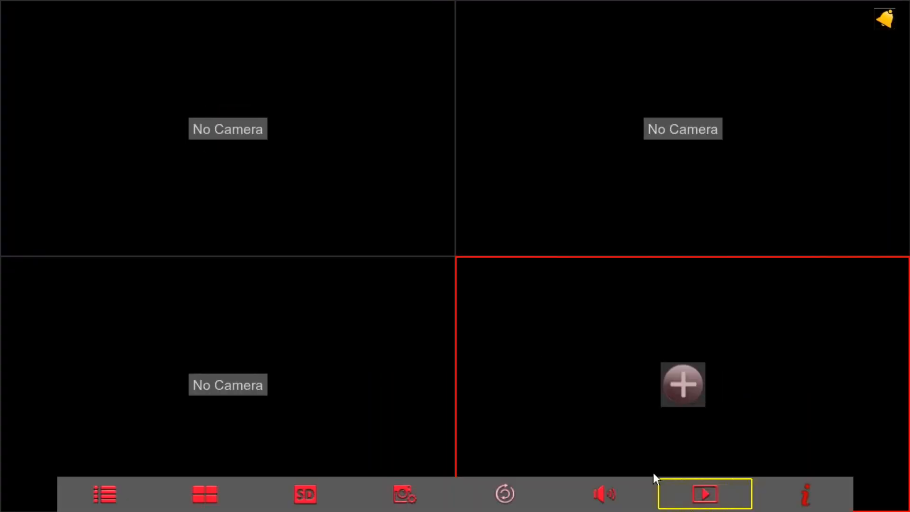
click(602, 496)
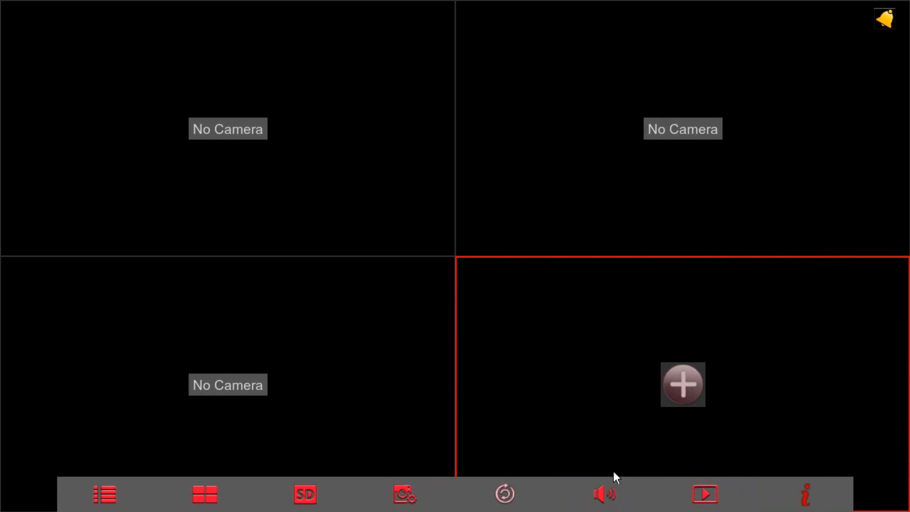
mouse_move(613, 483)
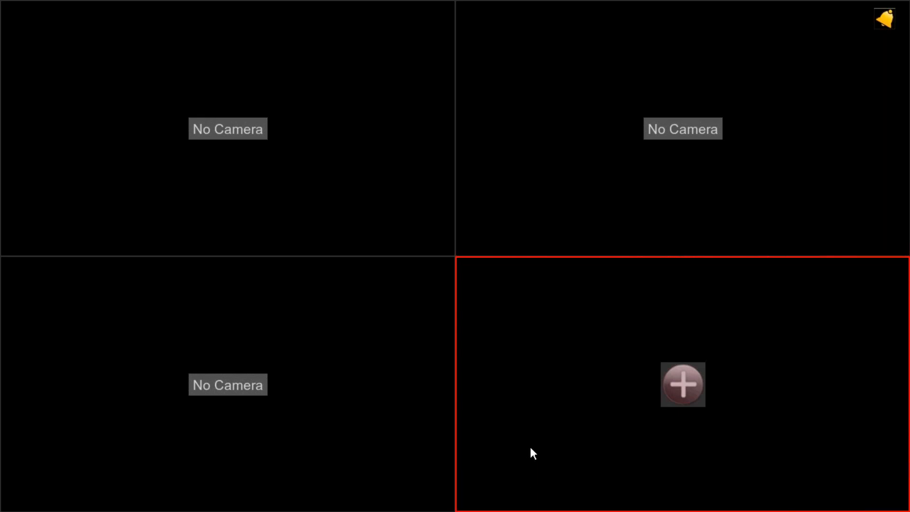
mouse_move(507, 489)
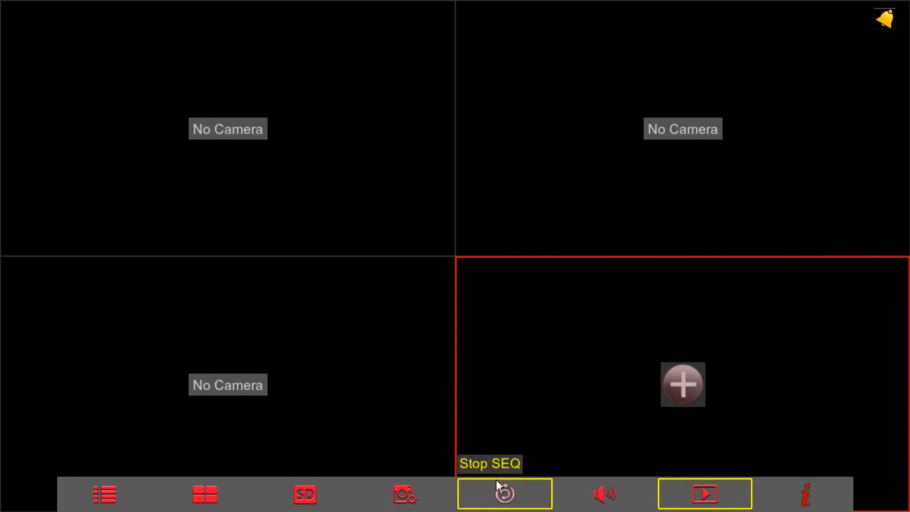
click(401, 502)
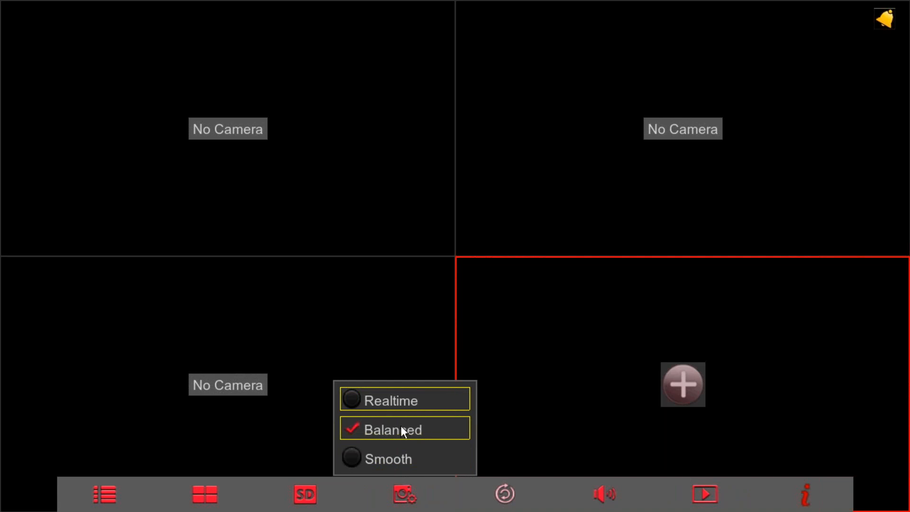
click(304, 496)
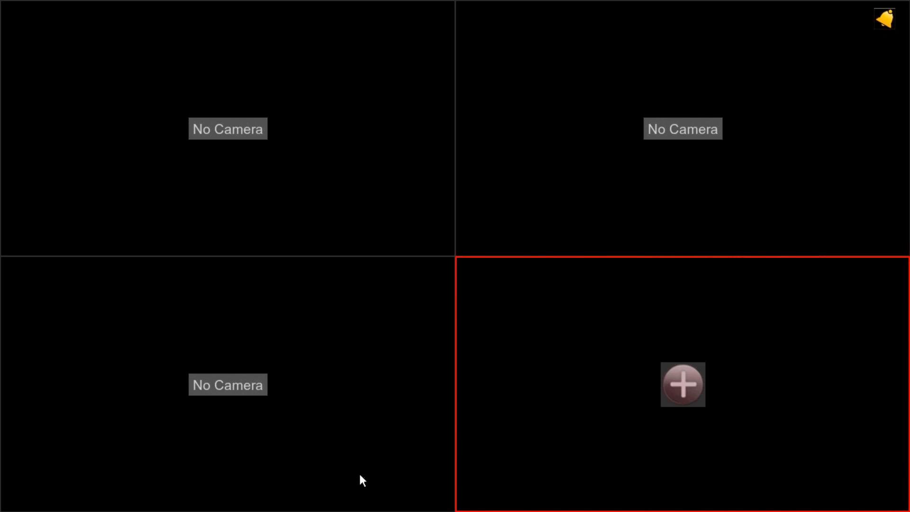
mouse_move(289, 501)
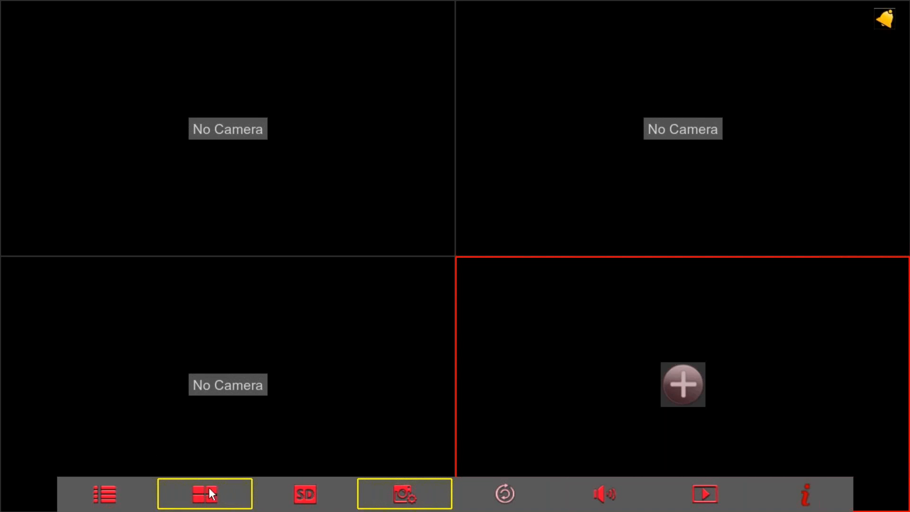
- Switch the selection between the first and fourth channel windows, ending on the first channel
click(252, 138)
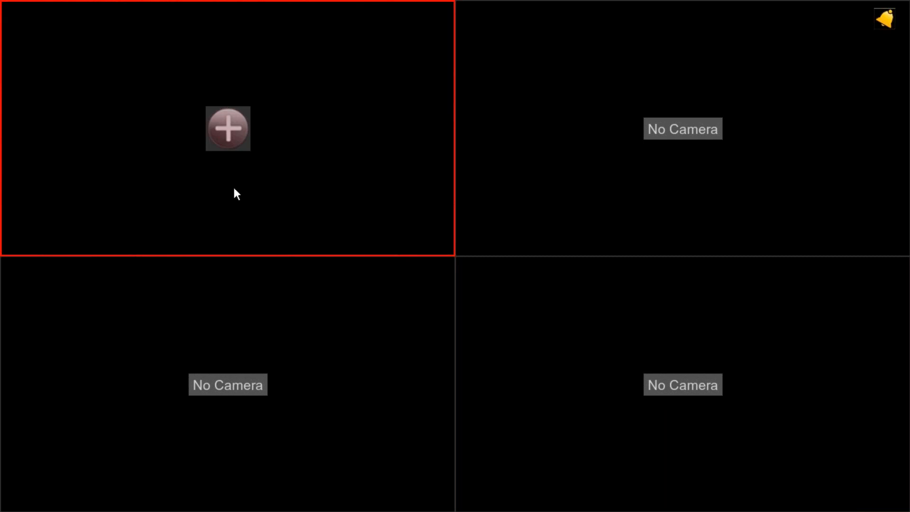
click(489, 311)
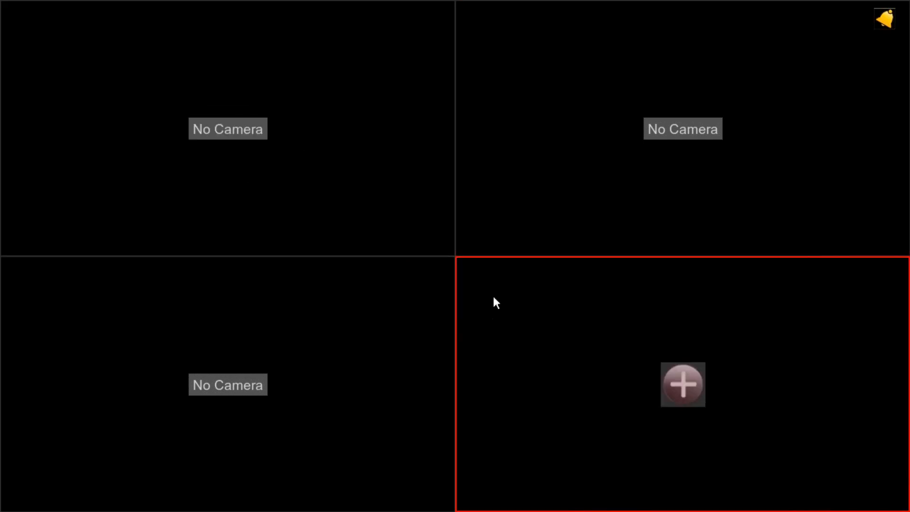
click(305, 178)
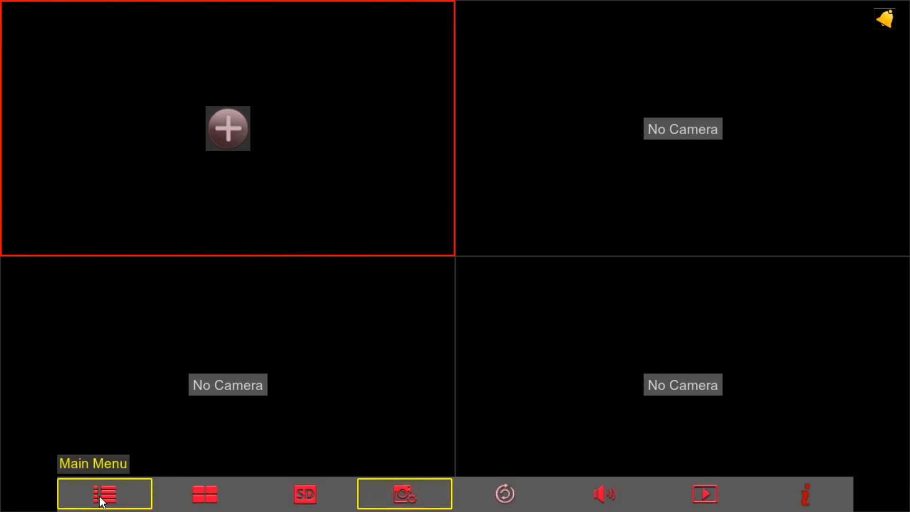
- Open the recorder's parameter settings and view the IP Channels list and the Network configuration
click(102, 500)
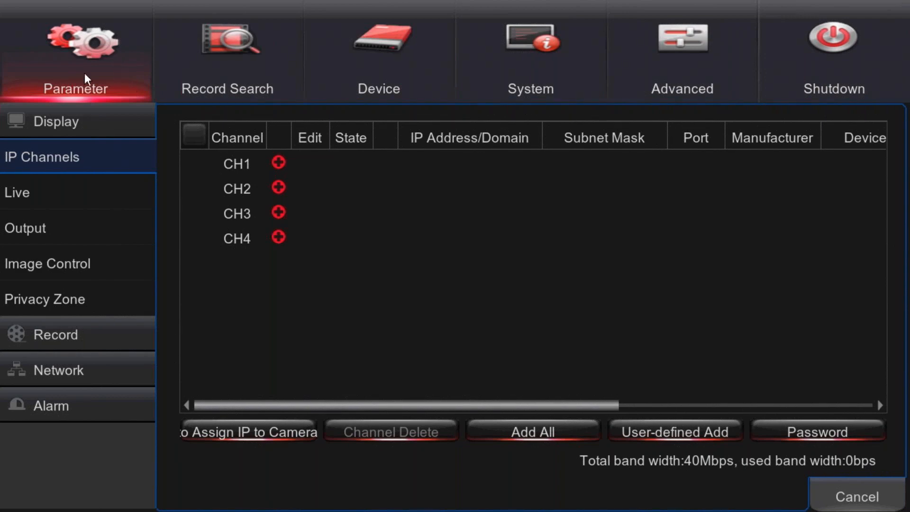
click(72, 120)
click(72, 119)
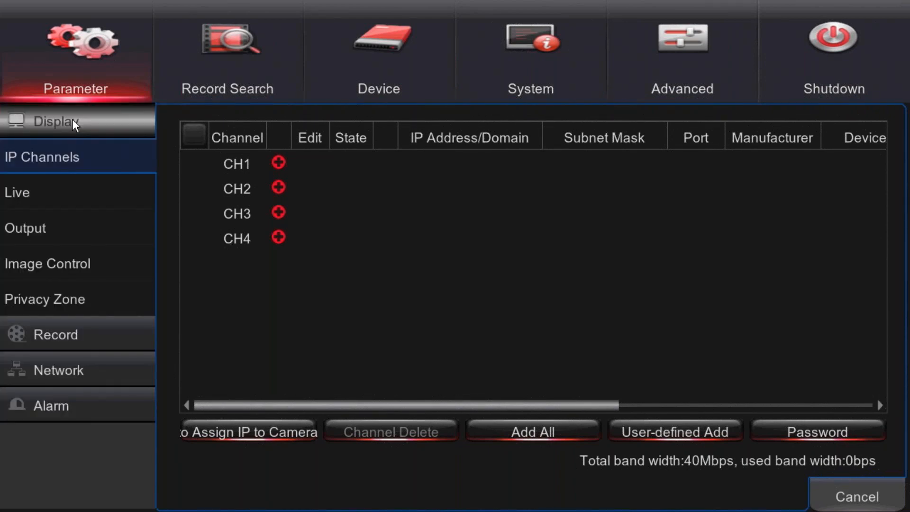
click(56, 164)
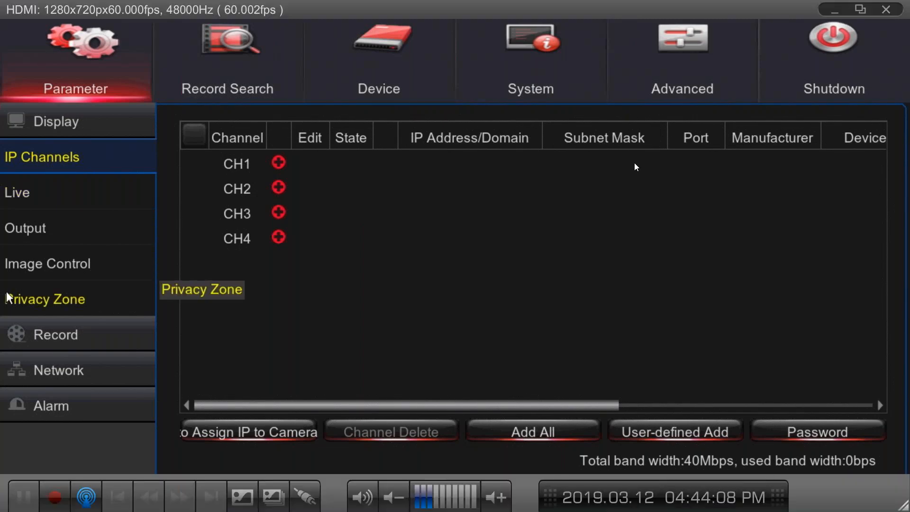
click(22, 377)
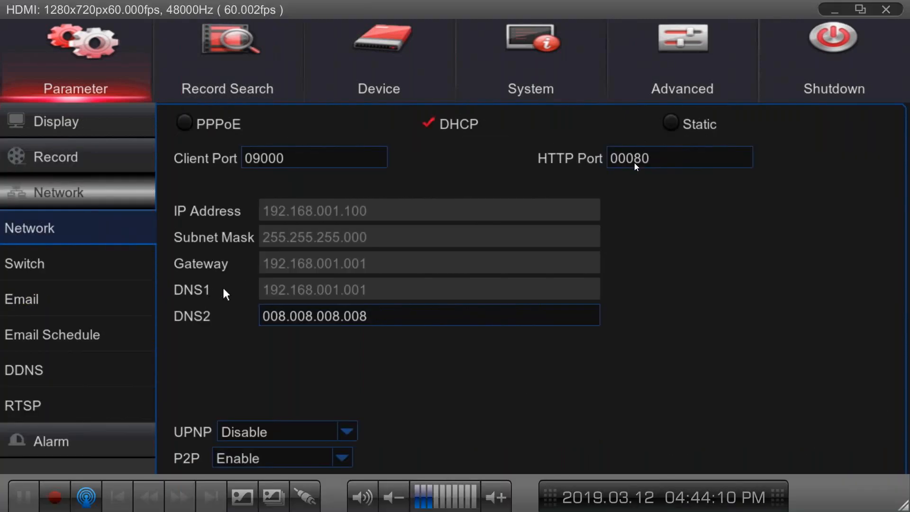
- Set the network switch mode to Auto Mode, save the settings and accept the deletion of the POE channel cameras
click(48, 262)
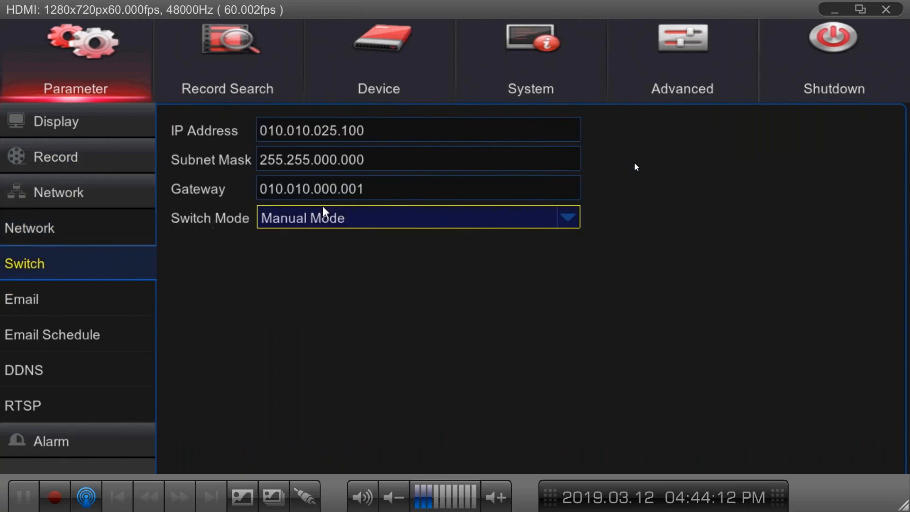
click(303, 221)
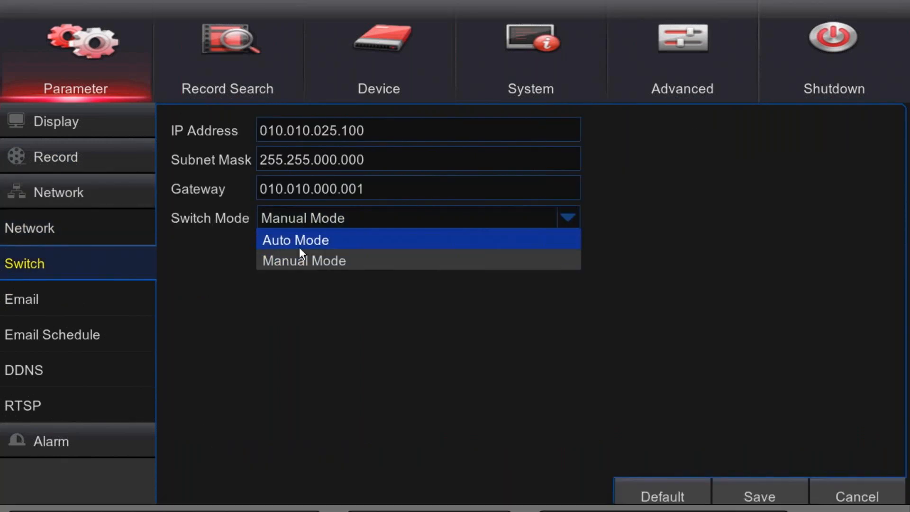
click(308, 241)
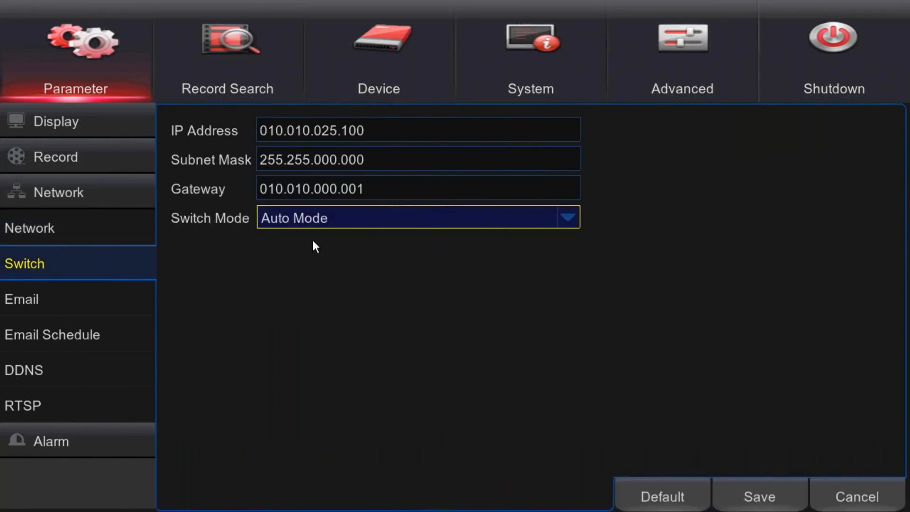
click(763, 504)
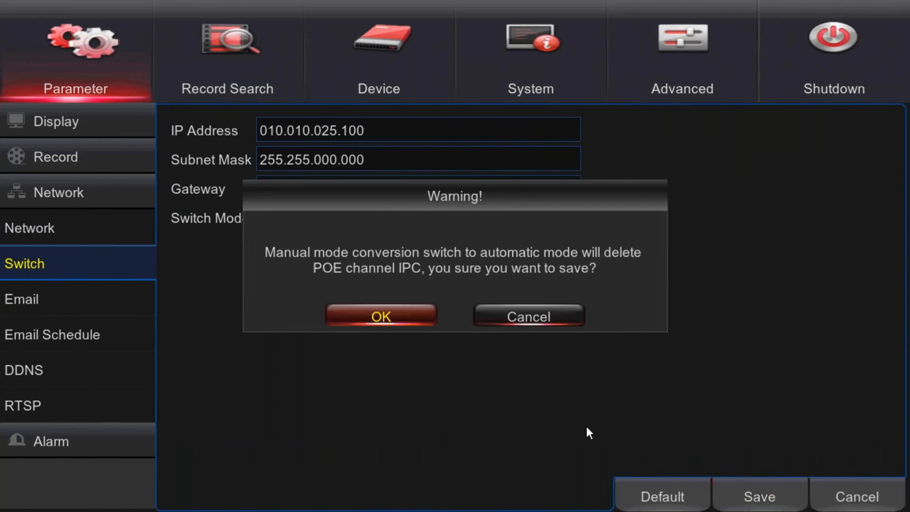
click(399, 319)
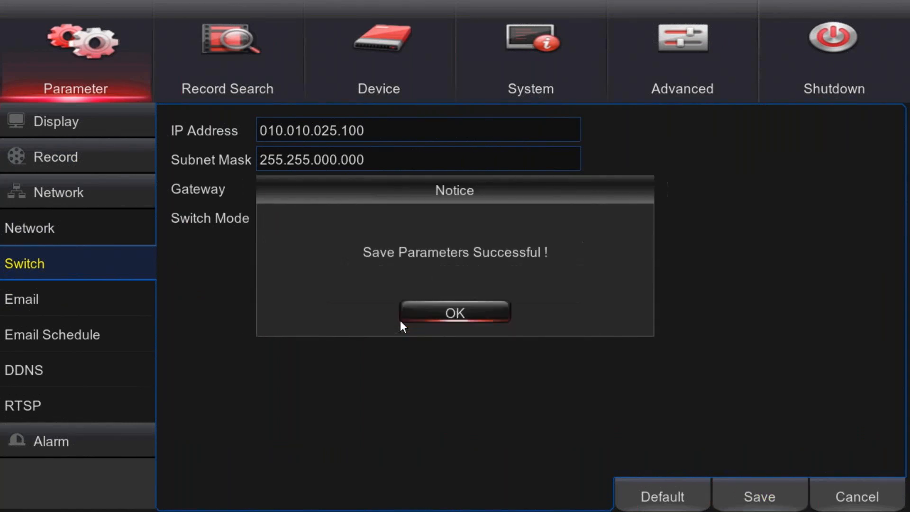
click(439, 308)
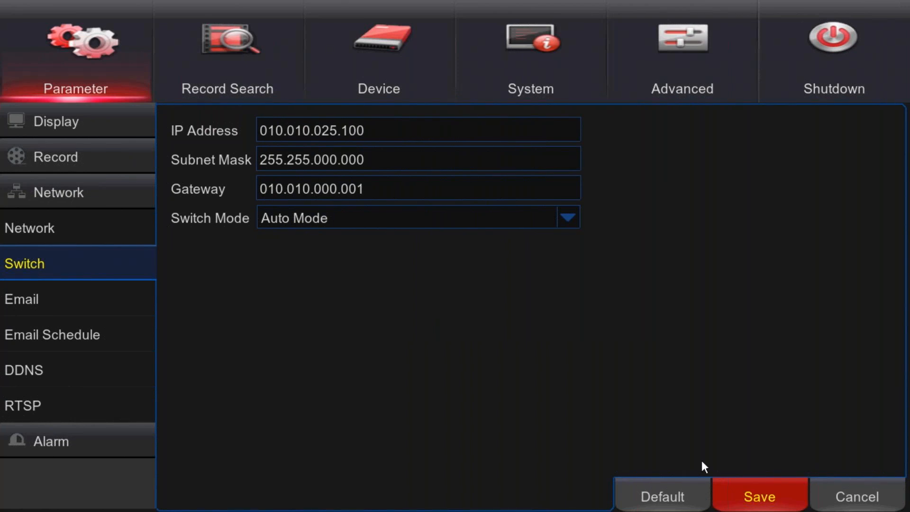
click(759, 497)
click(479, 287)
- Check the IP Channels list, return to the live view and enlarge the CH1 camera picture to full screen
right_click(291, 312)
click(141, 493)
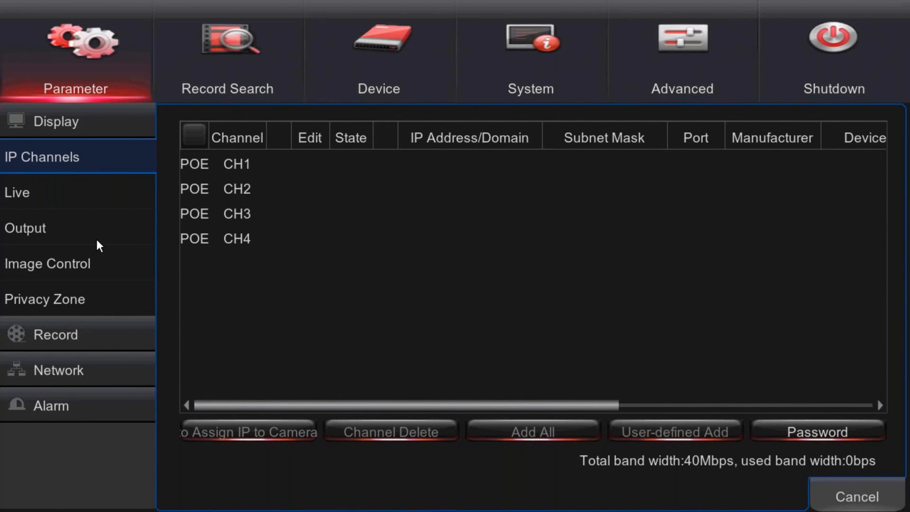
right_click(311, 264)
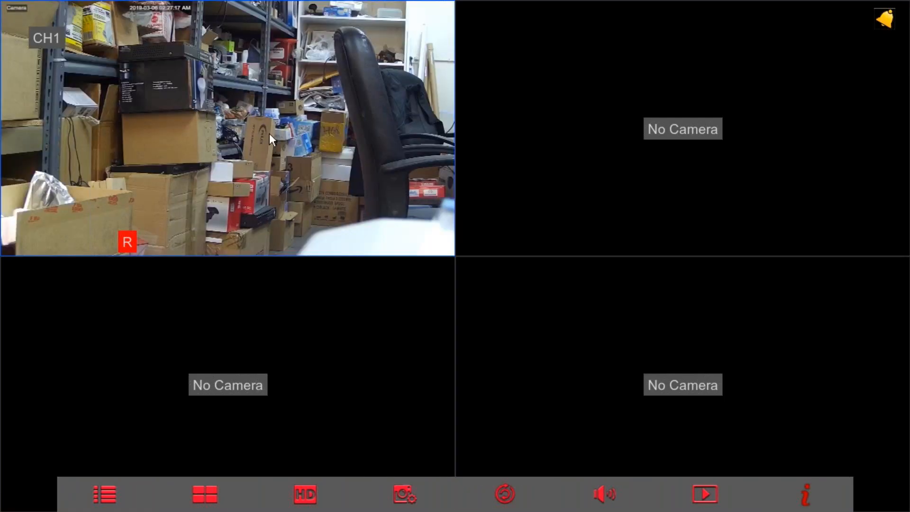
double_click(282, 207)
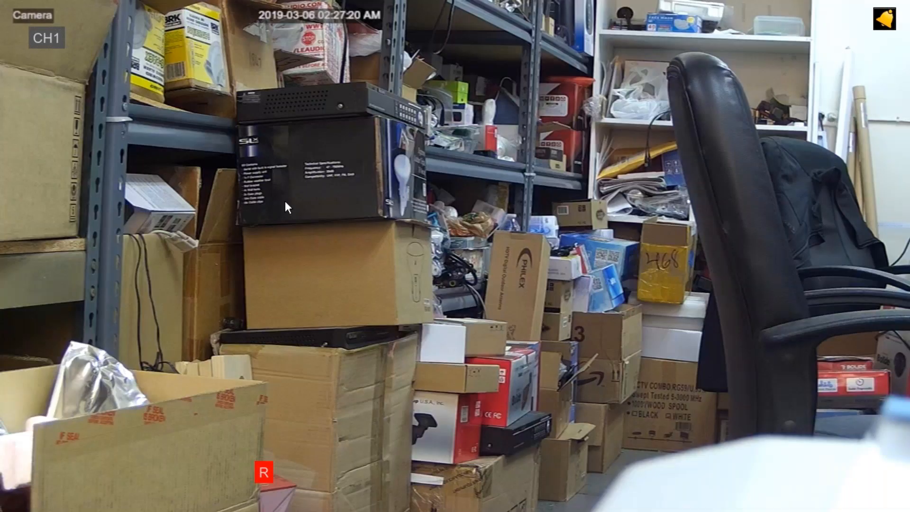
- Open CH1's Live display settings and examine the Channel Name and Show Name options
mouse_move(272, 471)
click(101, 504)
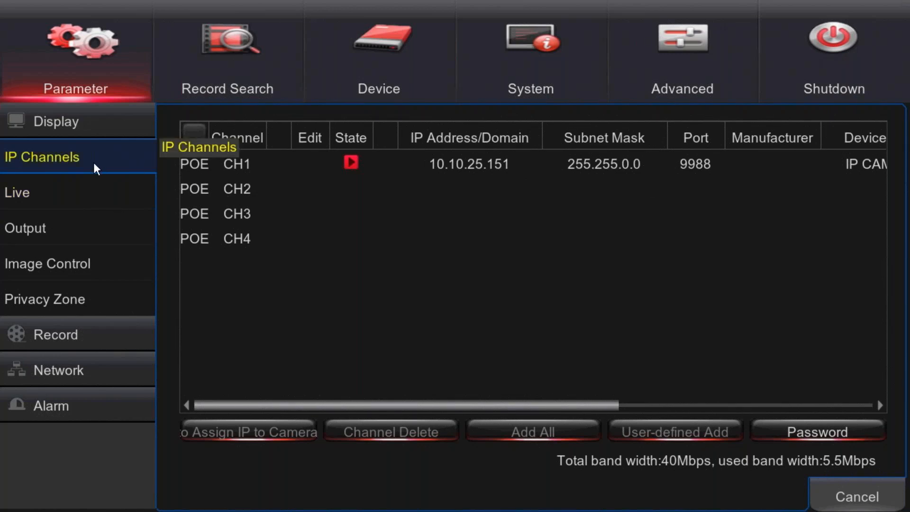
click(90, 185)
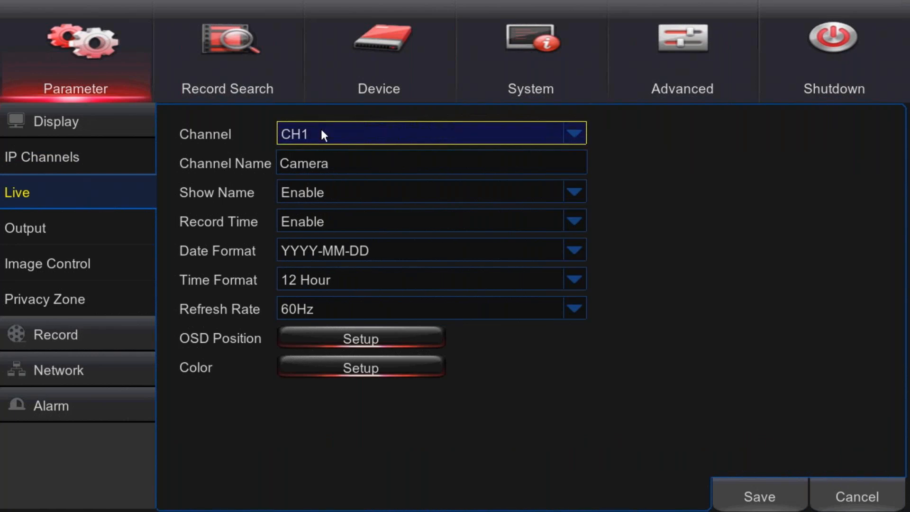
click(343, 163)
click(716, 150)
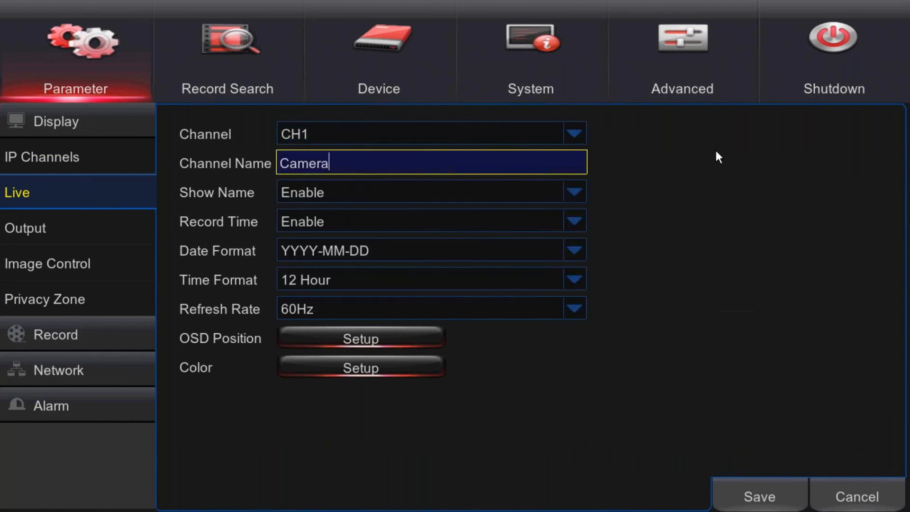
click(366, 192)
click(366, 191)
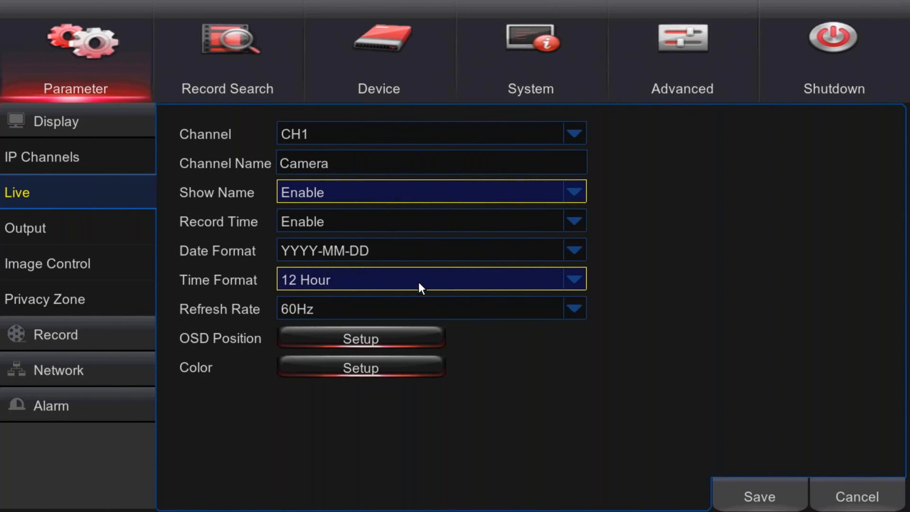
- Try repositioning the channel name and timestamp overlays along the upper edge of CH1's picture in the OSD position setup
click(309, 340)
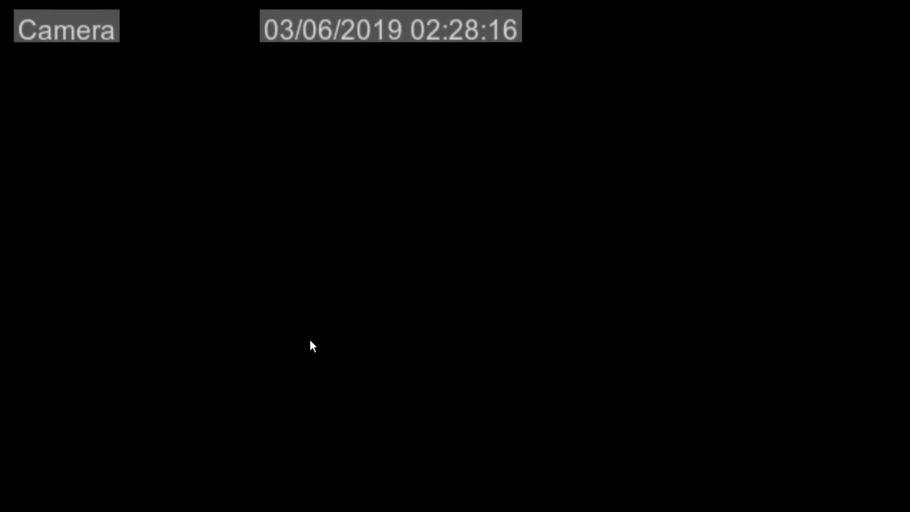
drag(312, 26, 450, 26)
mouse_move(18, 22)
mouse_down()
mouse_move(98, 159)
mouse_move(45, 18)
mouse_move(24, 18)
mouse_up()
drag(451, 11, 387, 11)
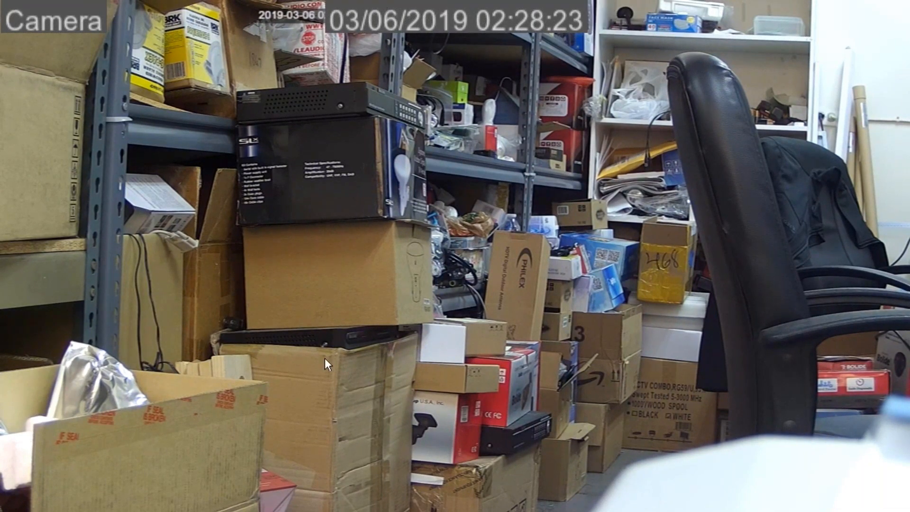
right_click(189, 476)
- View CH1's color adjustments and examine the VGA/HDMI resolution choices in the Output settings
click(365, 368)
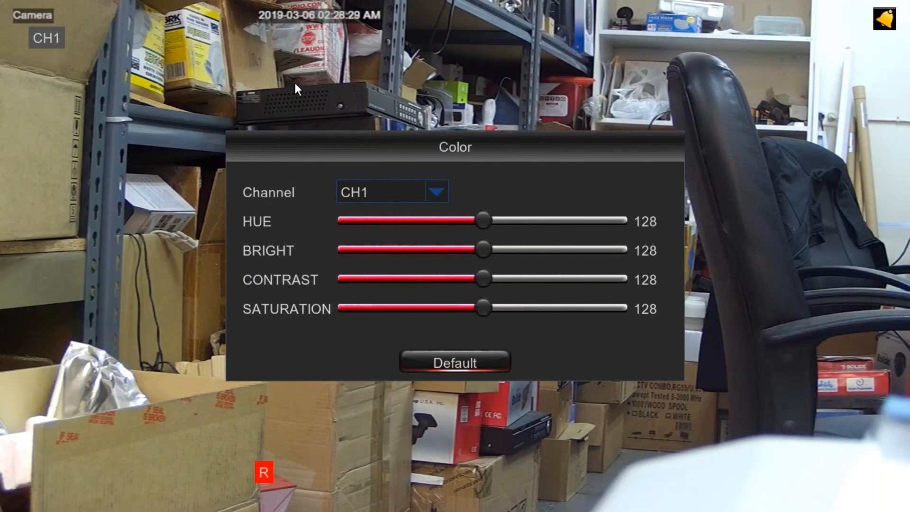
right_click(375, 82)
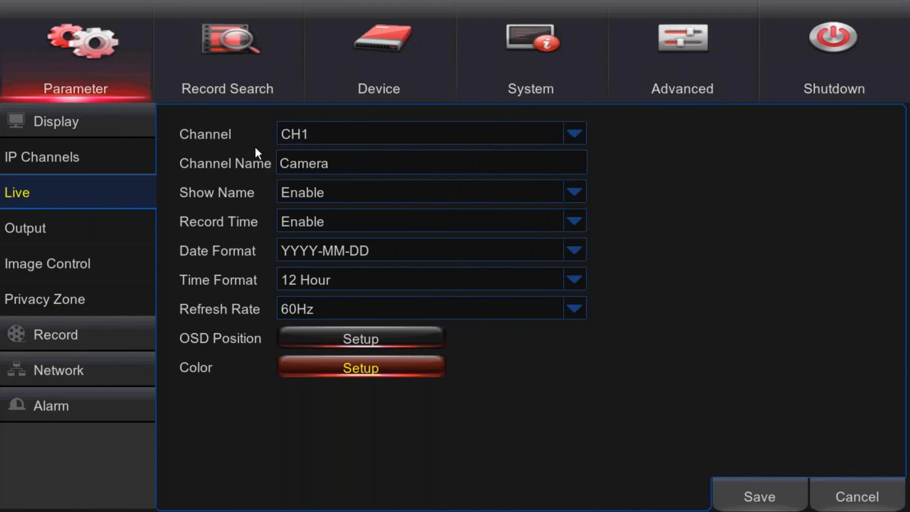
click(56, 234)
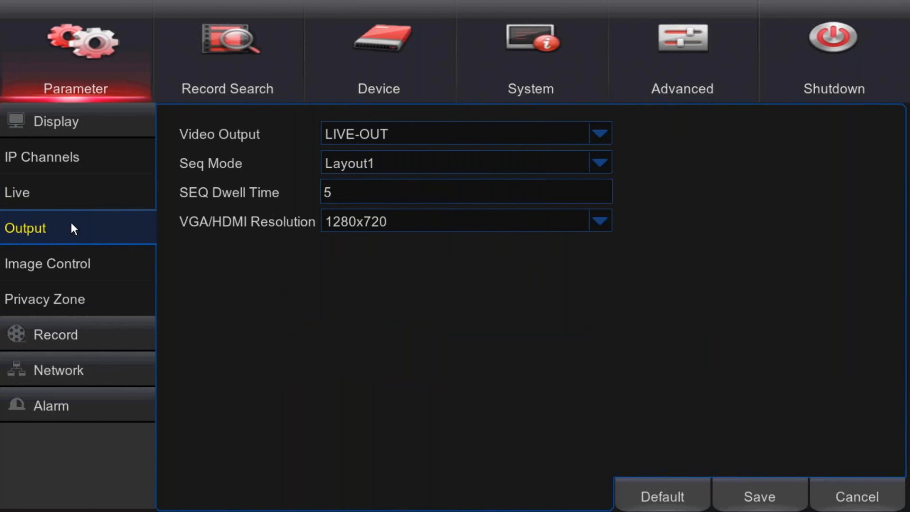
click(385, 228)
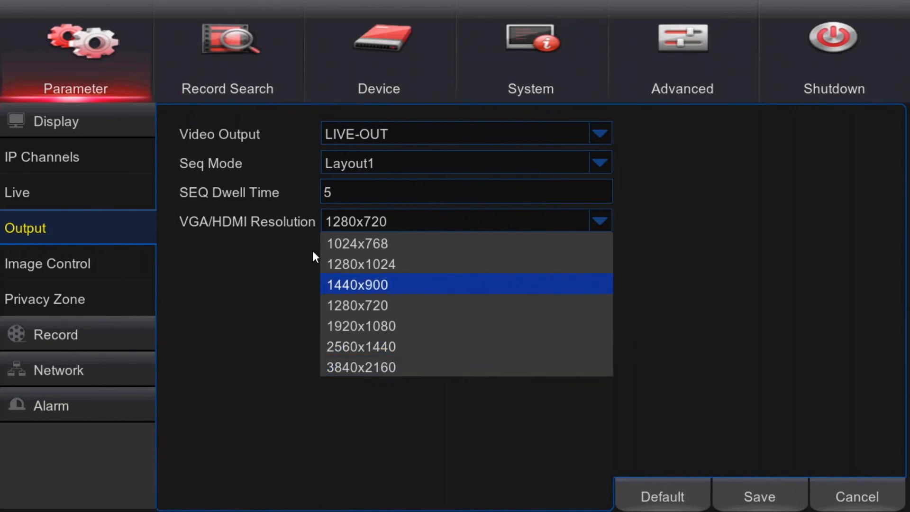
click(376, 222)
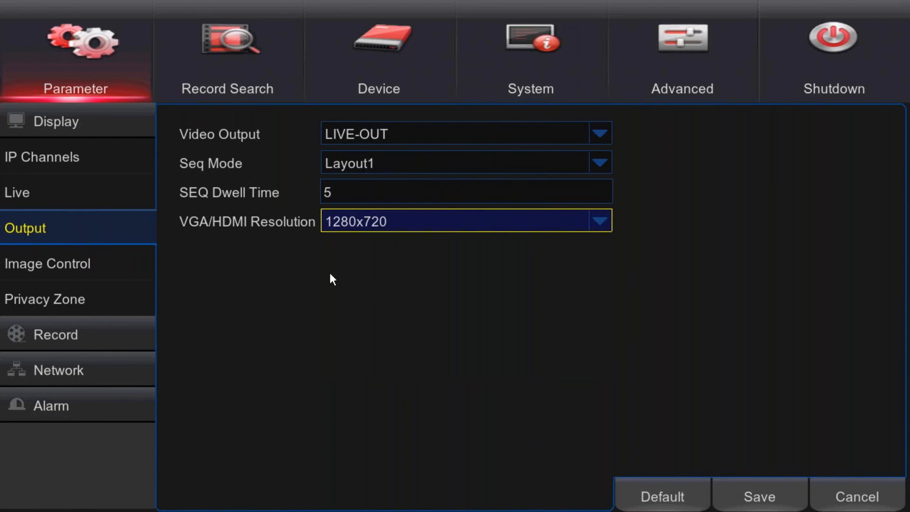
- Open CH1's Image Control settings and try Lens Flip and Angle Flip, leaving both switched off
click(64, 269)
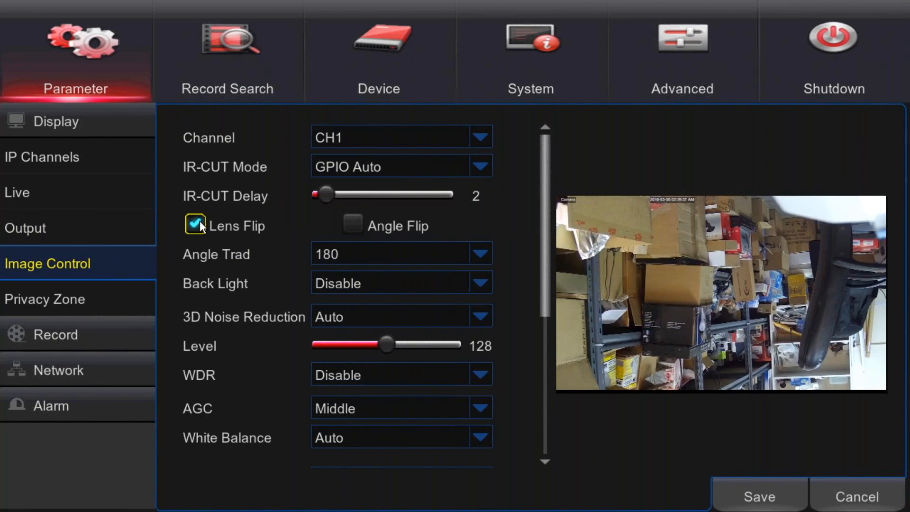
click(352, 222)
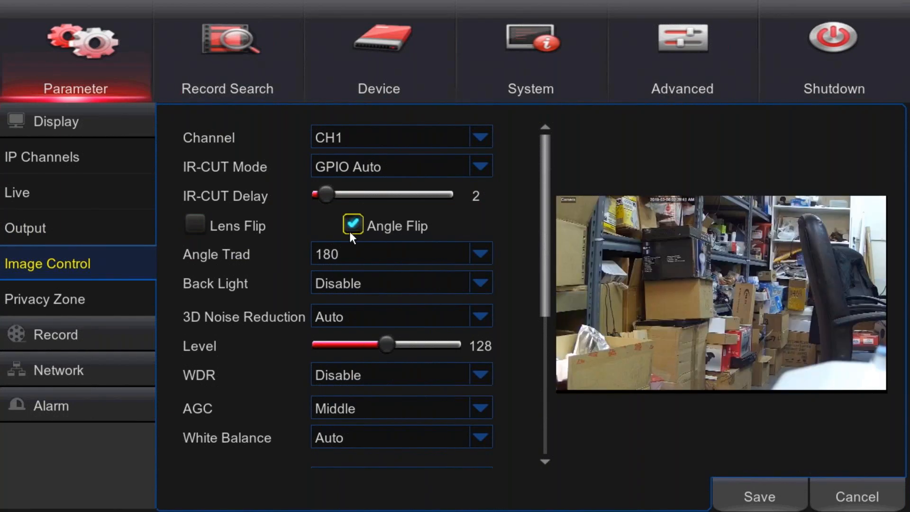
click(344, 234)
- Enable WDR for CH1 and review the remaining image settings down to Defog Mode
click(365, 375)
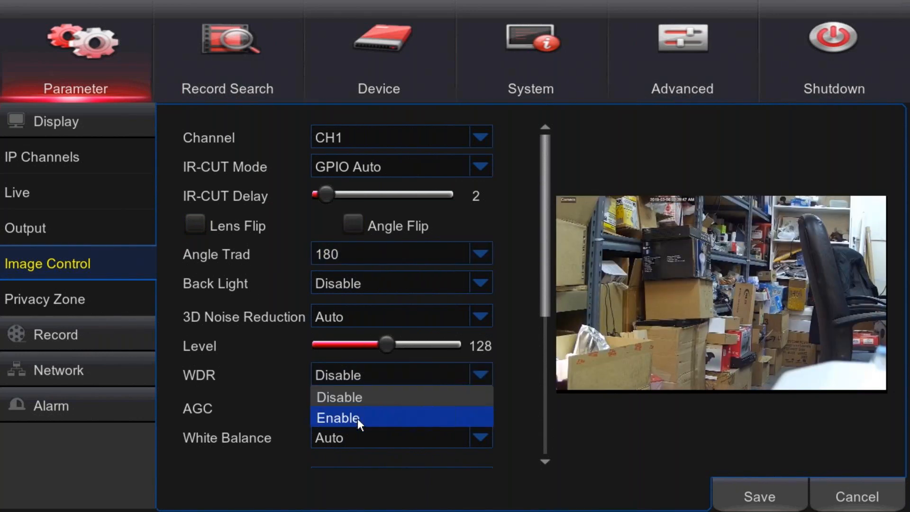
click(357, 419)
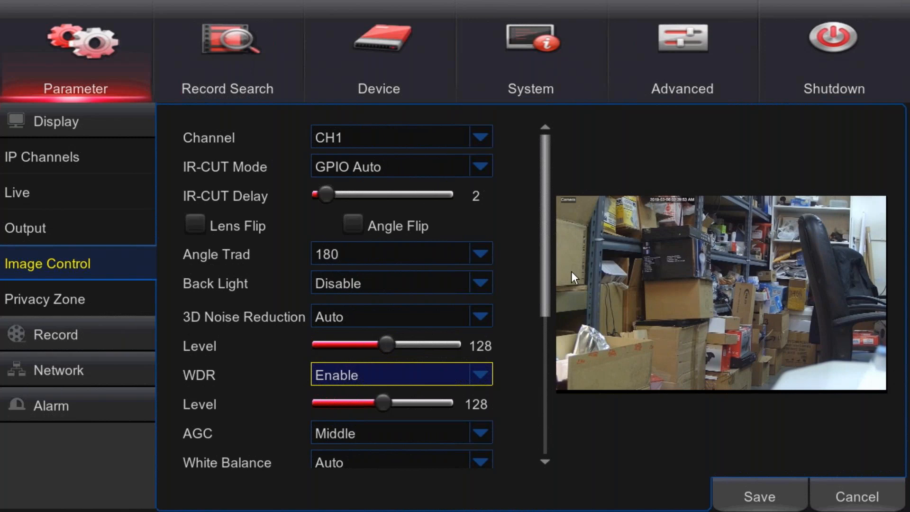
scroll(539, 291, down, 4)
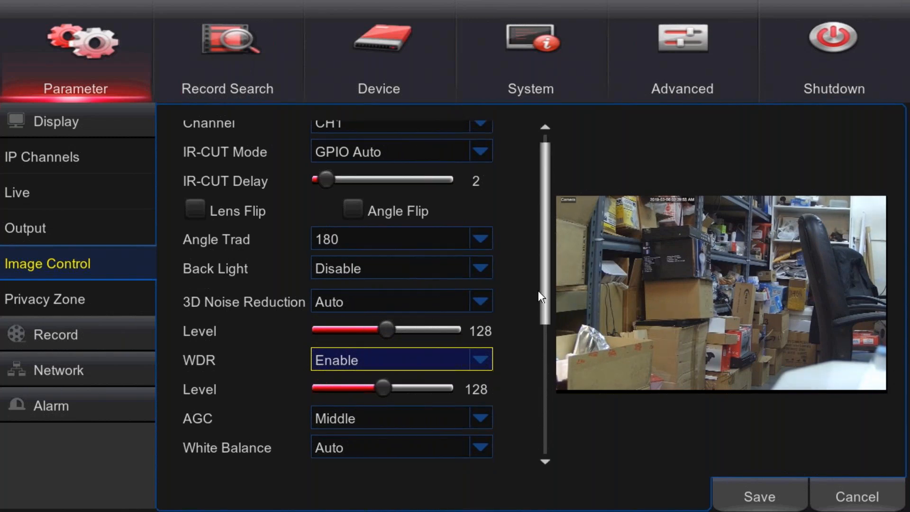
drag(533, 346, 545, 361)
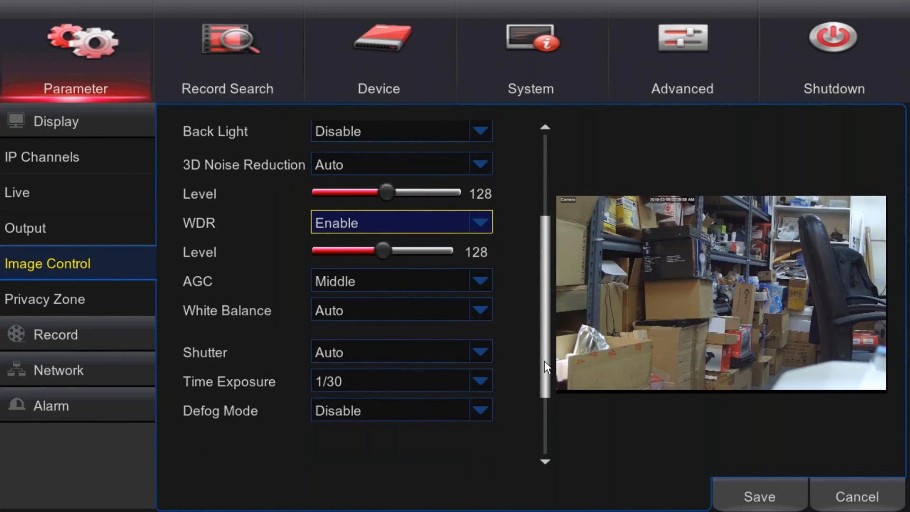
drag(544, 361, 547, 222)
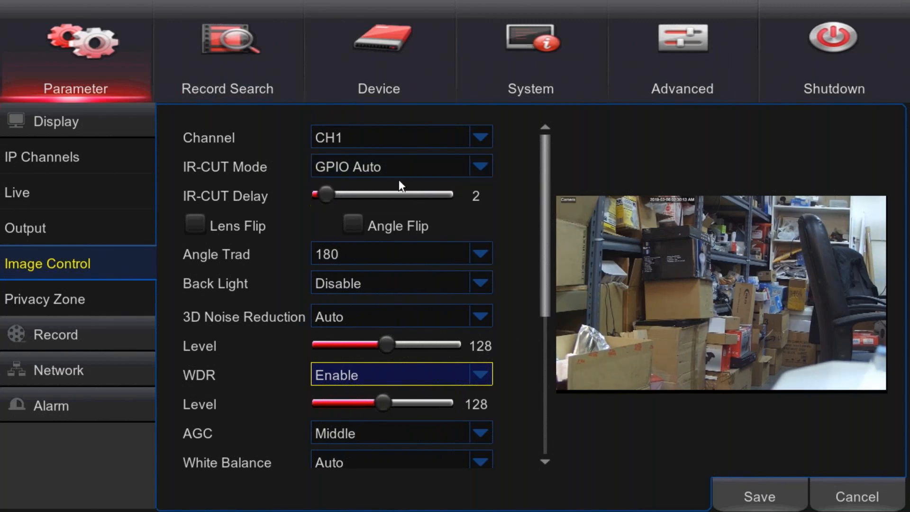
- Set CH1's IR-CUT Mode to Color Mode
click(418, 169)
click(417, 169)
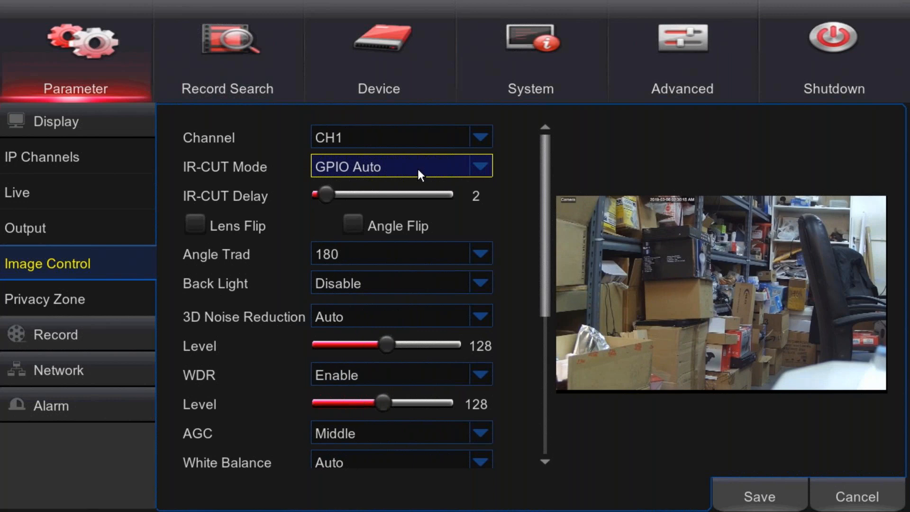
click(417, 169)
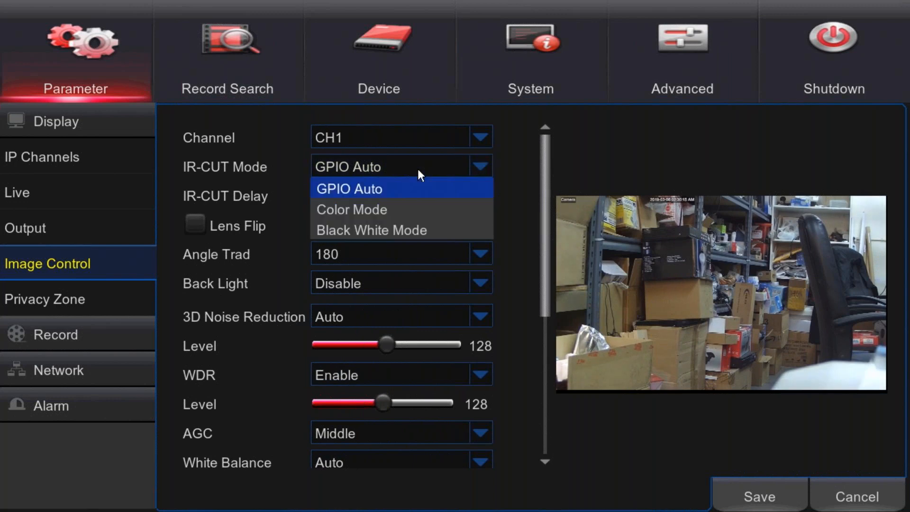
click(423, 209)
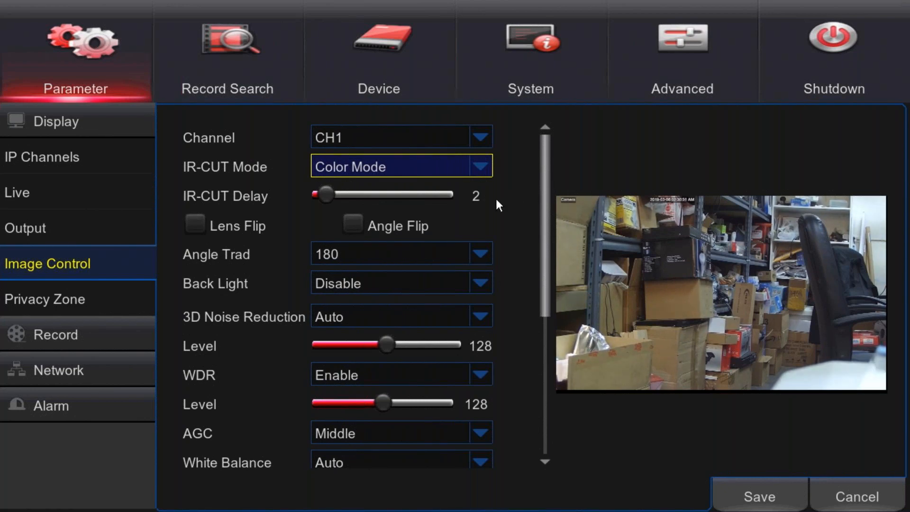
- Try Black White Mode as CH1's IR-CUT Mode and switch it back to Color Mode
click(480, 166)
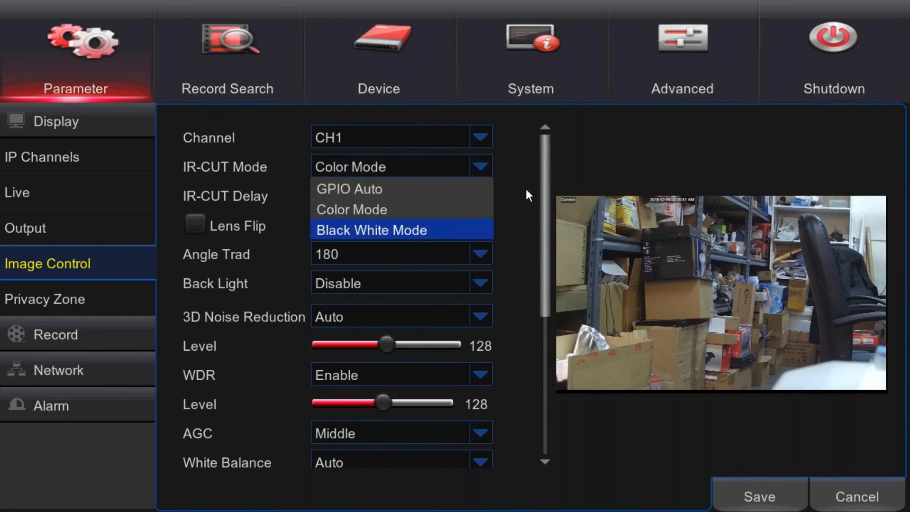
click(522, 173)
click(489, 166)
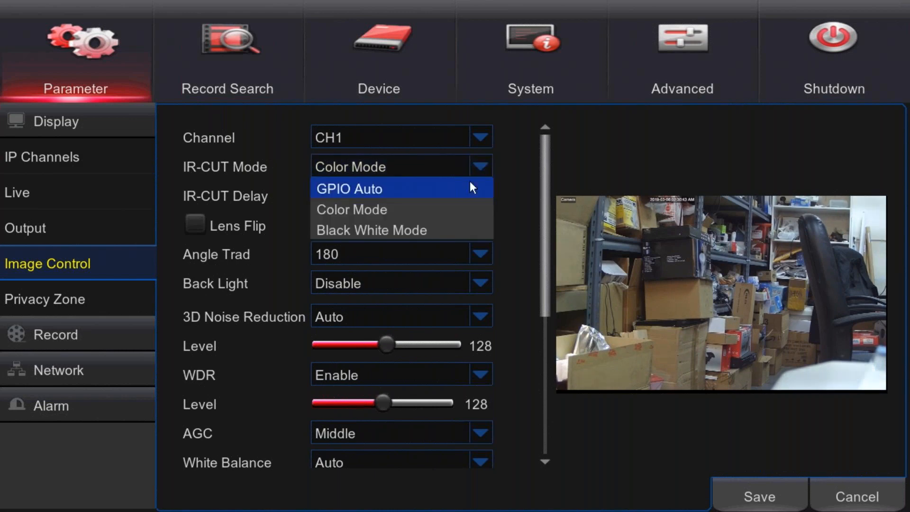
click(438, 232)
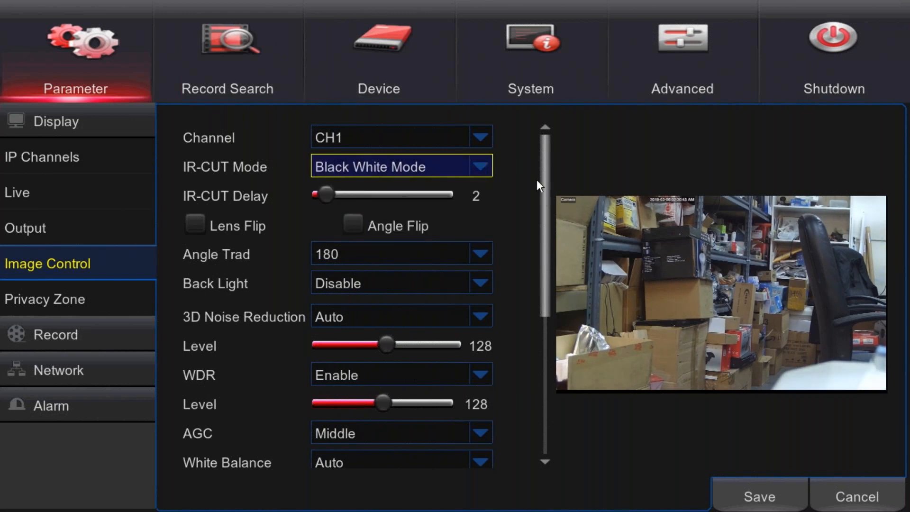
click(485, 169)
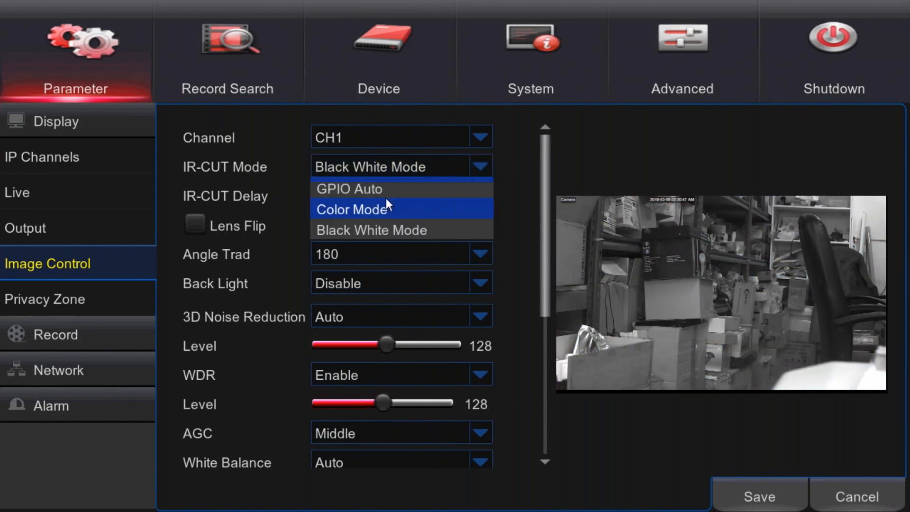
click(386, 207)
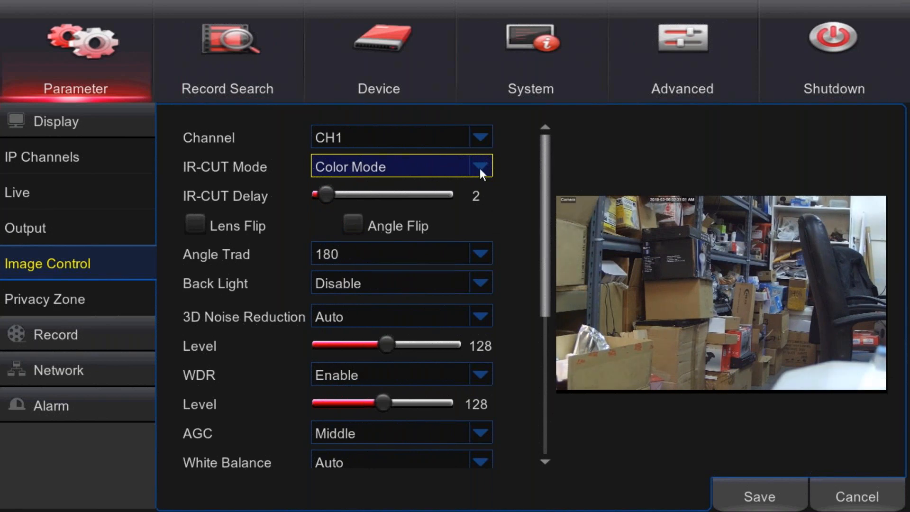
- Open the Privacy Zone settings, enable Mask Area for CH1 and switch on area 1
click(61, 302)
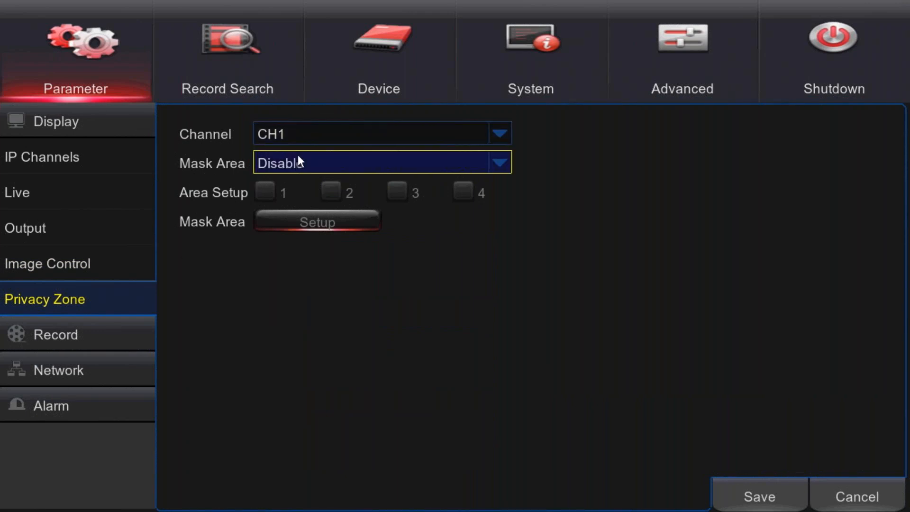
click(285, 169)
click(283, 209)
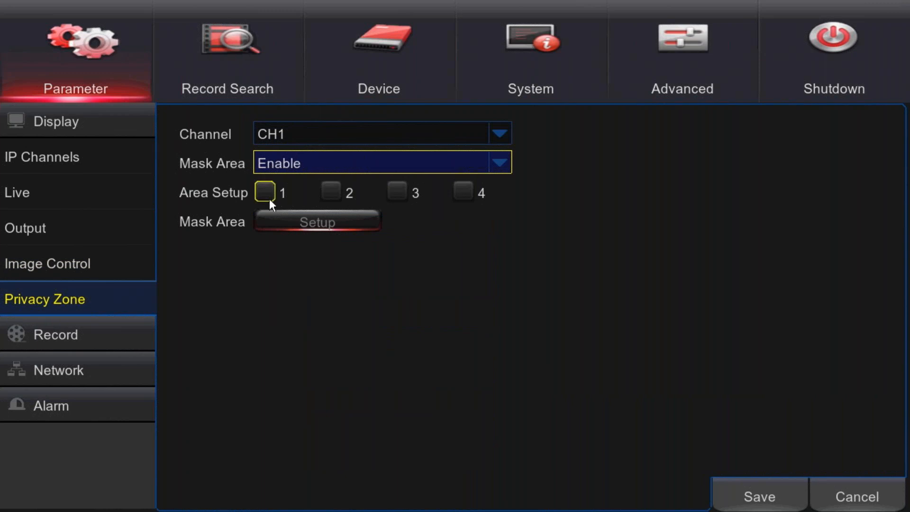
click(268, 199)
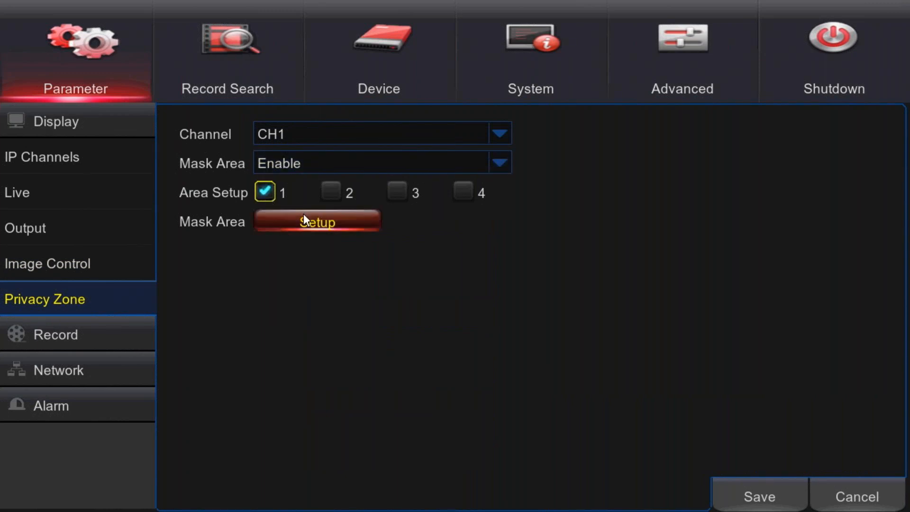
- Open the Mask Area setup and redraw area 1 over the upper-right part of the camera image, from the shelving to the corner
click(304, 223)
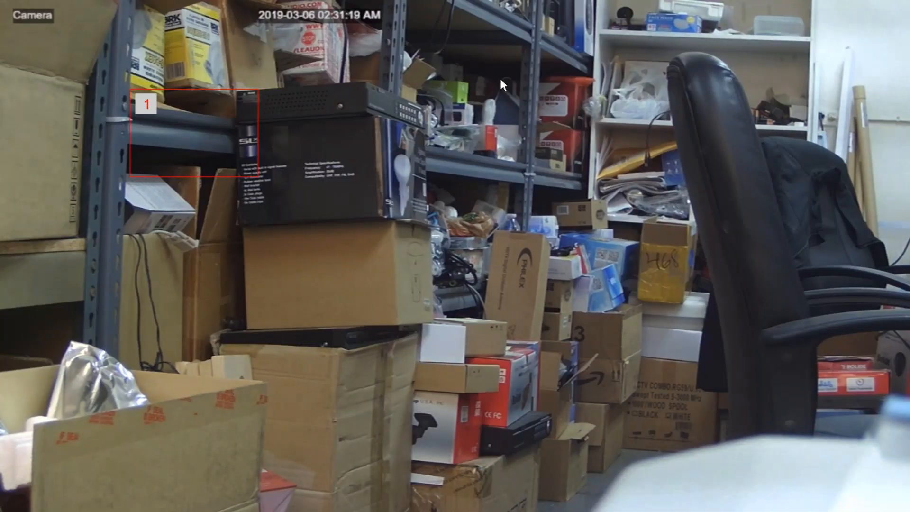
drag(230, 112, 272, 88)
drag(271, 128, 221, 181)
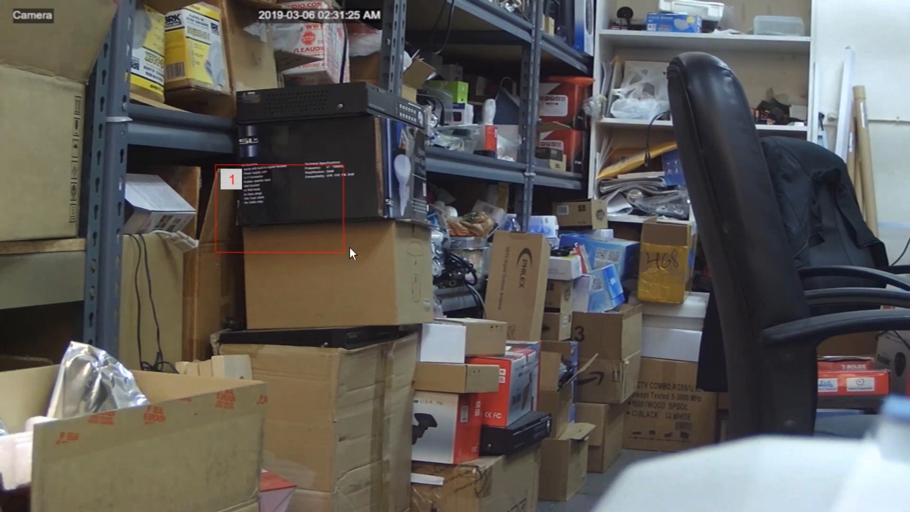
drag(310, 203, 449, 354)
drag(383, 303, 909, 0)
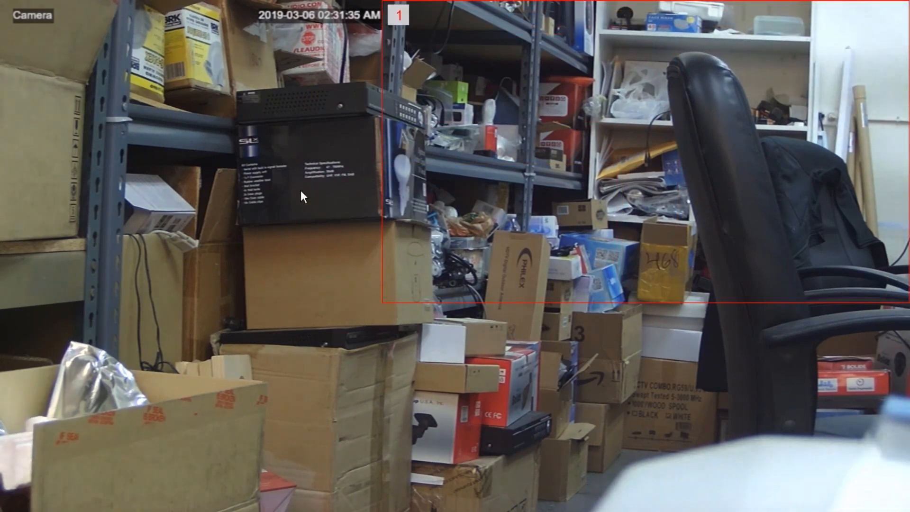
right_click(297, 163)
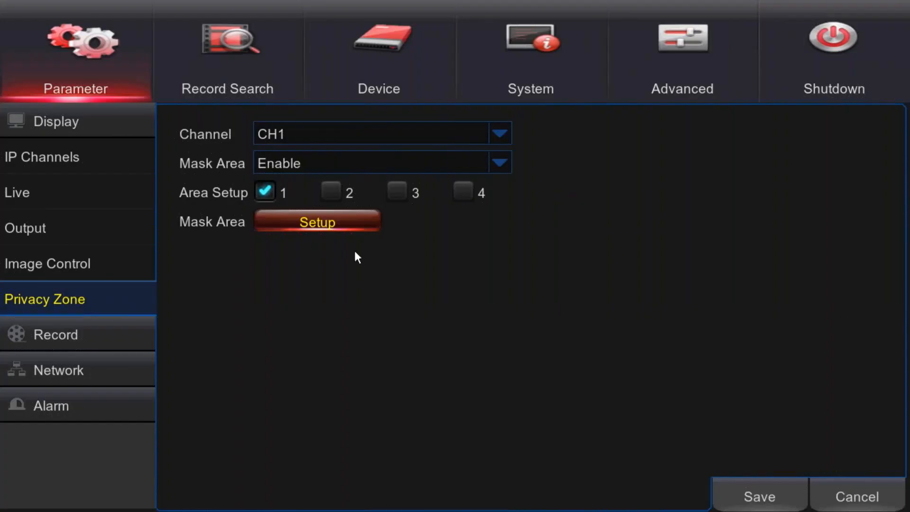
- Save the privacy zone settings and return to the live view to check the mask
click(780, 508)
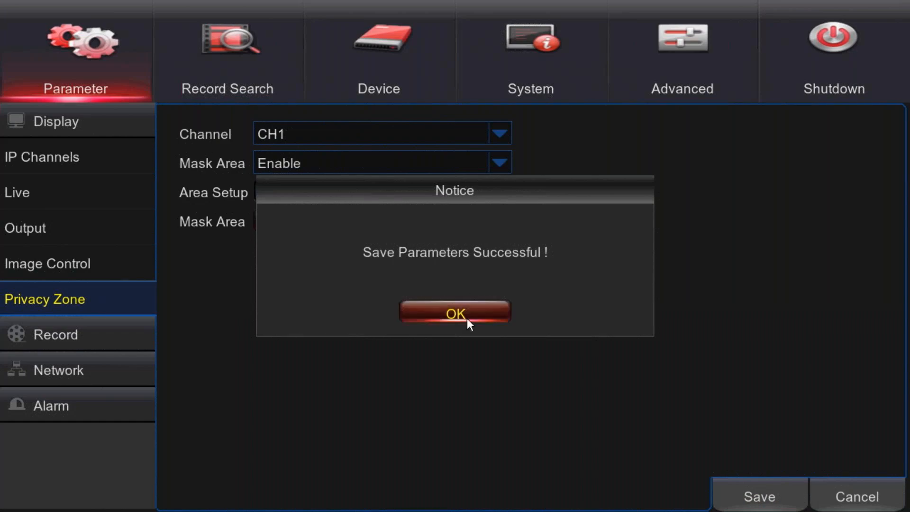
click(456, 313)
right_click(496, 308)
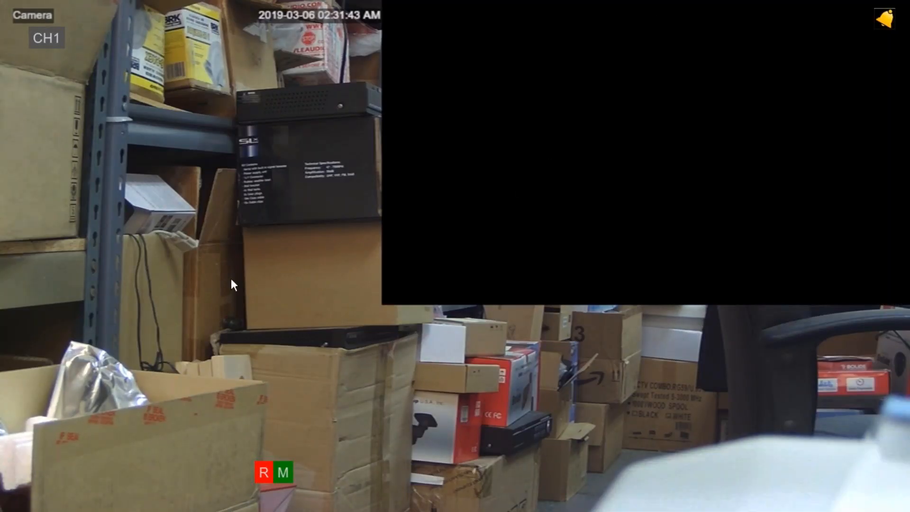
- Reopen the main menu and review CH1's Image Control and Privacy Zone pages
mouse_move(243, 446)
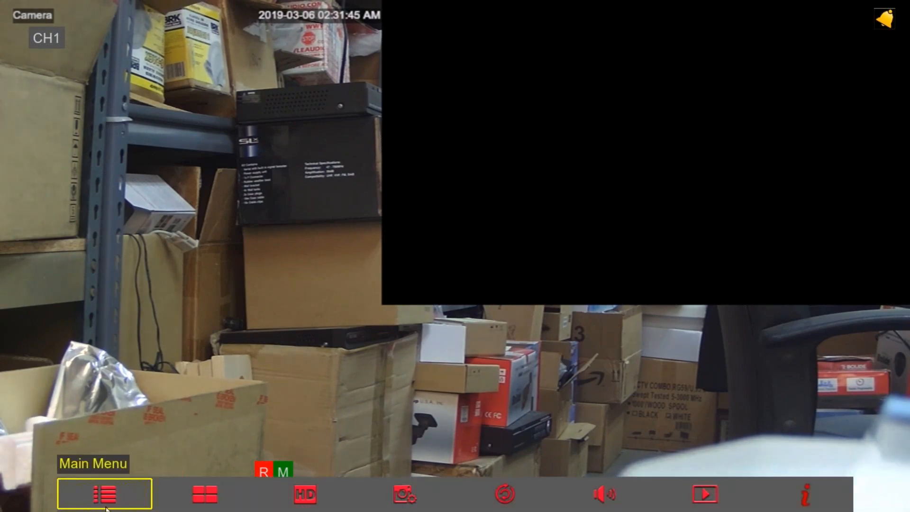
click(121, 493)
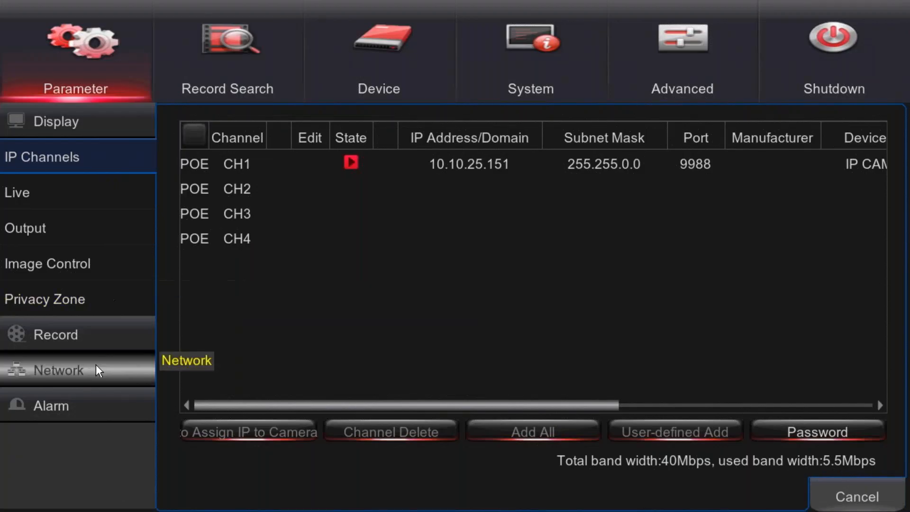
click(90, 266)
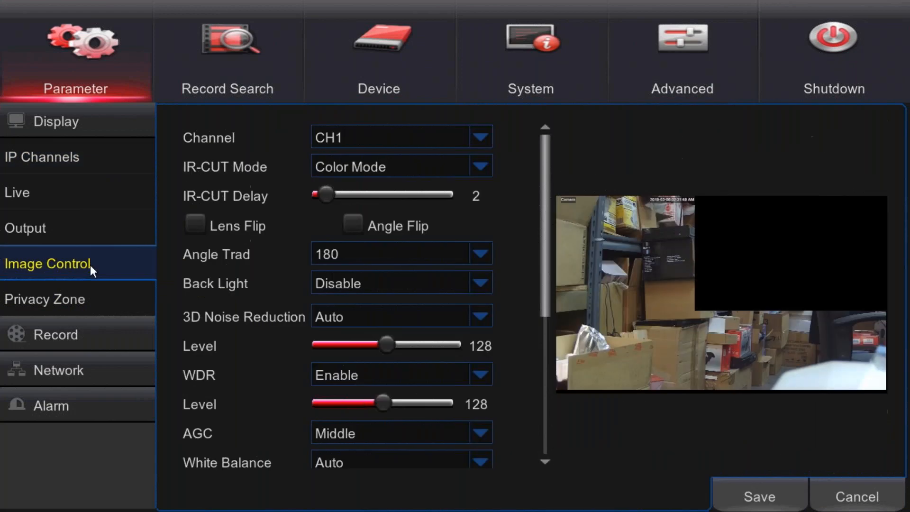
click(89, 299)
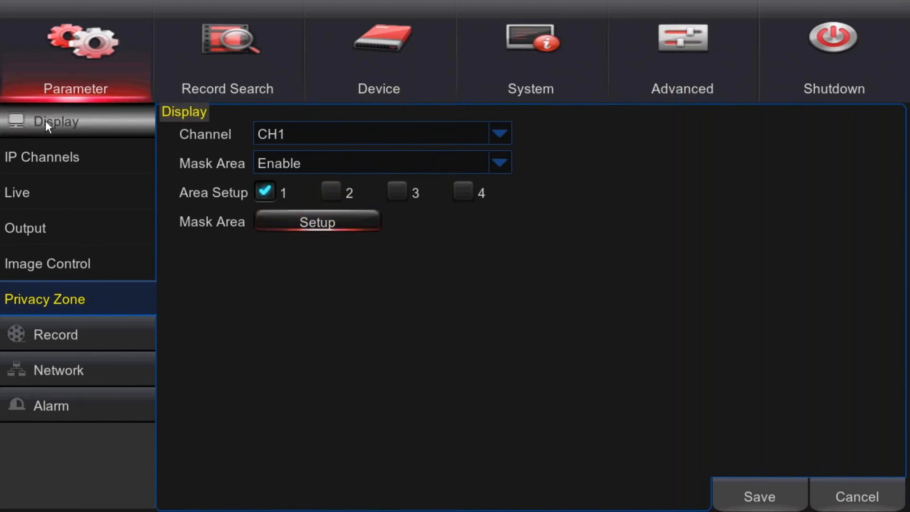
- Open CH1's Record settings and check the PreRecord options, leaving PreRecord enabled
click(70, 337)
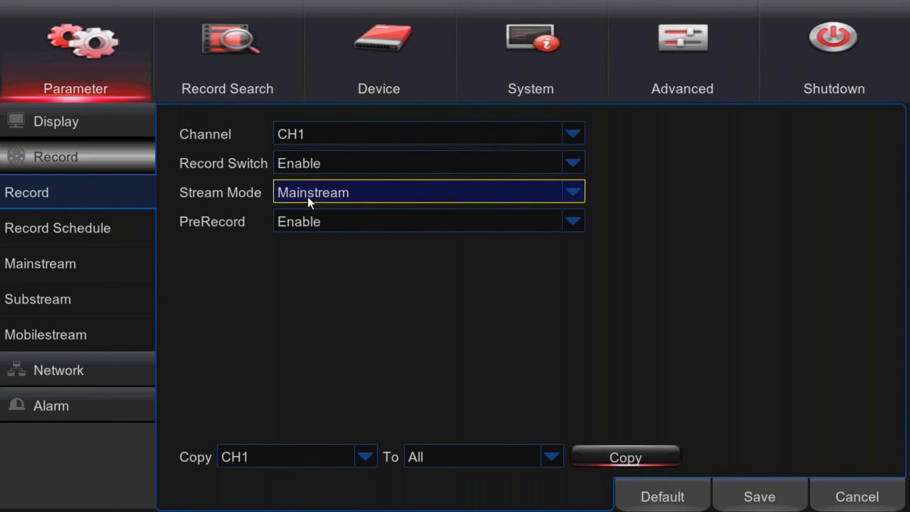
click(304, 229)
click(317, 220)
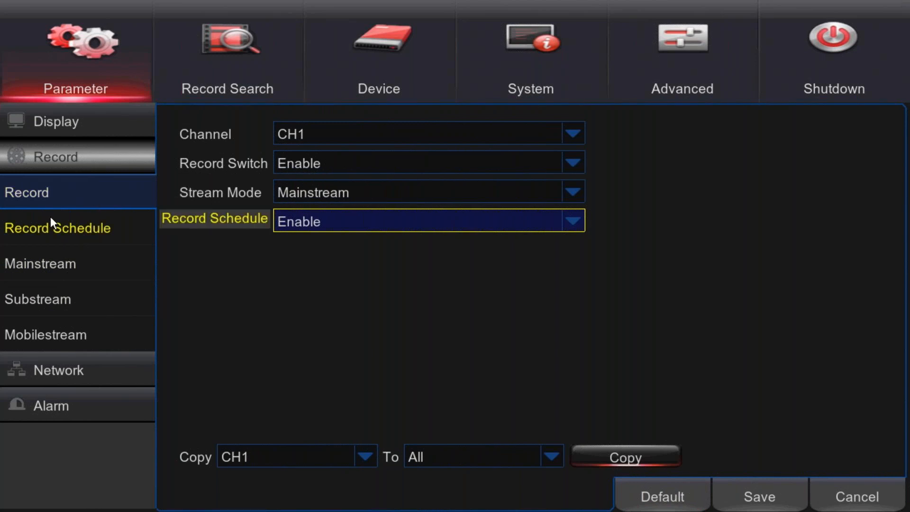
- In CH1's Record Schedule, clear Normal recording for the whole week and apply Motion recording to every hour of every day
click(73, 232)
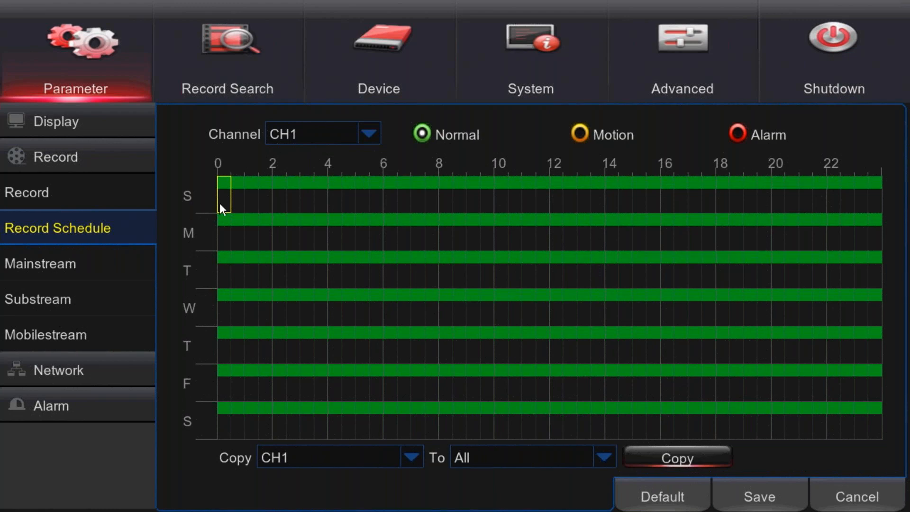
click(427, 137)
drag(238, 192, 898, 479)
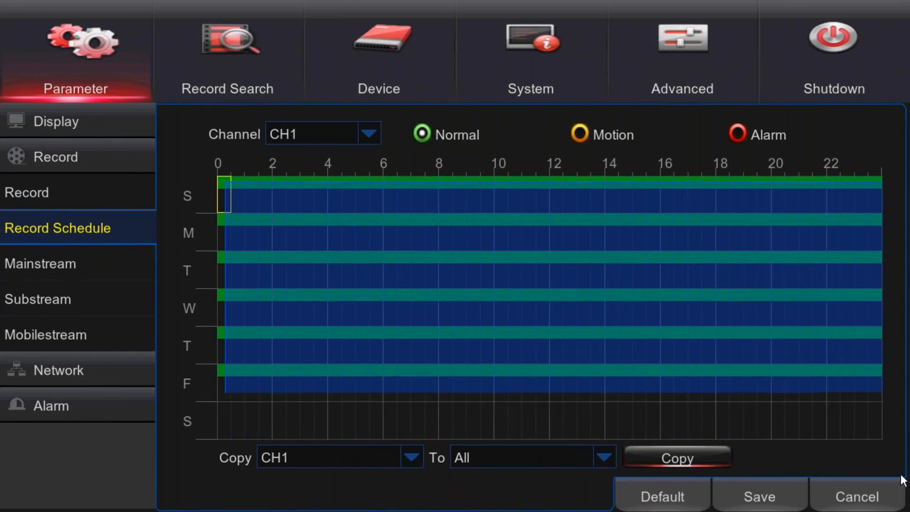
click(580, 135)
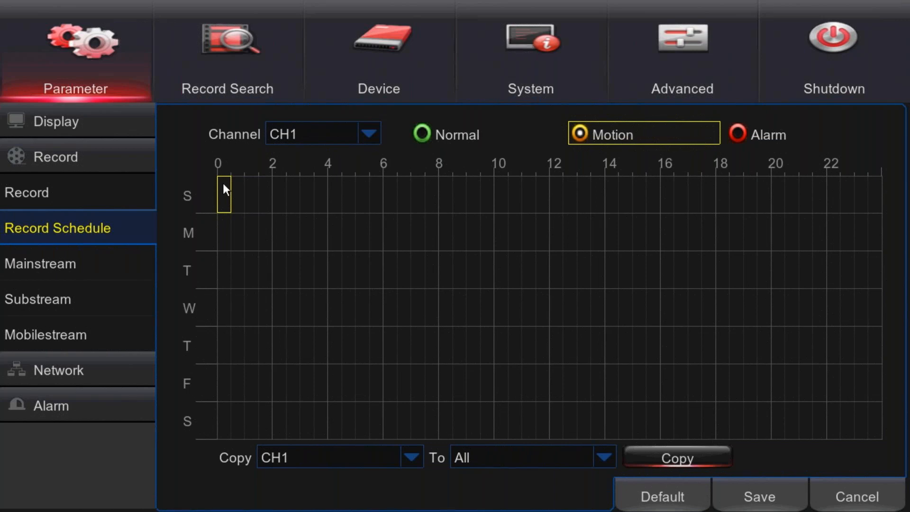
drag(232, 193, 861, 490)
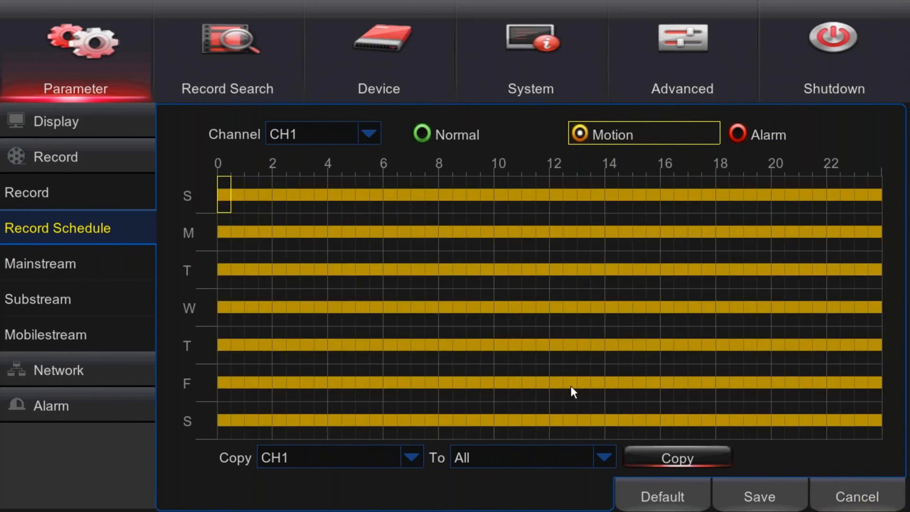
- Copy CH1's record schedule to all channels and save it
click(650, 453)
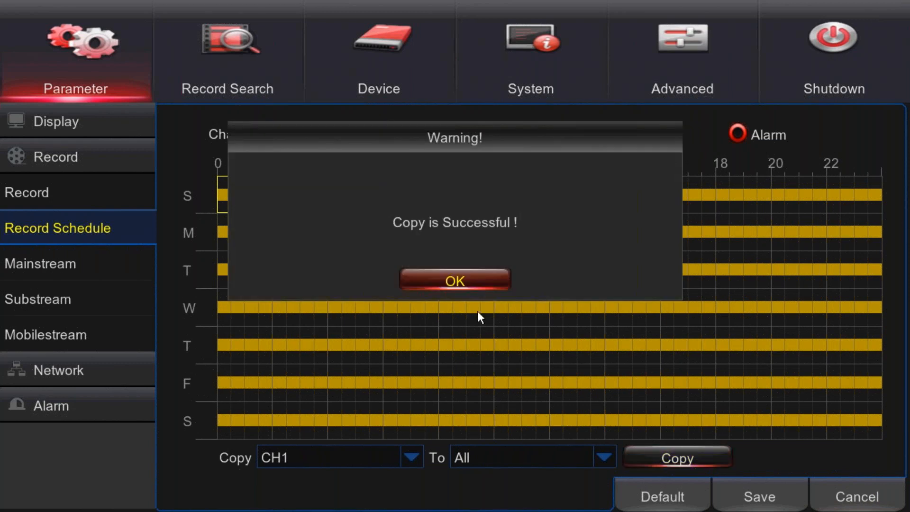
click(459, 289)
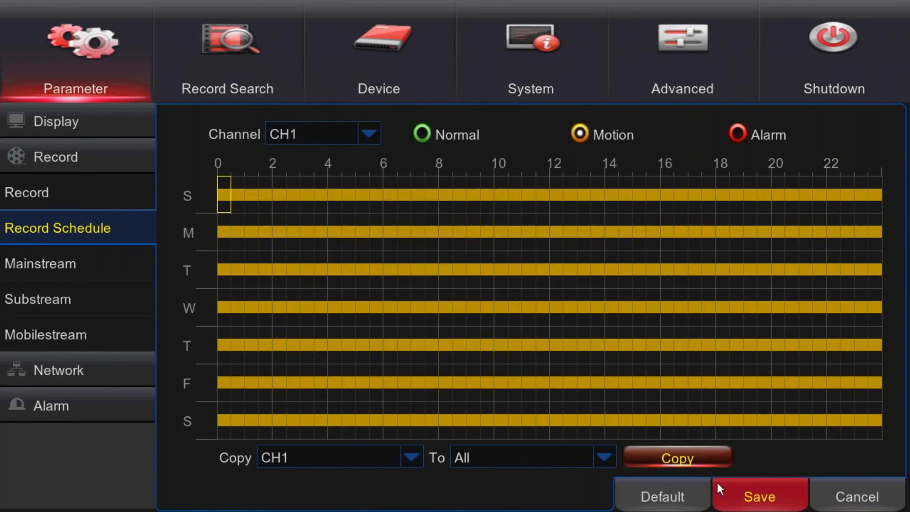
click(721, 485)
click(493, 308)
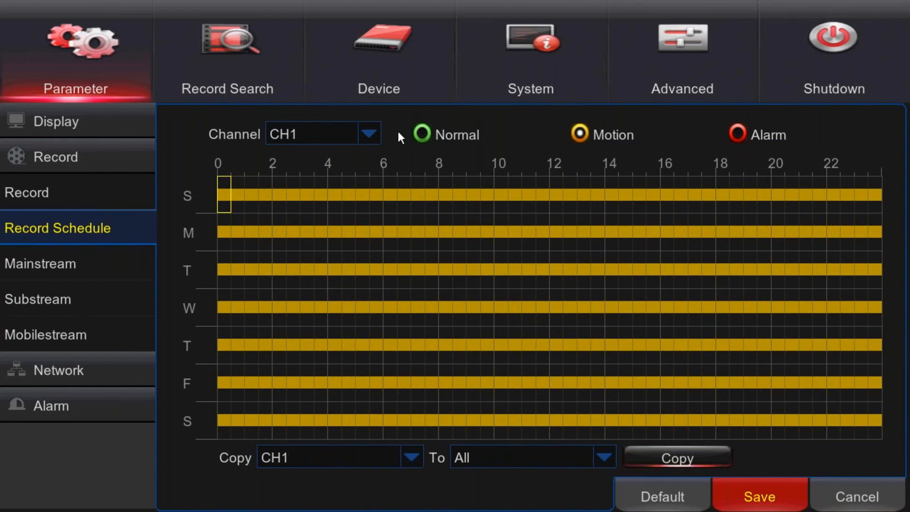
- View another channel's record schedule and switch back to CH1
click(371, 124)
click(346, 176)
click(369, 139)
click(353, 157)
- Add Normal recording to every hour of every day in CH1's schedule and save it
click(420, 137)
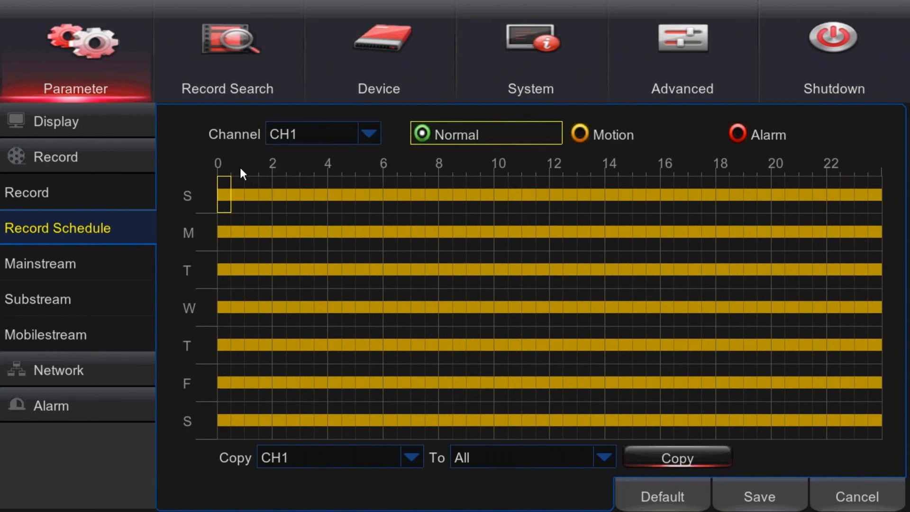
drag(223, 186, 880, 434)
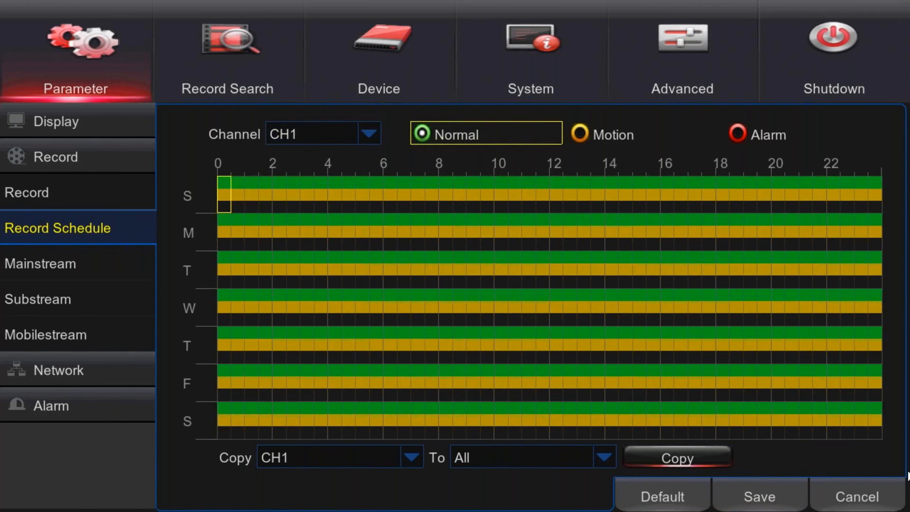
click(781, 494)
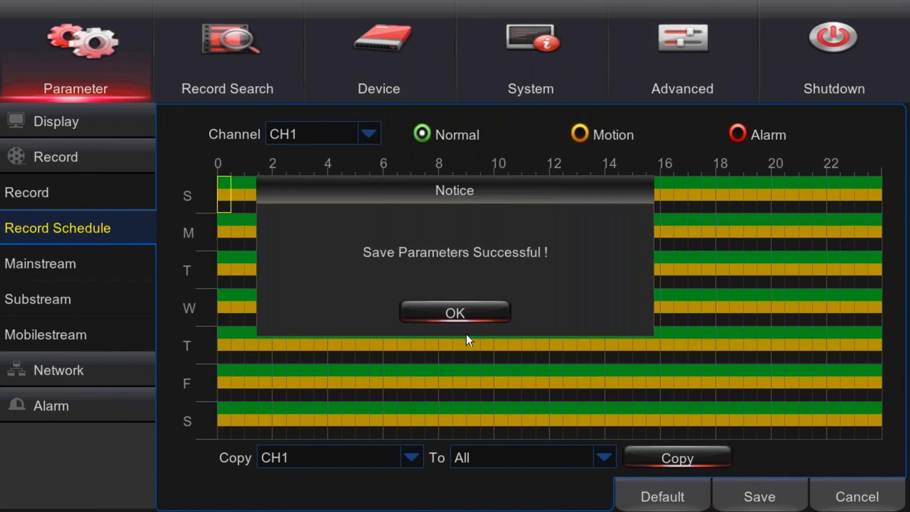
click(456, 307)
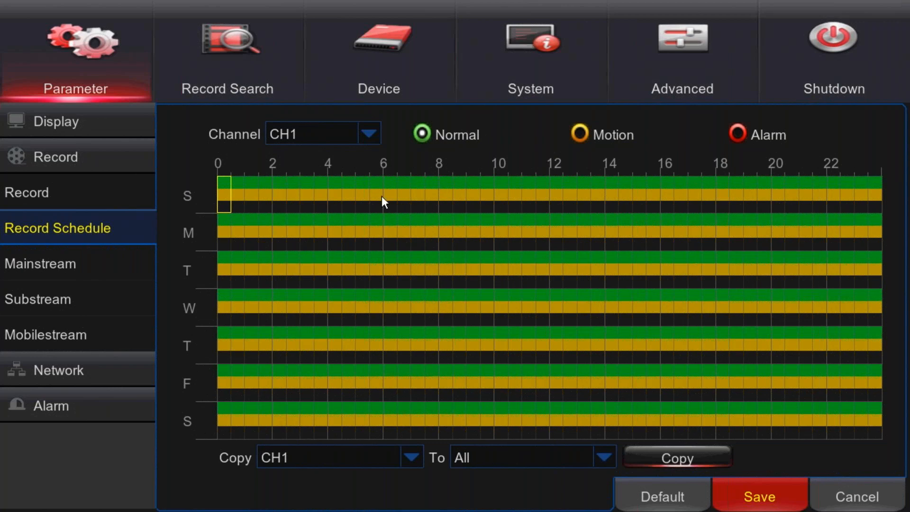
- Open CH1's Mainstream settings and review the Normal resolution and FPS options, keeping the resolution at 2592 x 1520
click(113, 275)
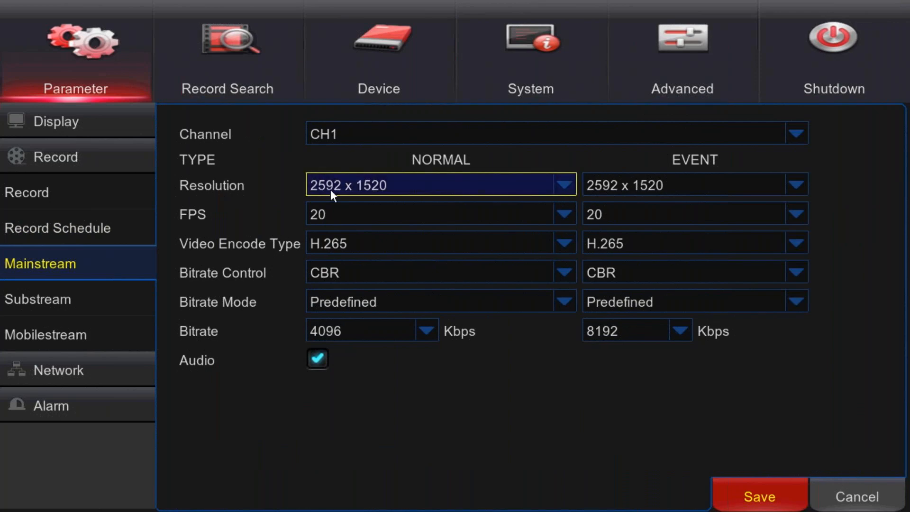
click(374, 179)
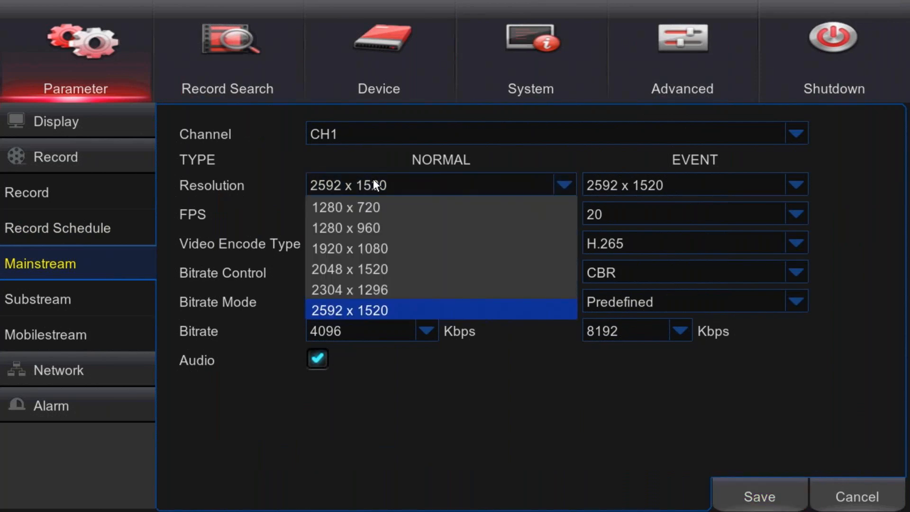
click(374, 179)
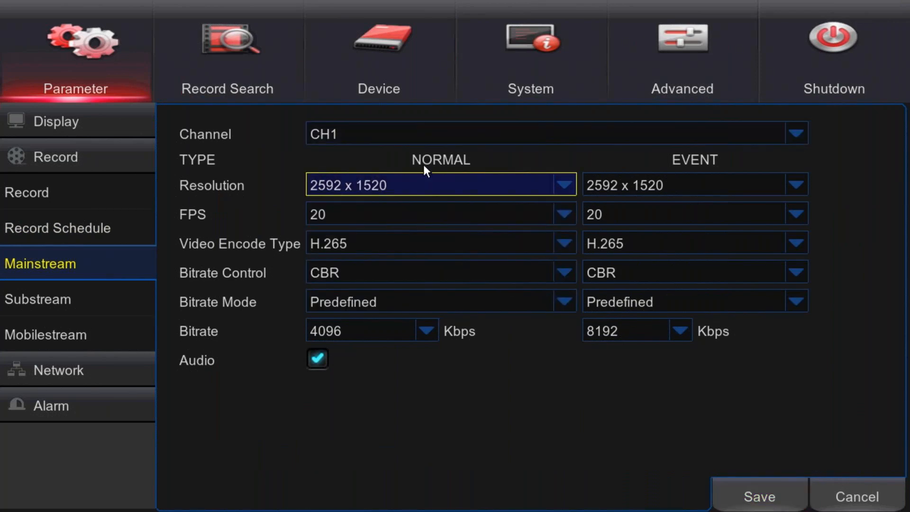
click(433, 214)
click(434, 215)
click(445, 183)
click(446, 184)
click(437, 187)
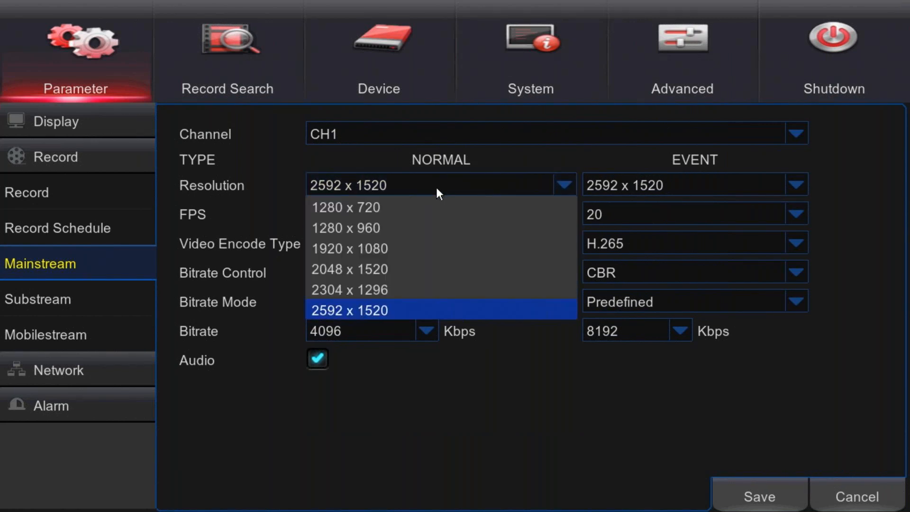
click(414, 315)
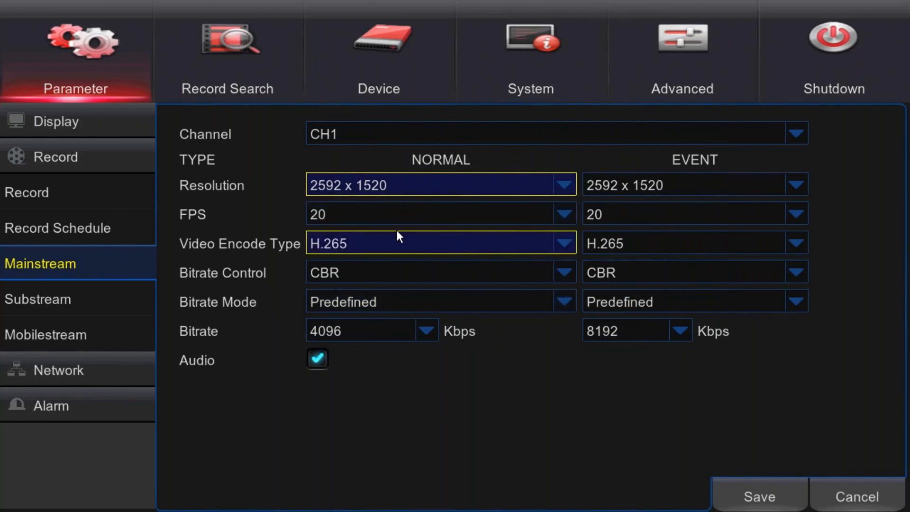
- Review the available frame rates and set CH1's Normal mainstream FPS to 7
click(403, 211)
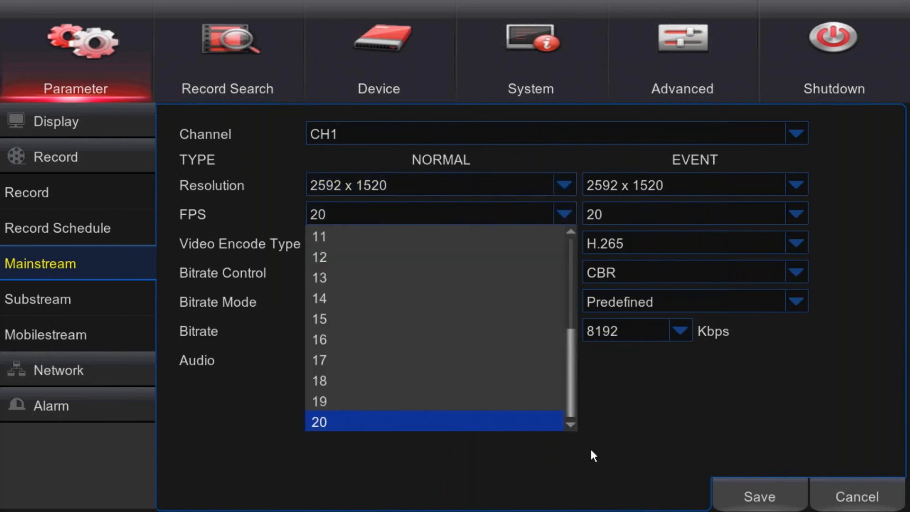
click(680, 457)
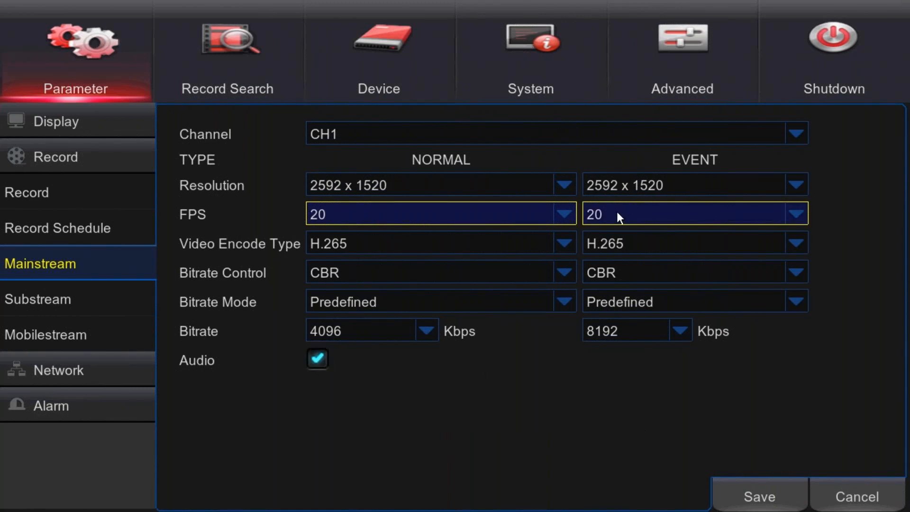
click(553, 217)
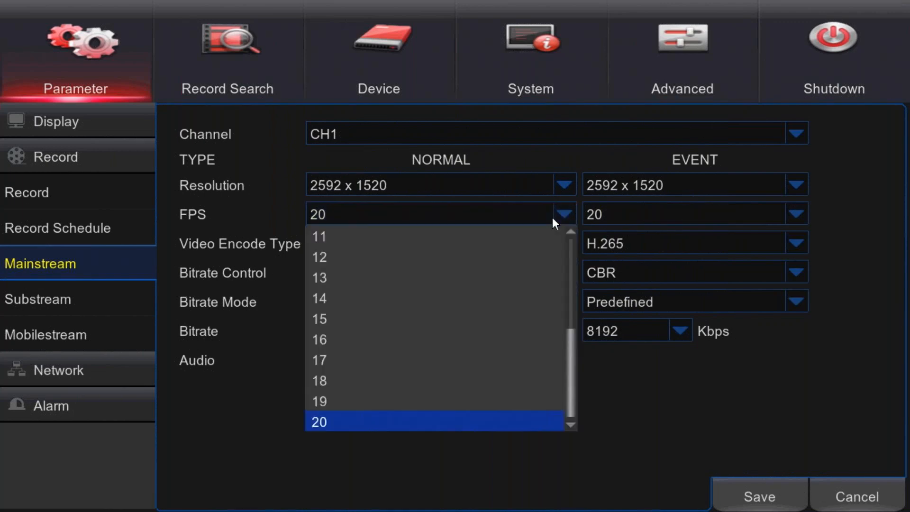
scroll(515, 268, up, 5)
click(422, 358)
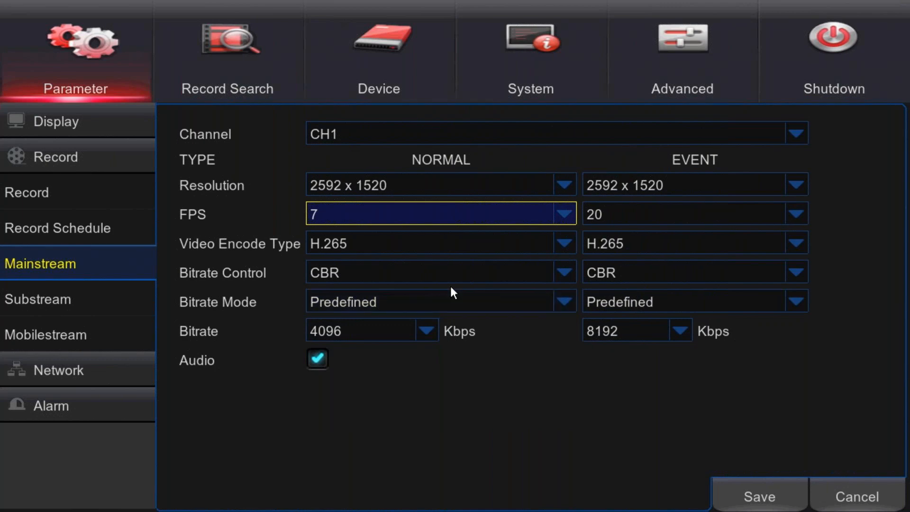
- Save CH1's Mainstream settings and close the save notice
click(732, 489)
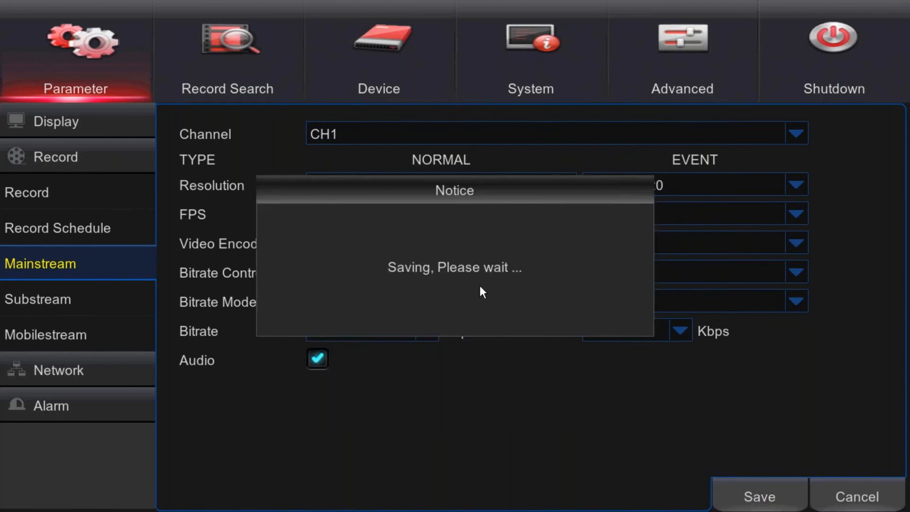
click(444, 311)
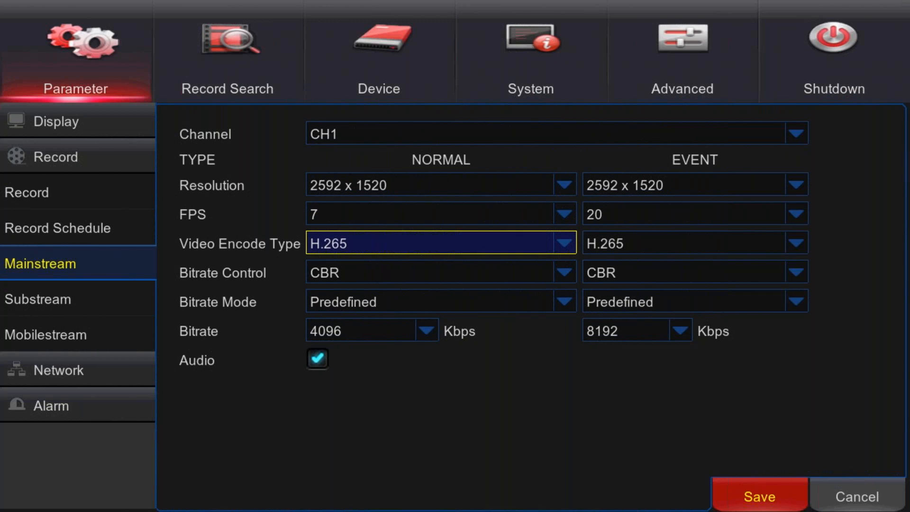
- Review the Bitrate Control and Bitrate Mode options for CH1's Normal mainstream, keeping CBR and Predefined
click(380, 276)
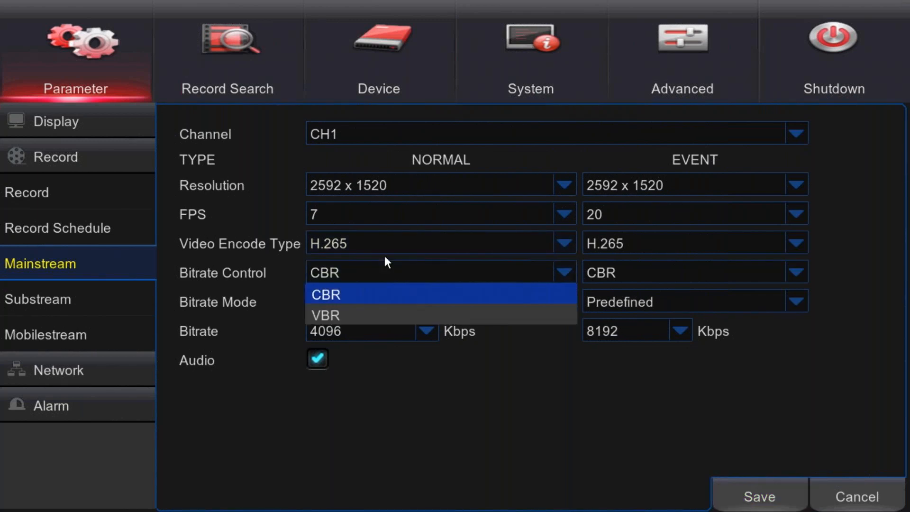
click(385, 257)
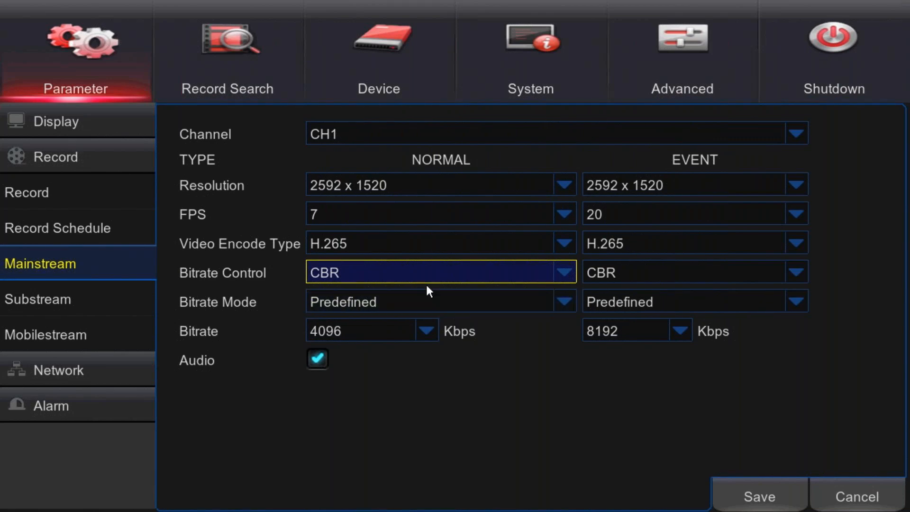
click(432, 299)
click(431, 298)
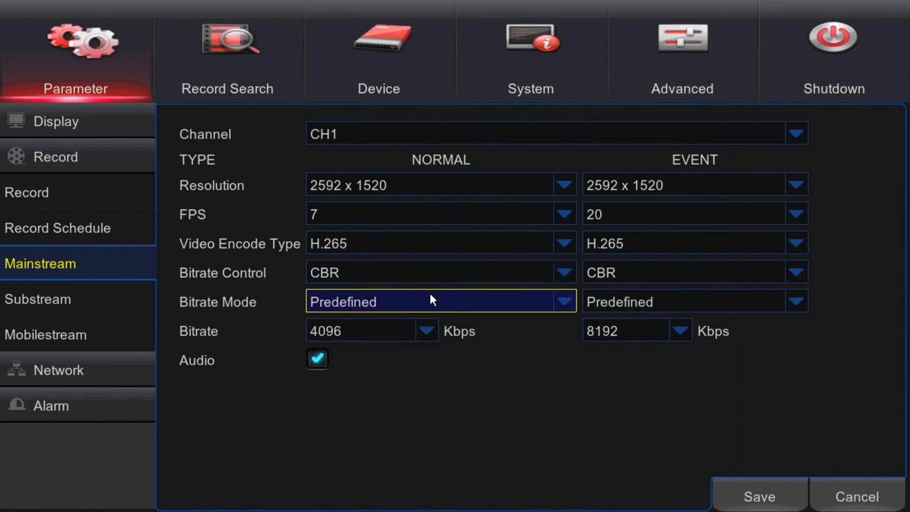
click(439, 314)
- Review the available bitrates for CH1's Event mainstream, keeping 8192 Kbps
click(613, 333)
click(615, 331)
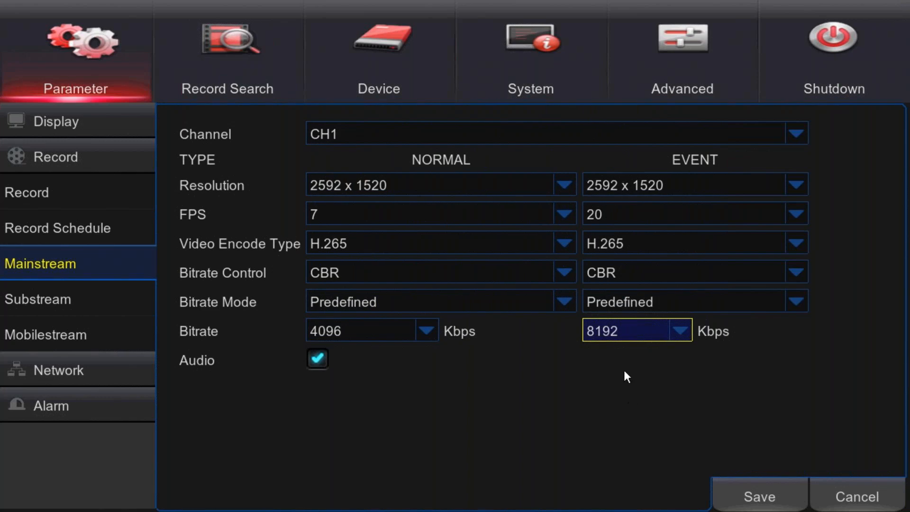
click(611, 331)
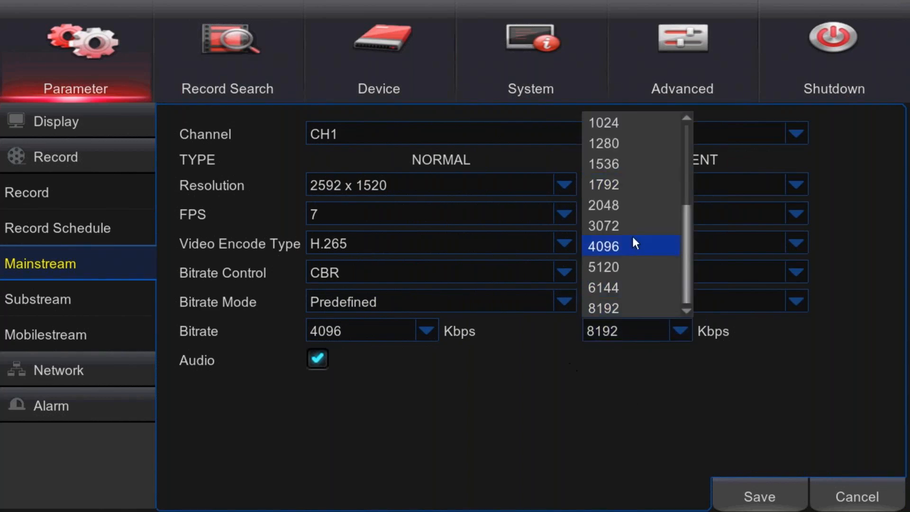
click(615, 385)
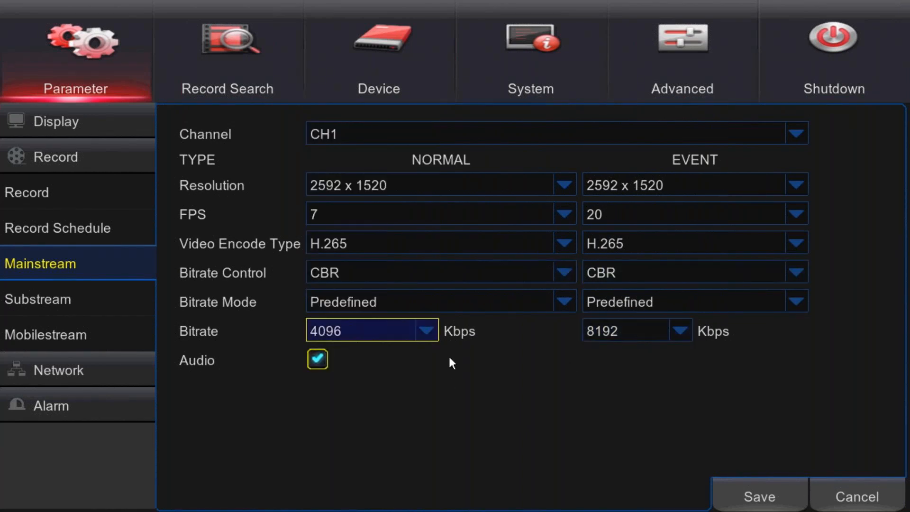
- Set CH1's Normal mainstream FPS to 20 and save the Mainstream settings
click(389, 195)
click(390, 212)
scroll(357, 318, down, 5)
click(337, 423)
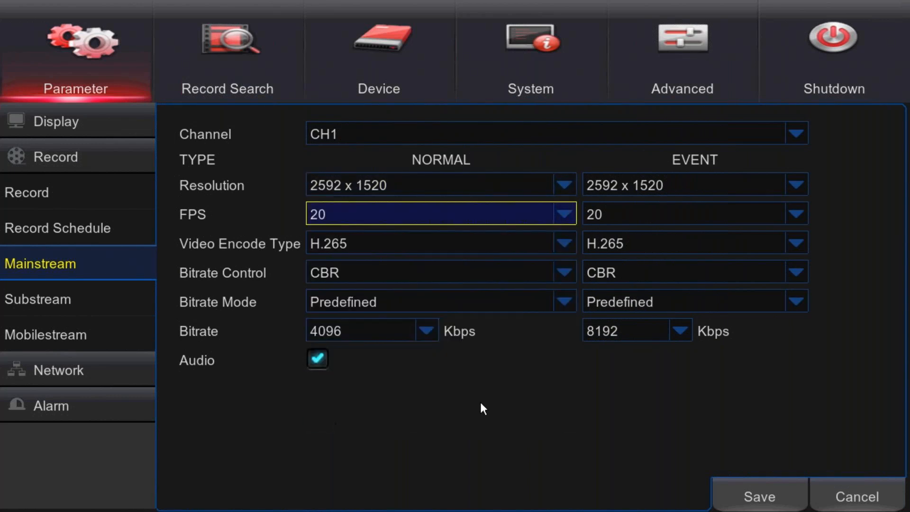
click(758, 496)
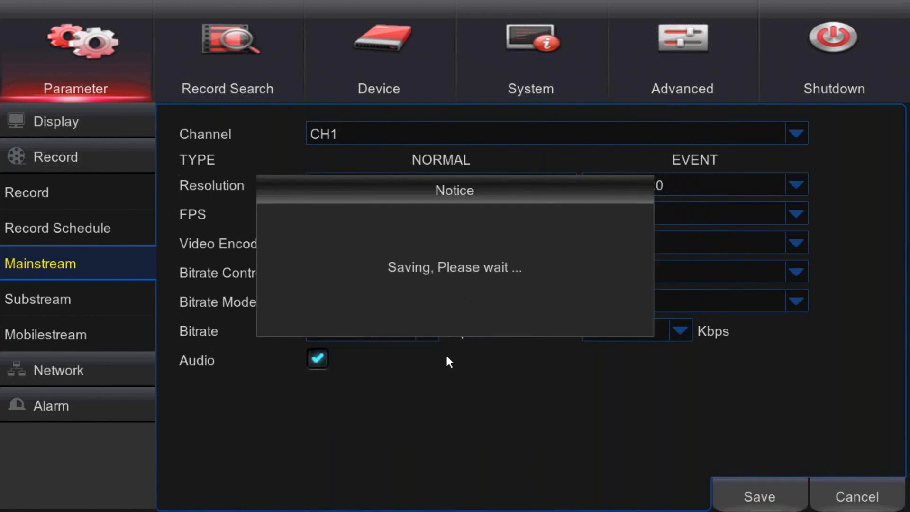
click(481, 309)
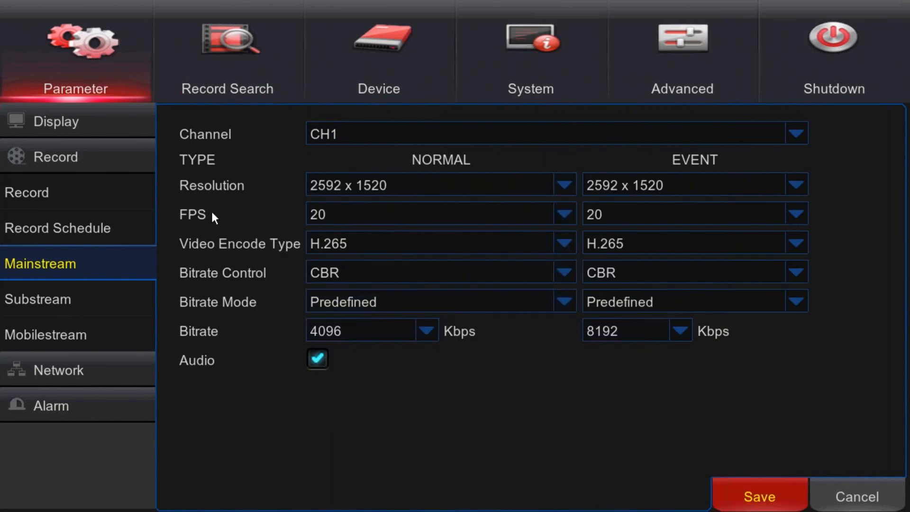
- View CH1's Substream settings and open the Network settings
click(312, 363)
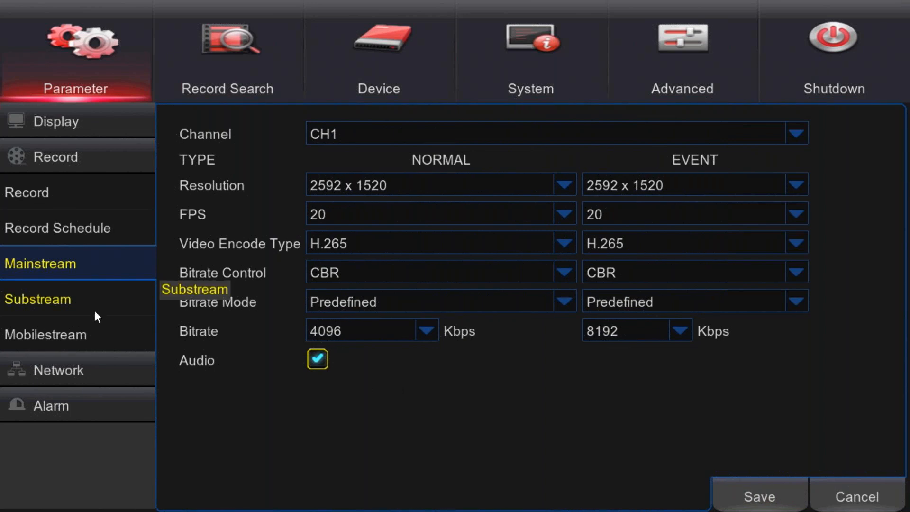
click(104, 300)
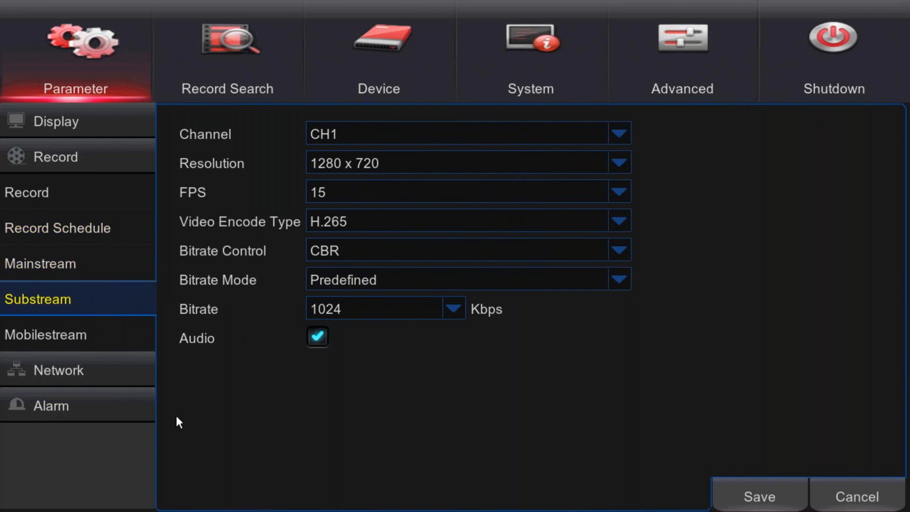
click(92, 375)
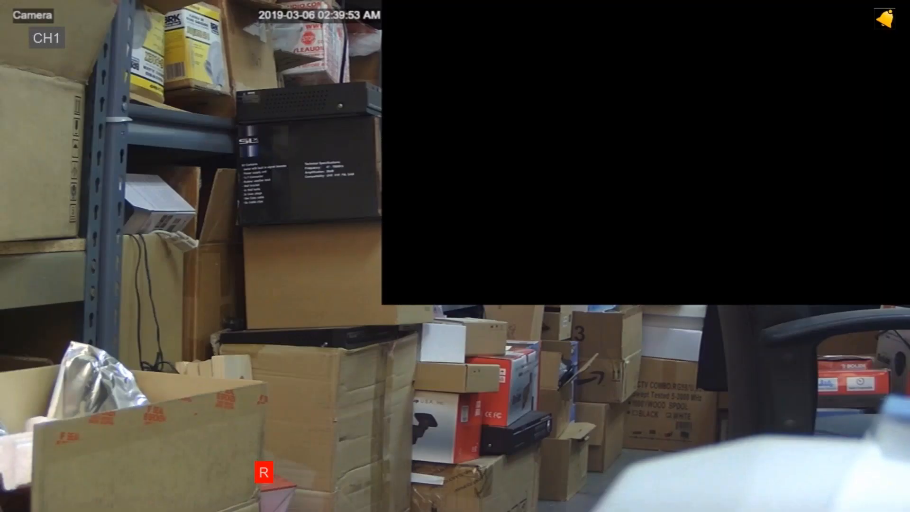
- Reopen the main menu from live view and examine the Network and Switch settings, including the Switch Mode options
mouse_move(405, 495)
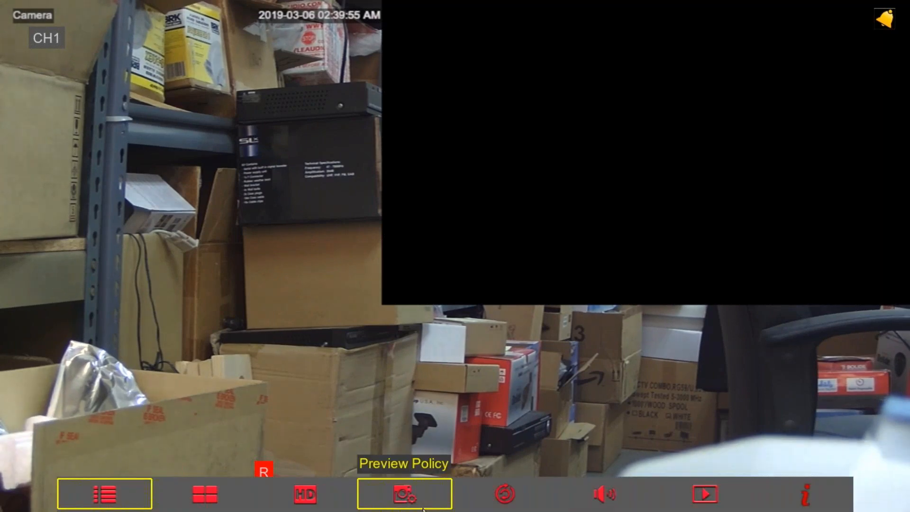
click(121, 493)
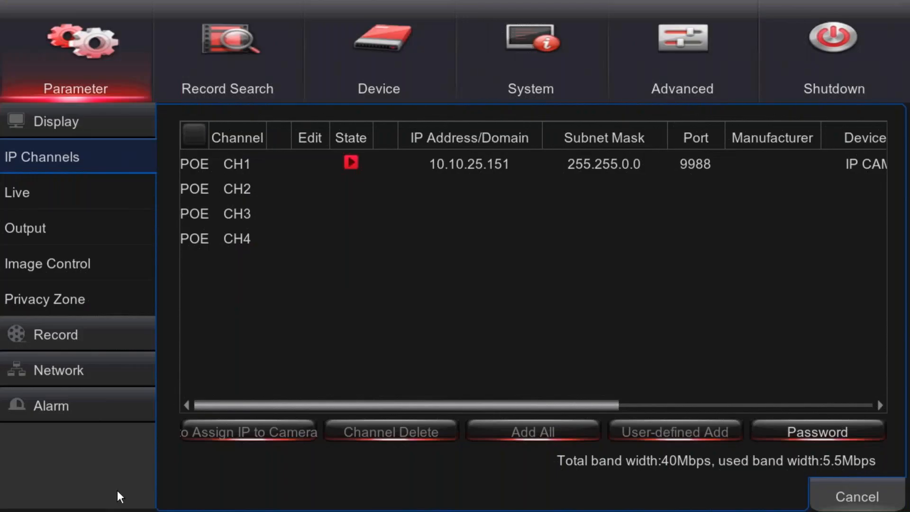
click(83, 370)
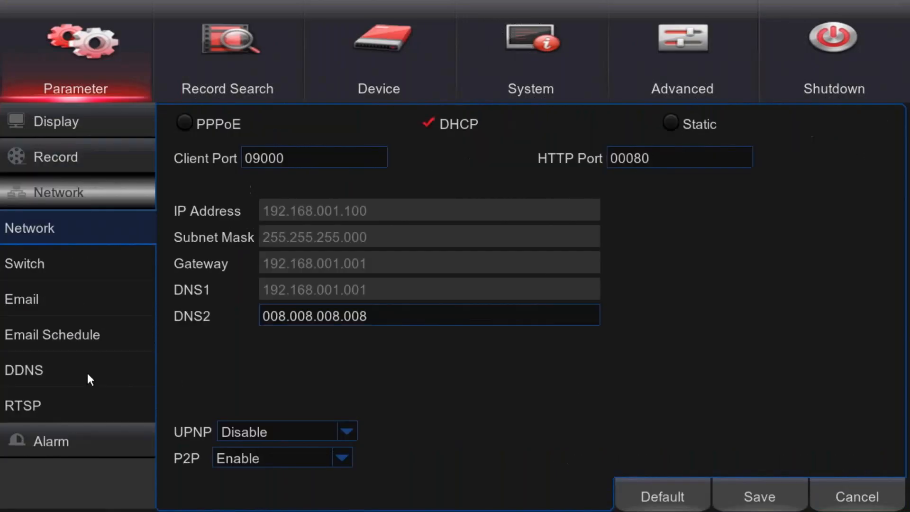
click(41, 275)
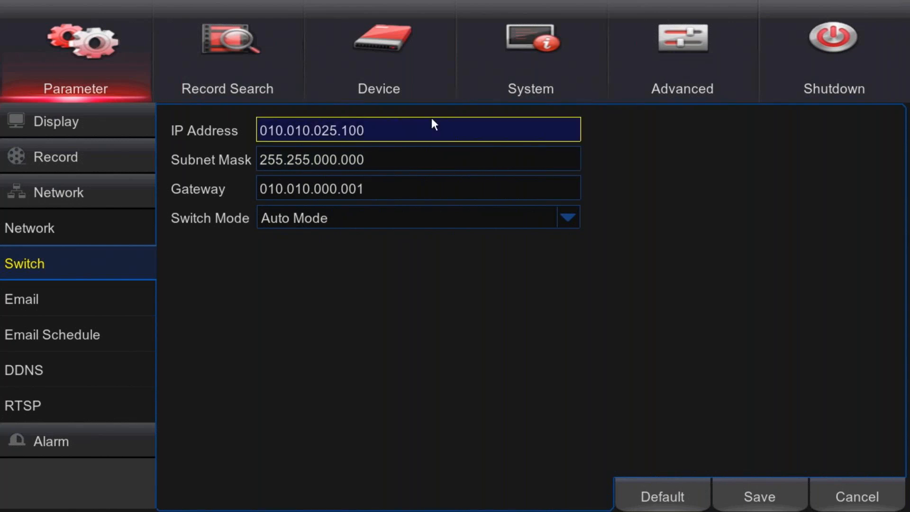
click(340, 216)
click(348, 214)
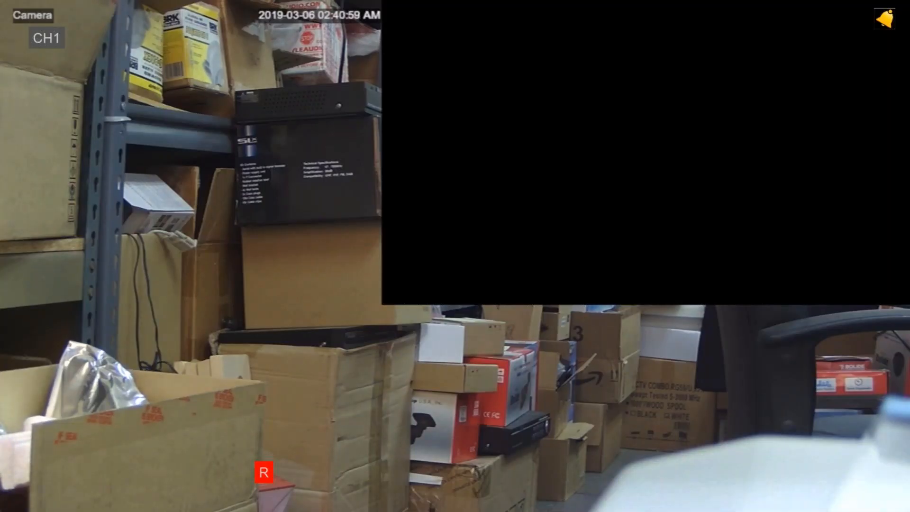
- Return from live view to the Switch settings in the Network section
mouse_move(201, 446)
click(72, 489)
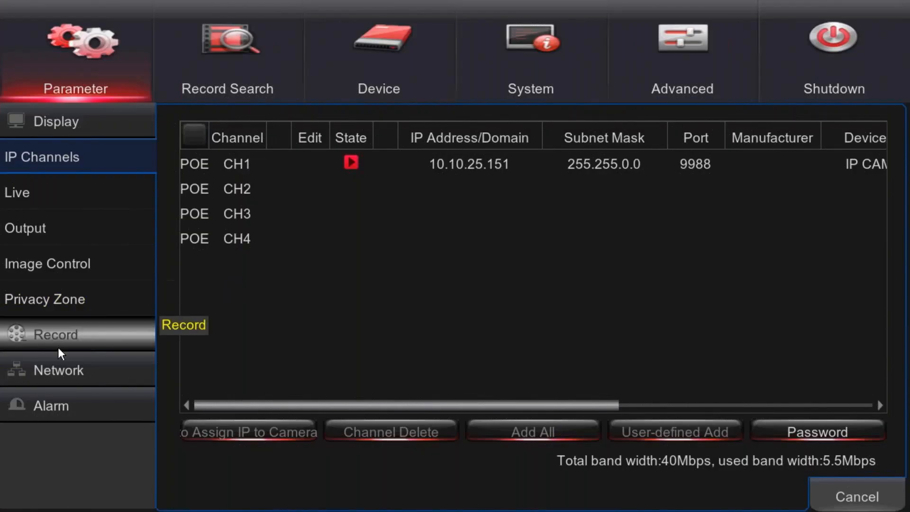
click(58, 370)
click(61, 266)
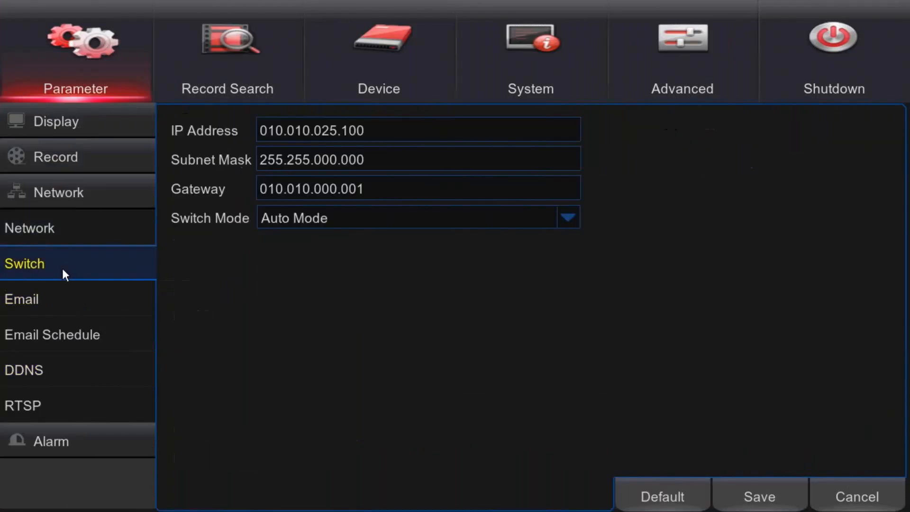
- Open the Email settings and enable email notifications
click(78, 304)
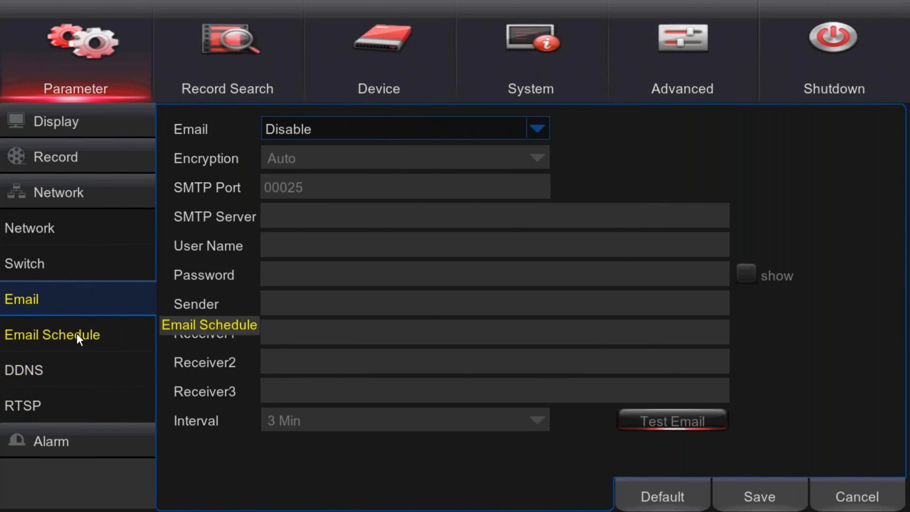
click(416, 132)
click(406, 171)
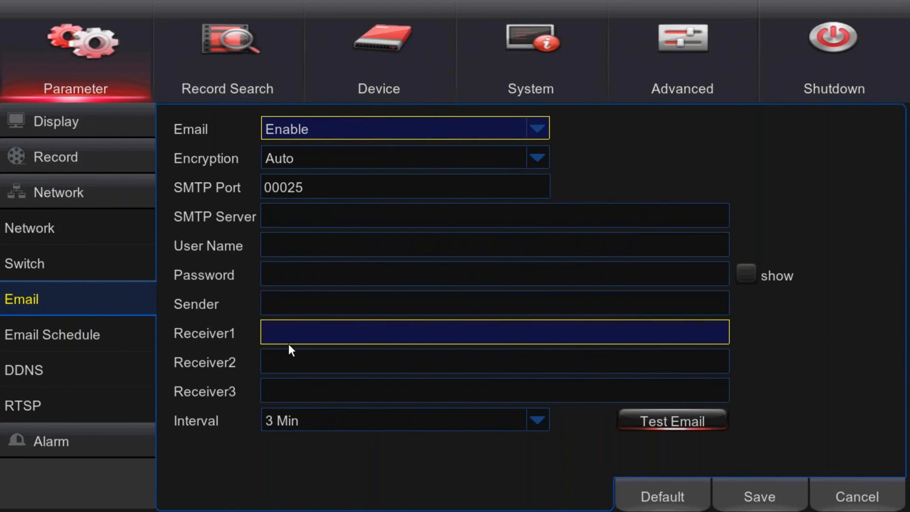
- Review the email Interval options, keeping 3 Min
click(325, 426)
click(293, 421)
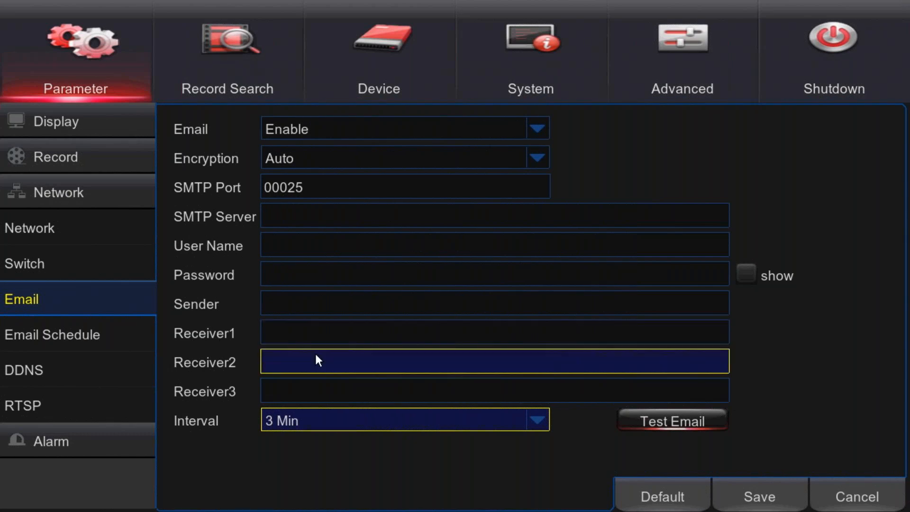
click(293, 428)
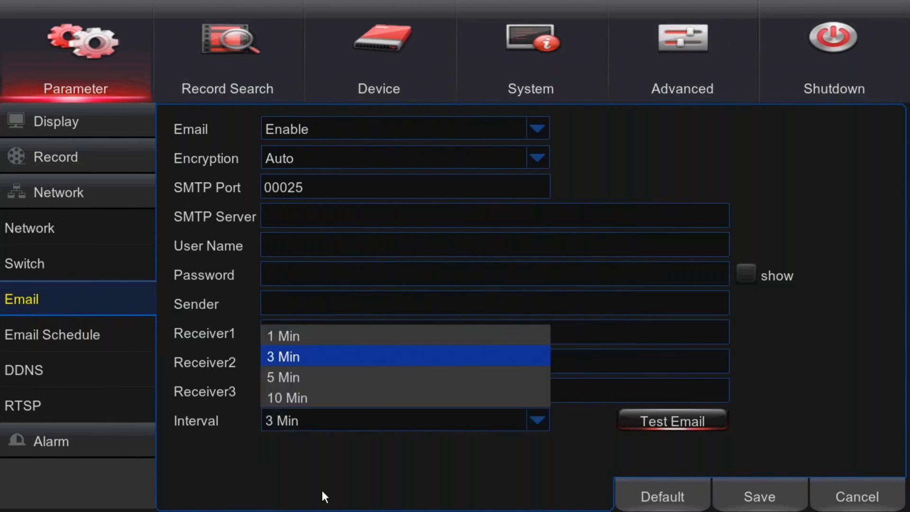
click(351, 479)
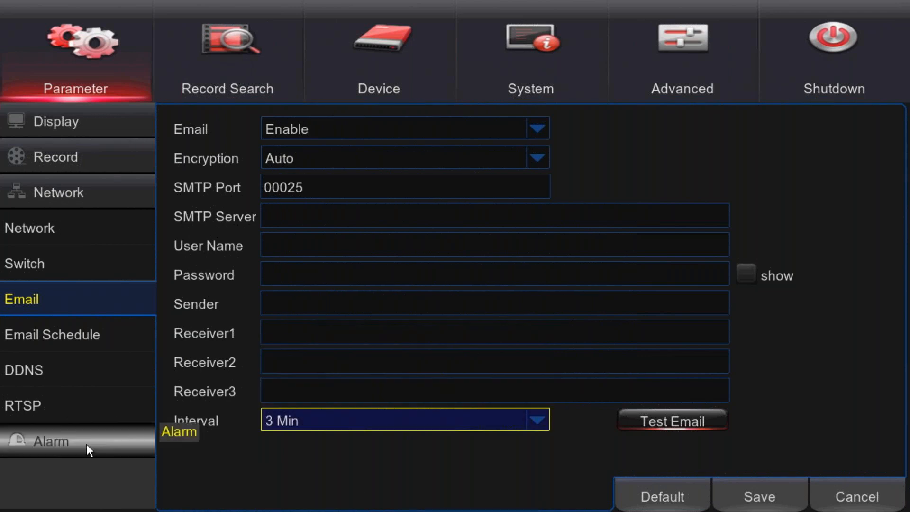
- Clear Motion from CH1's email schedule between hour 8 and the end of the day for all seven days
click(100, 335)
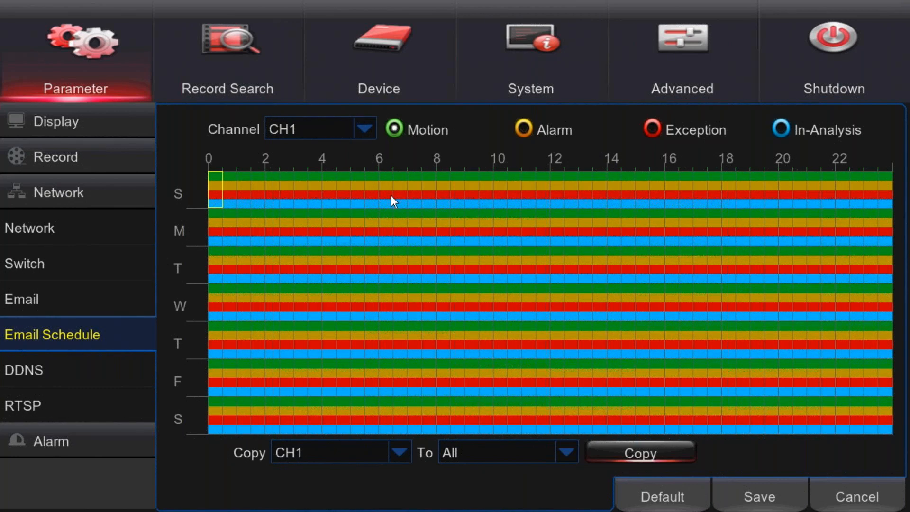
click(451, 179)
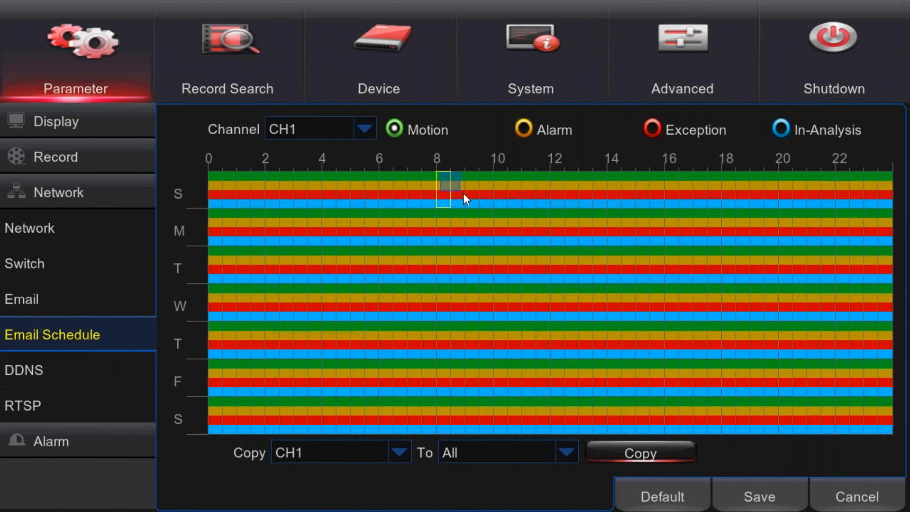
drag(463, 193, 893, 434)
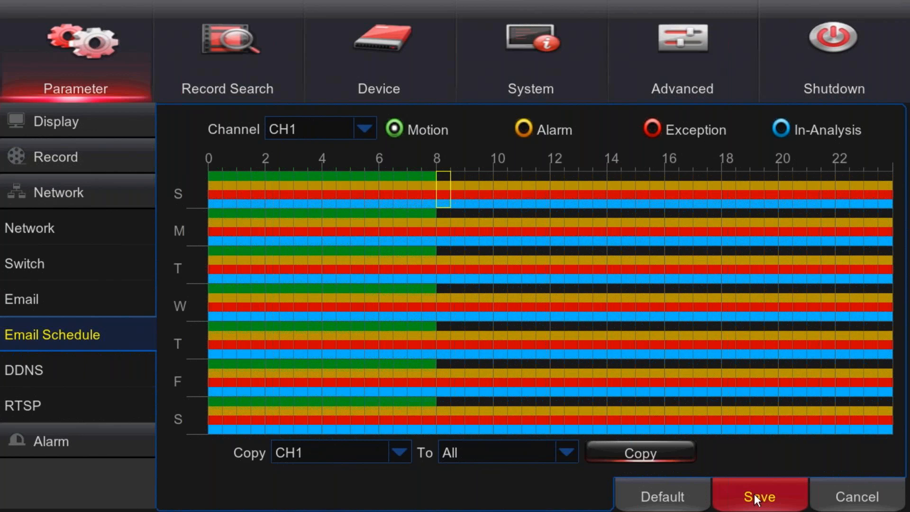
- Copy CH1's email schedule to all channels and save it
click(616, 457)
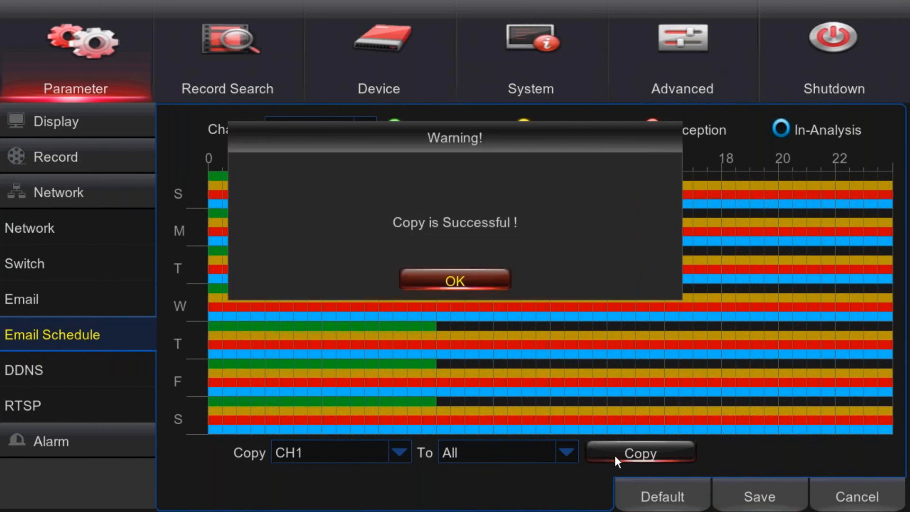
click(476, 286)
click(753, 496)
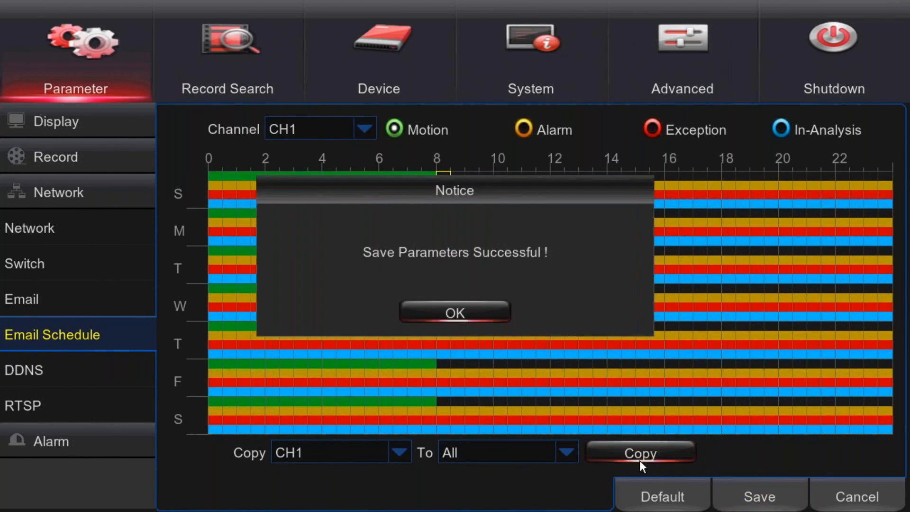
click(453, 314)
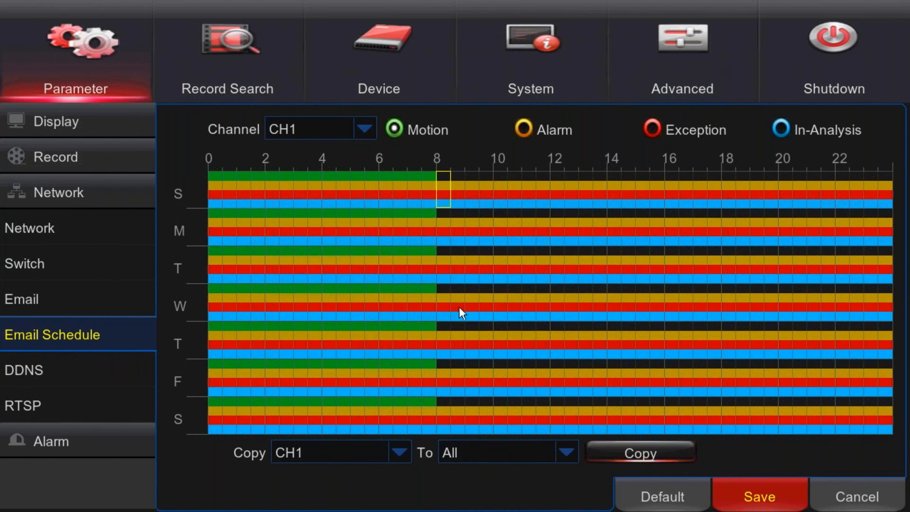
- Review the DDNS server options with DDNS temporarily enabled, set DDNS back to Disable, and open the RTSP settings
click(52, 370)
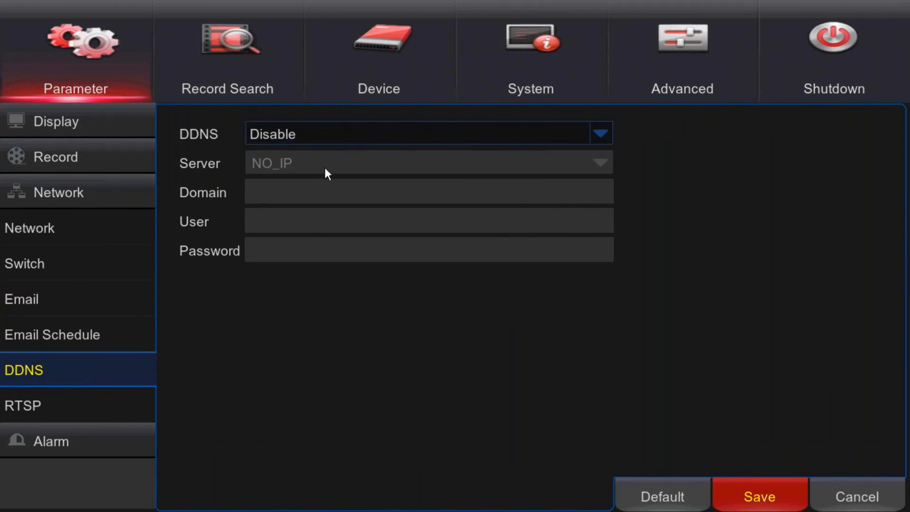
click(320, 136)
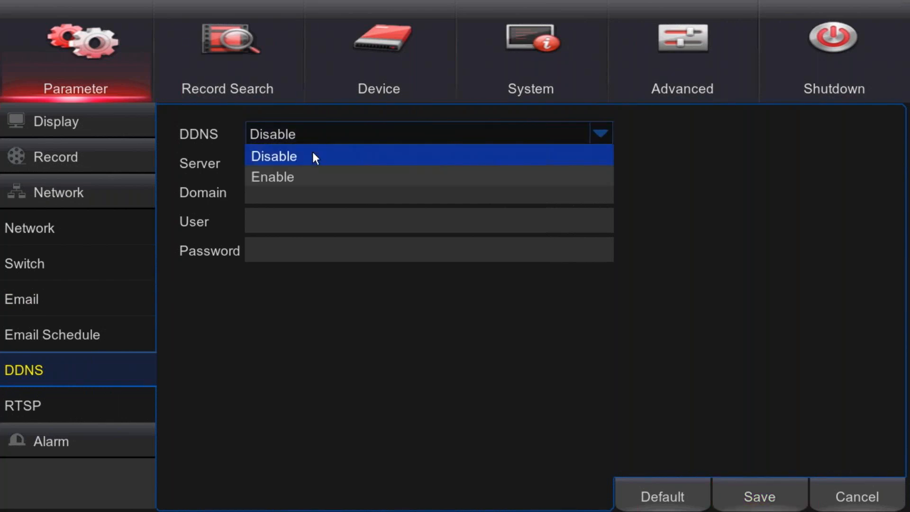
click(313, 178)
click(325, 166)
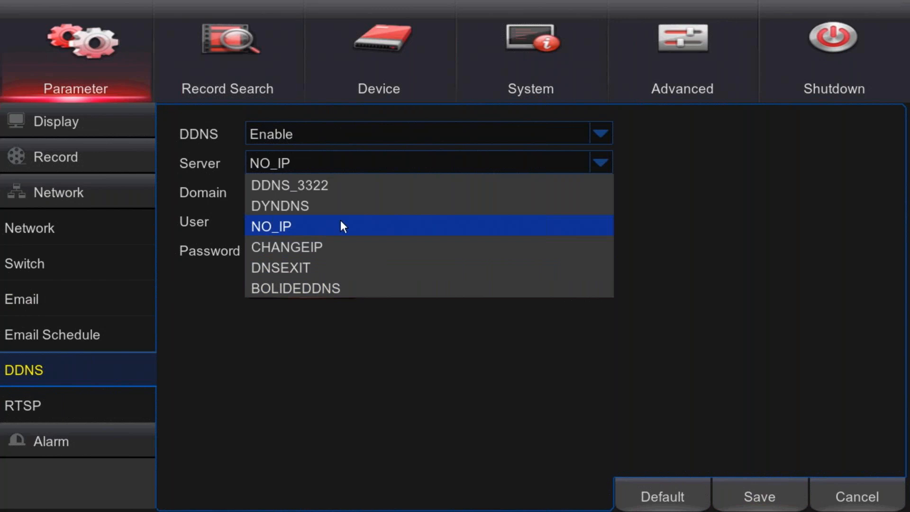
click(380, 428)
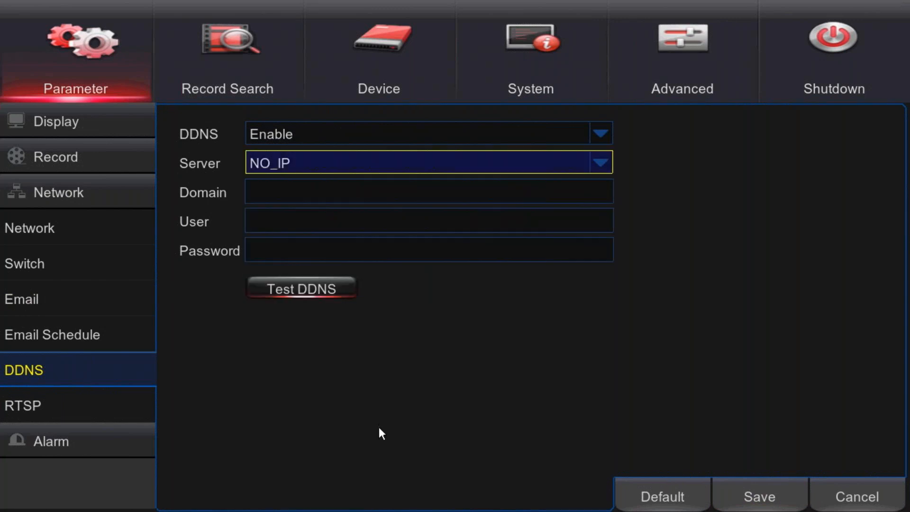
click(311, 128)
click(309, 152)
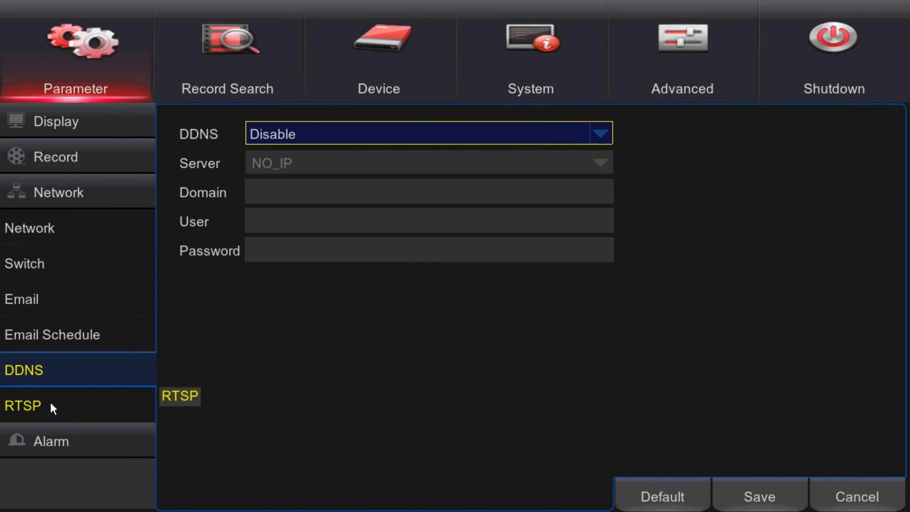
click(87, 406)
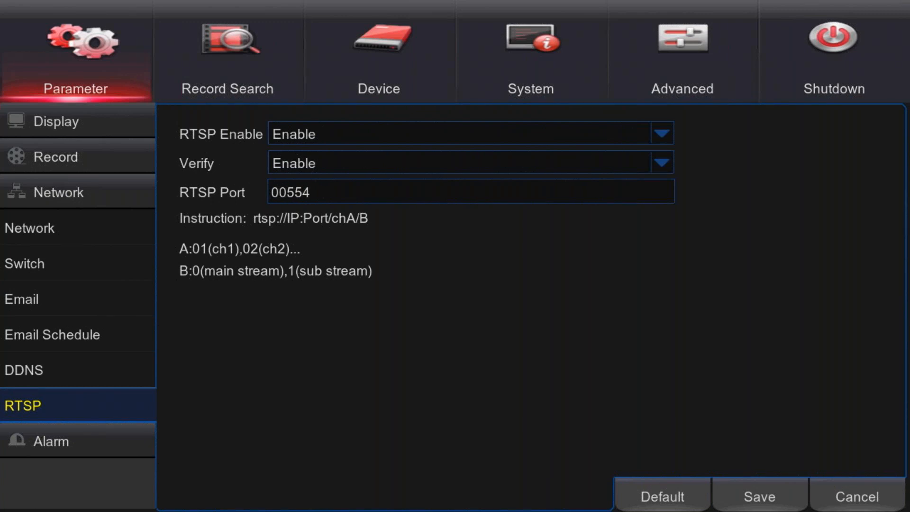
- Open the Motion alarm settings for CH1 and review the Sensitivity options, keeping 3
click(42, 443)
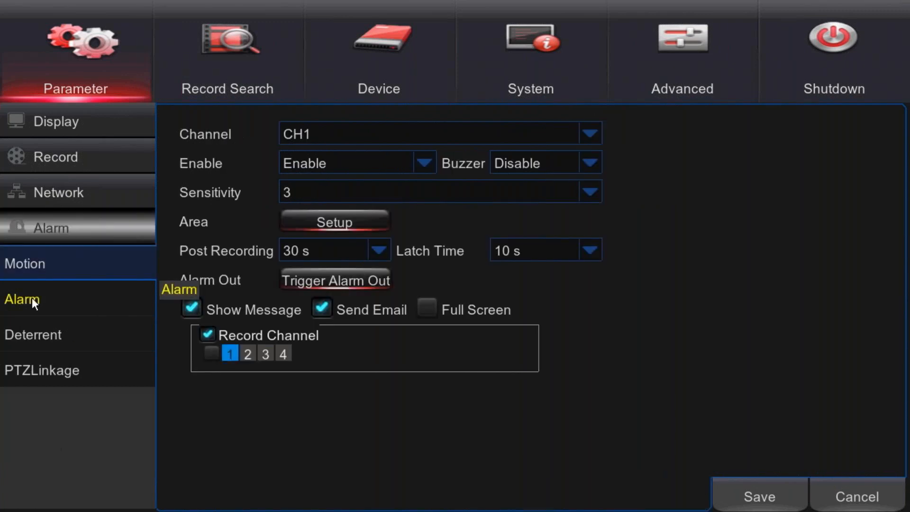
click(44, 264)
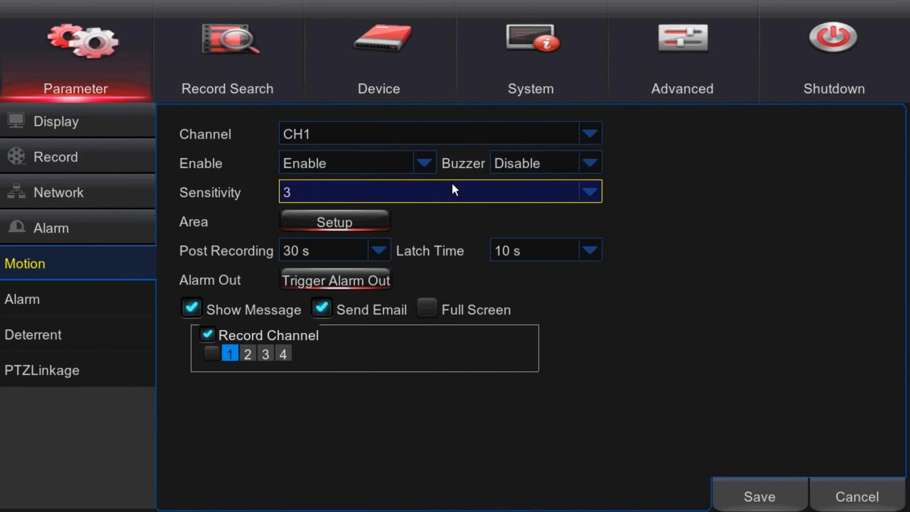
click(454, 191)
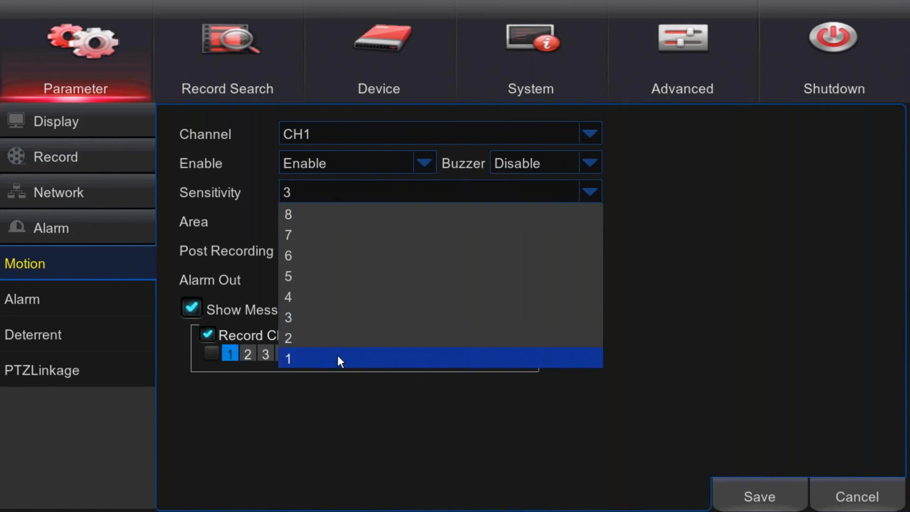
click(633, 240)
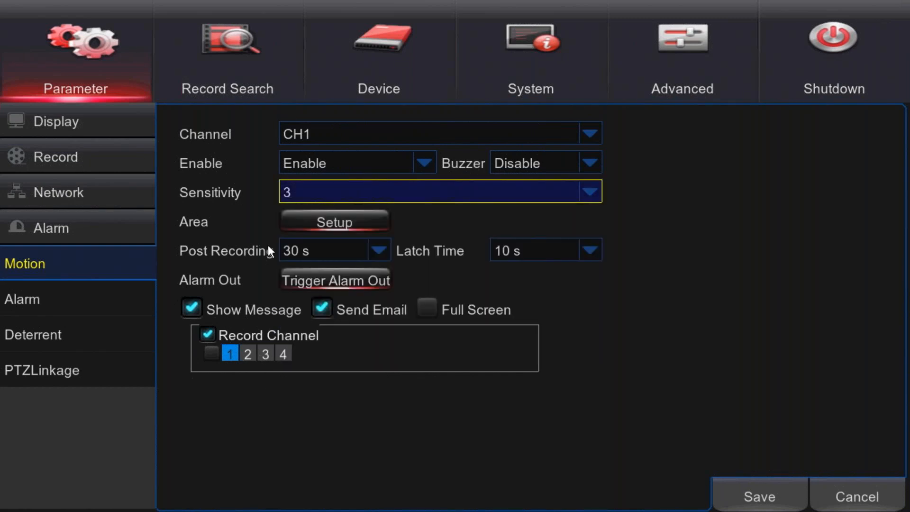
- Clear CH1's motion detection area except for the leftmost 17 grid columns, and reopen the area grid to check it
click(333, 216)
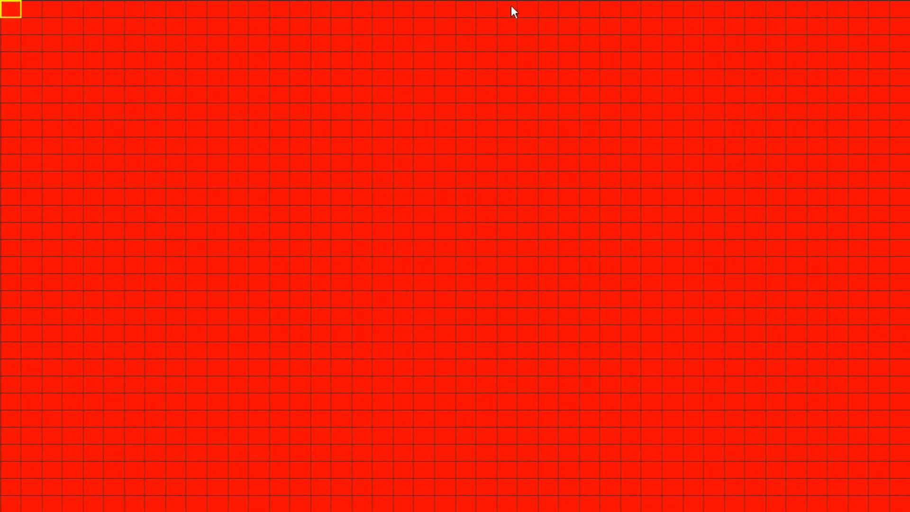
drag(523, 12, 908, 510)
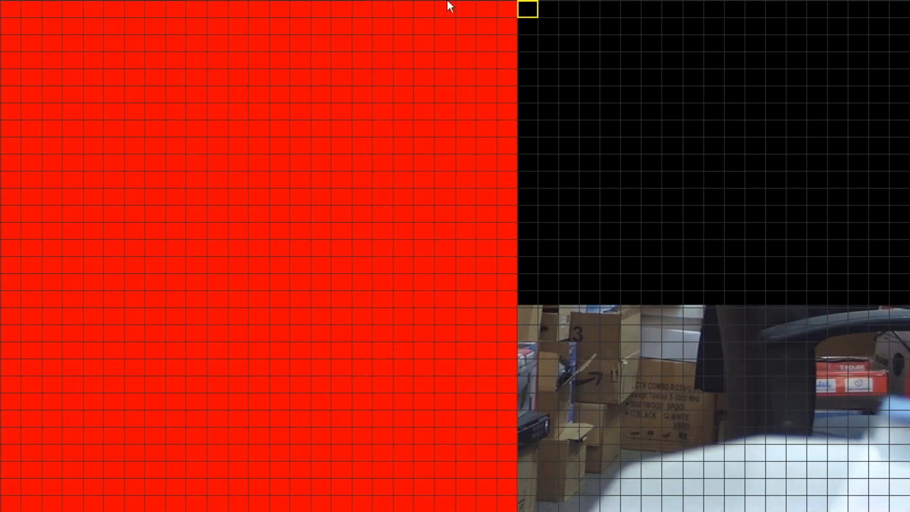
drag(356, 7, 517, 507)
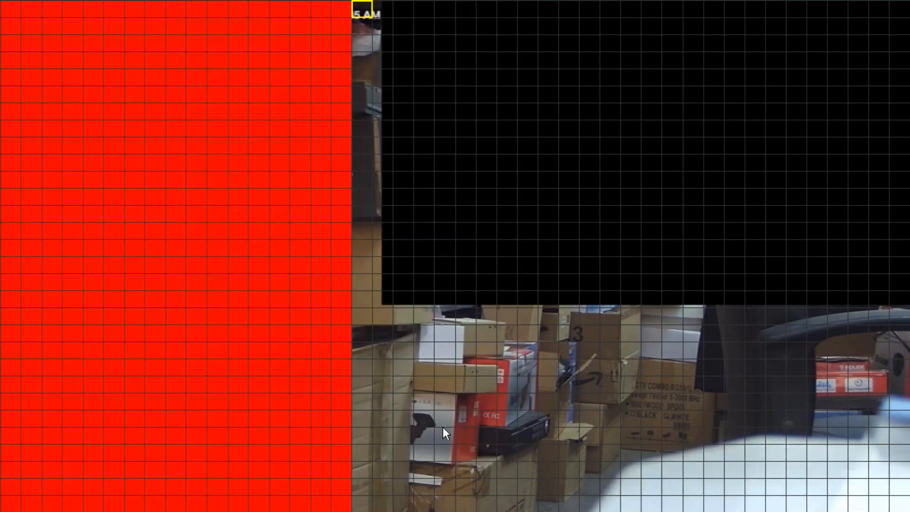
right_click(283, 290)
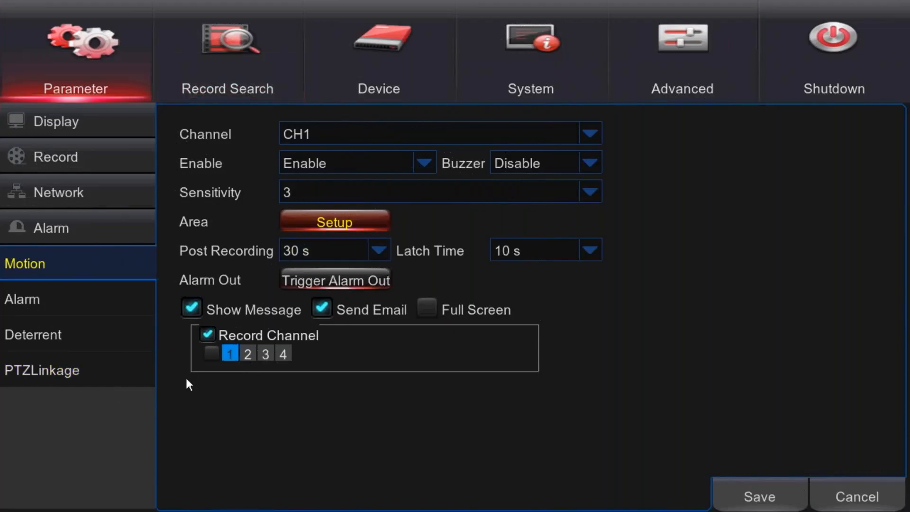
click(321, 229)
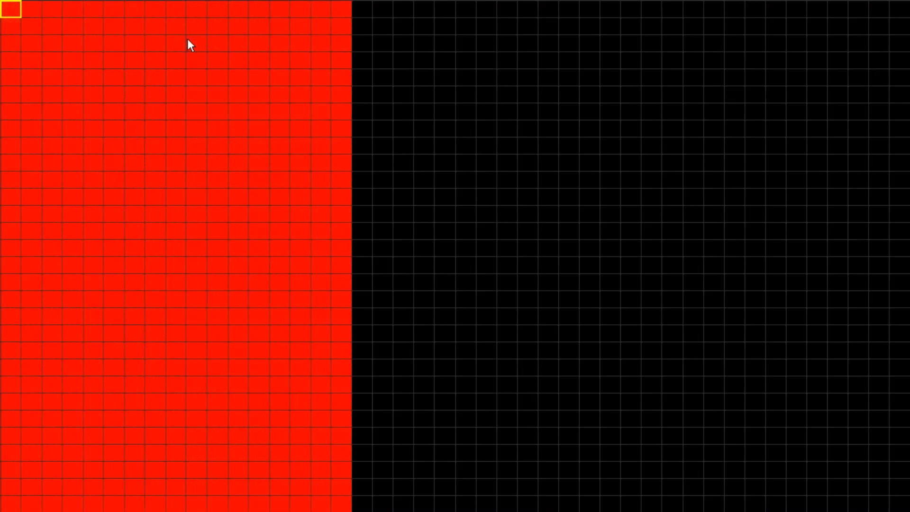
right_click(402, 324)
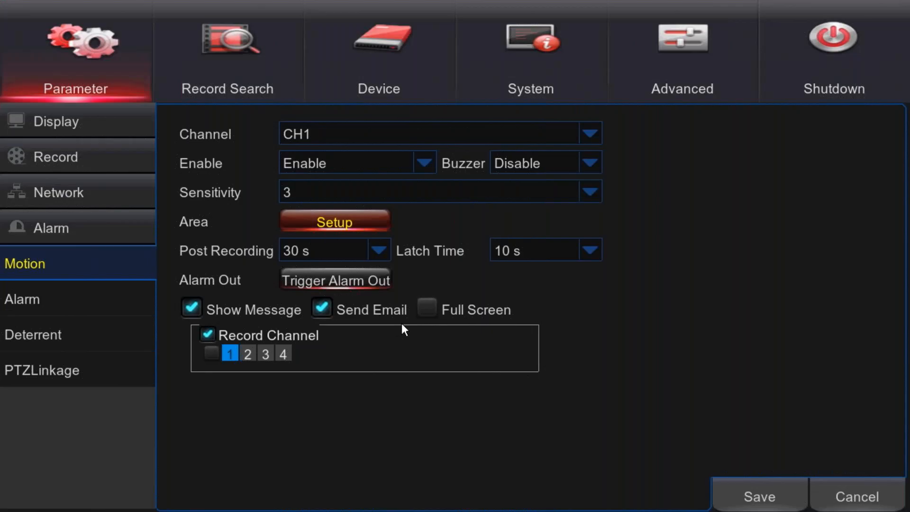
- Reselect the cleared part of CH1's motion detection area so the whole frame is covered, and recheck the grid
click(313, 222)
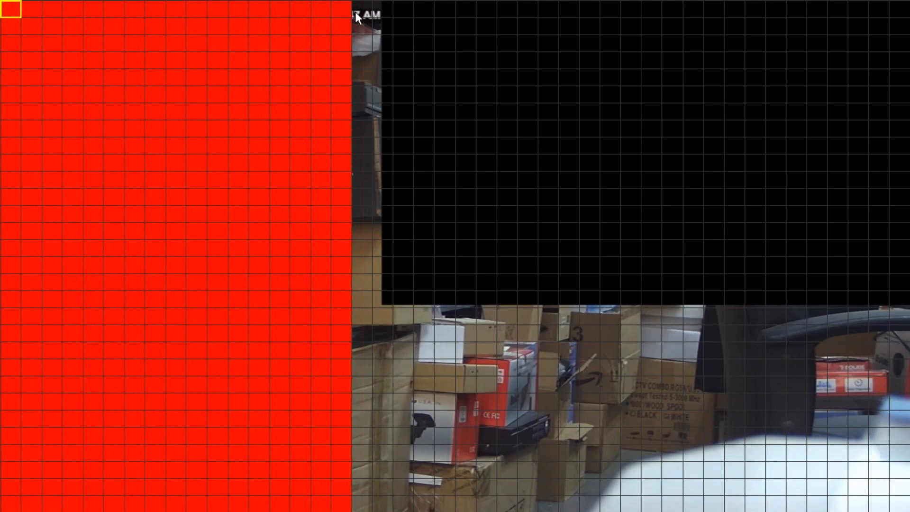
drag(355, 12, 909, 511)
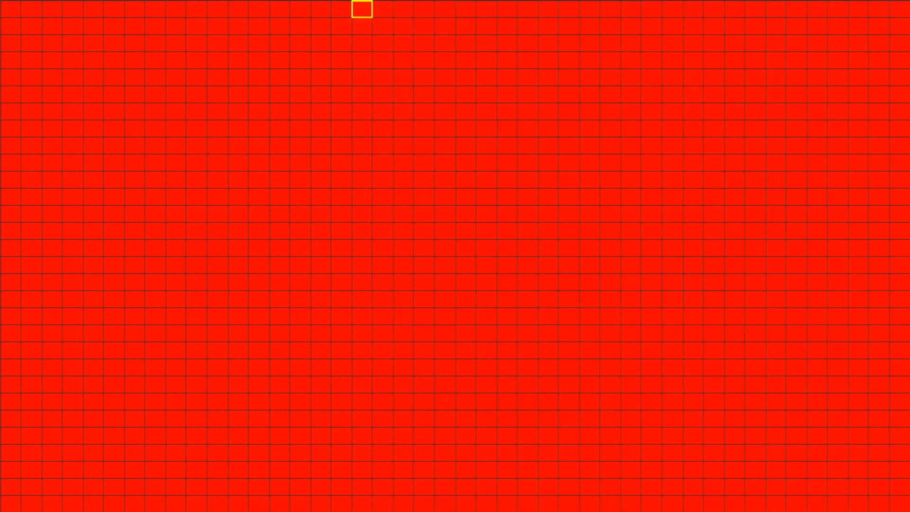
right_click(258, 246)
click(317, 192)
click(653, 244)
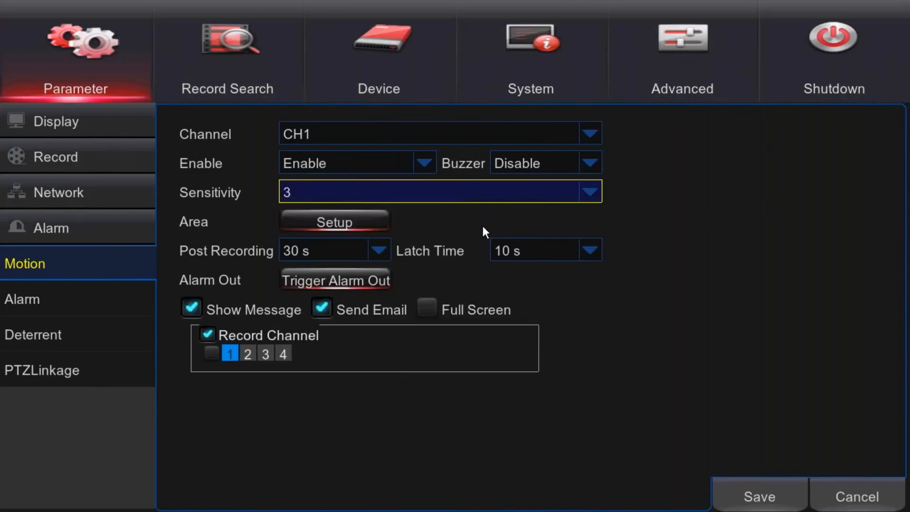
click(345, 221)
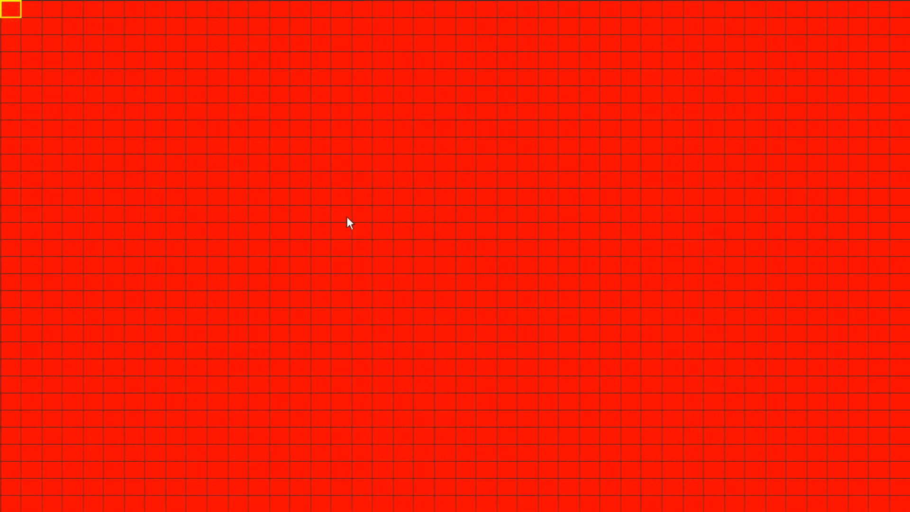
right_click(403, 317)
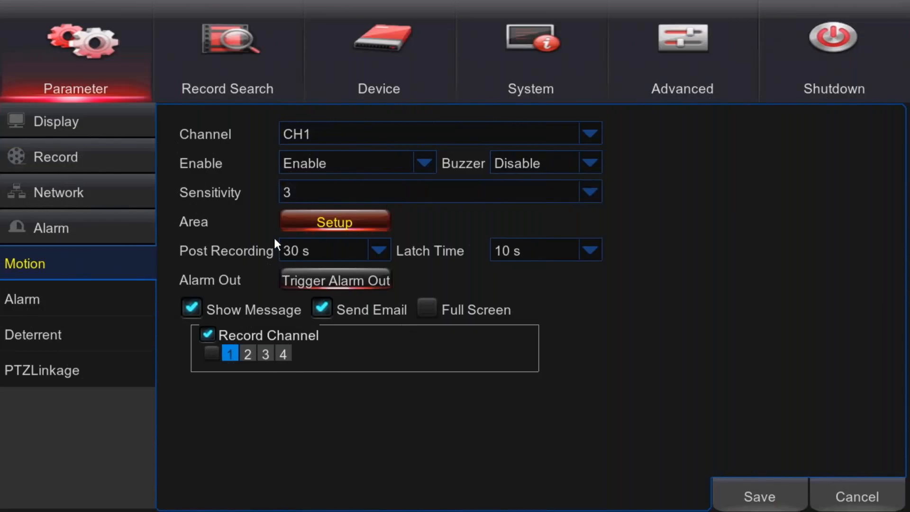
- Review the Post Recording duration options for CH1's motion alarm, keeping 30 s
click(329, 248)
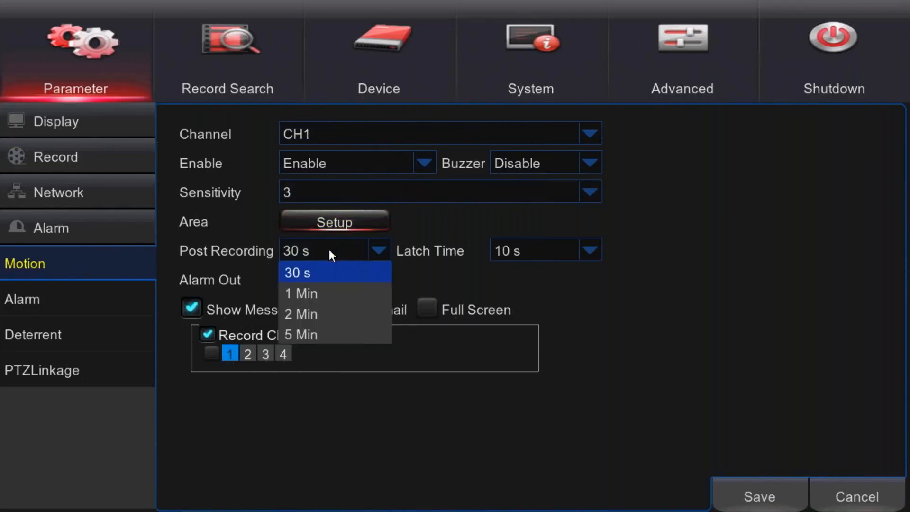
click(329, 250)
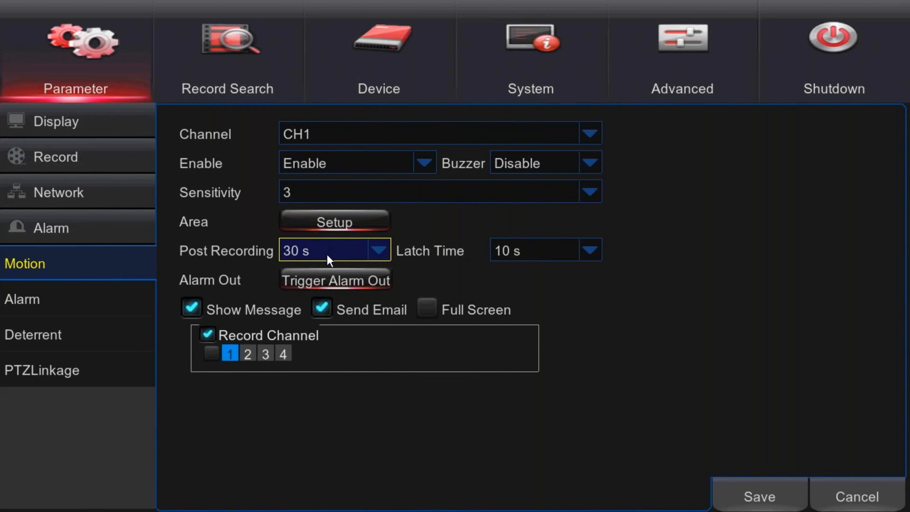
click(327, 255)
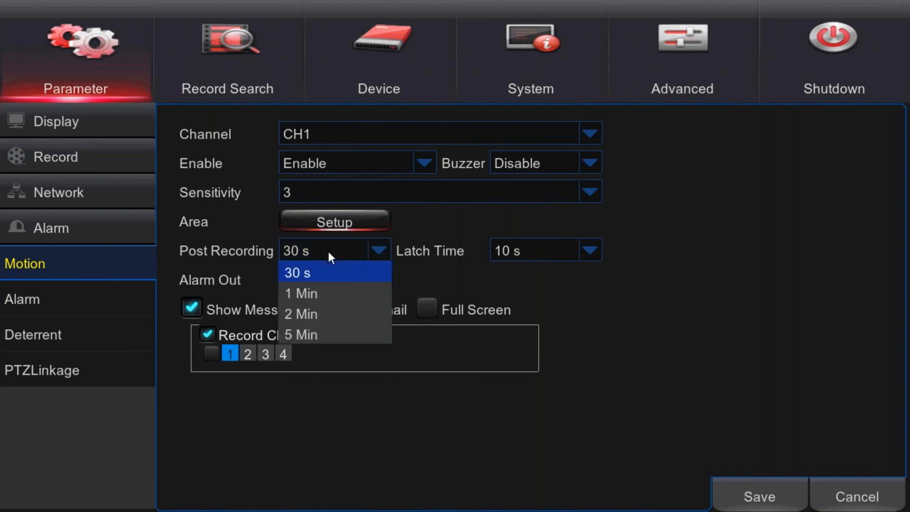
click(341, 382)
- Review the Latch Time options, keeping 10 s, and view the Trigger Alarm Out choices without changing them
click(583, 255)
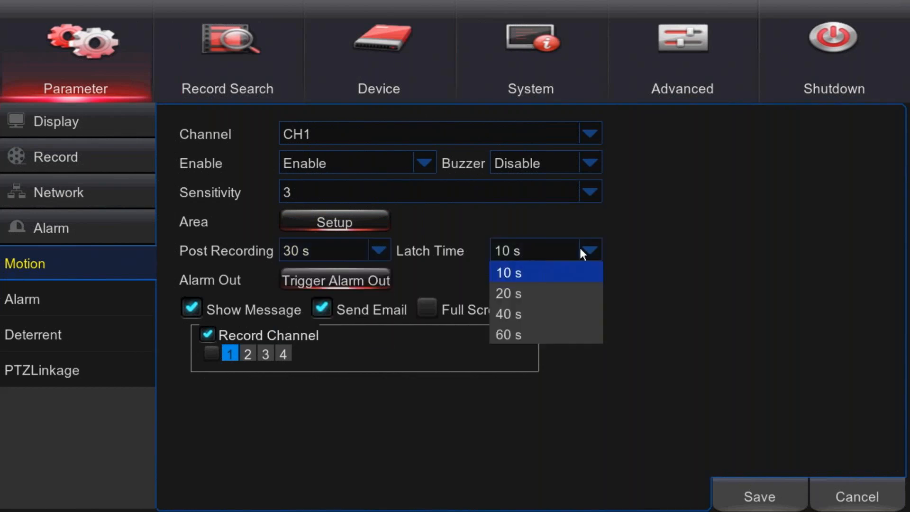
click(505, 272)
click(532, 254)
click(527, 279)
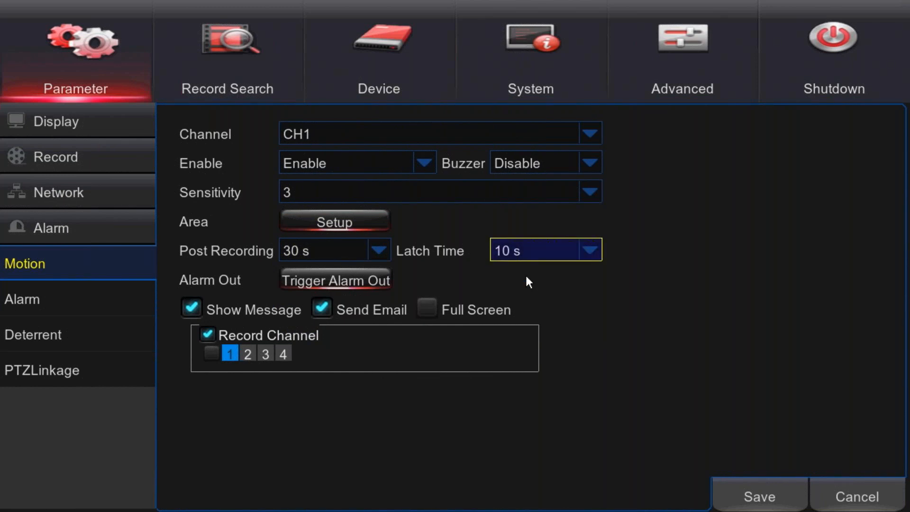
click(540, 252)
click(544, 279)
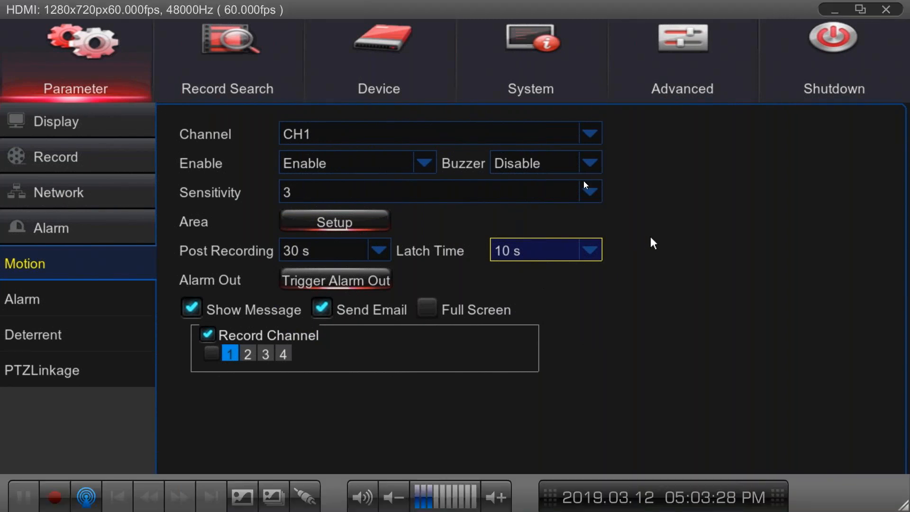
click(584, 252)
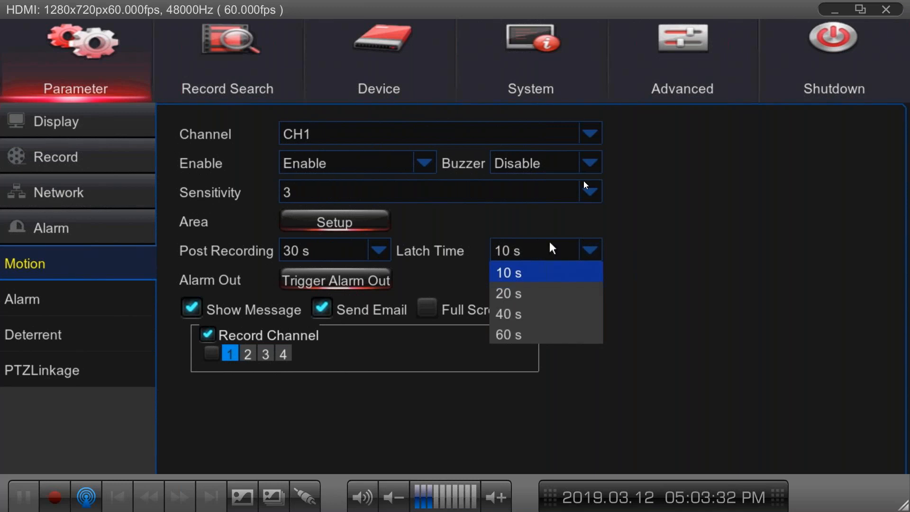
click(452, 436)
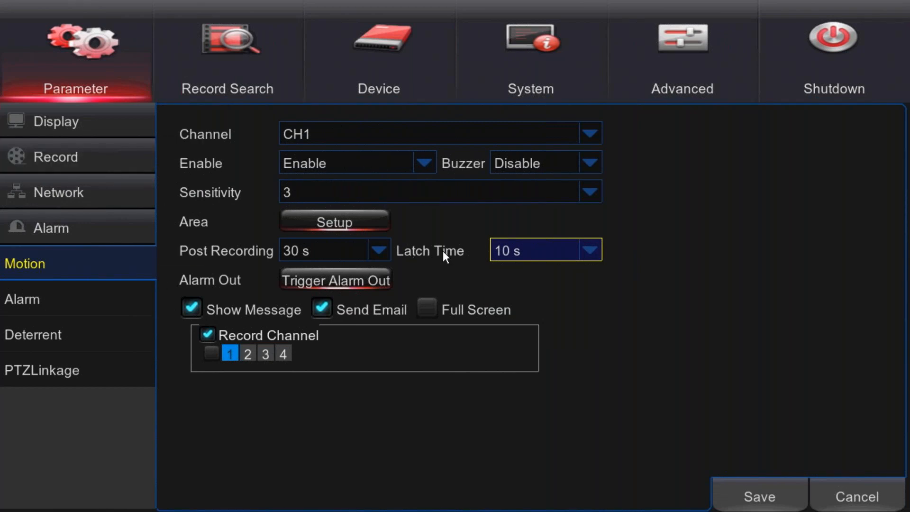
click(561, 246)
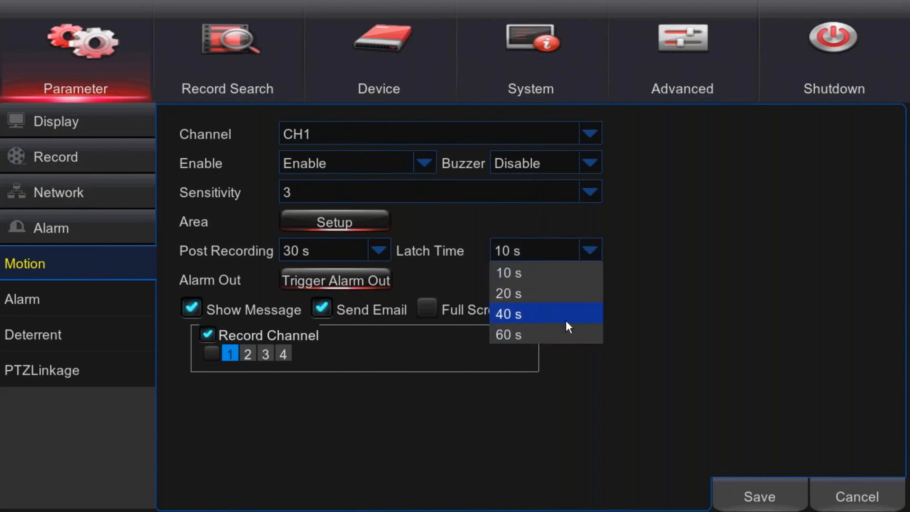
click(688, 244)
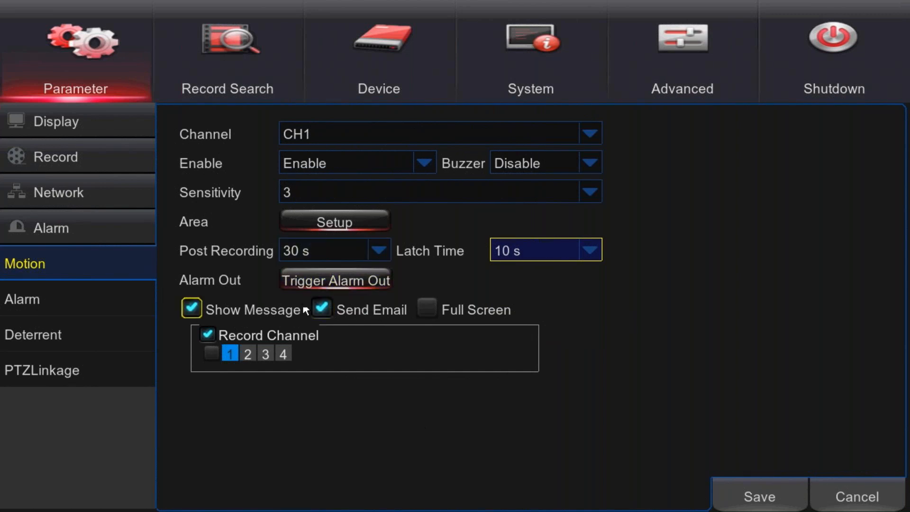
click(327, 281)
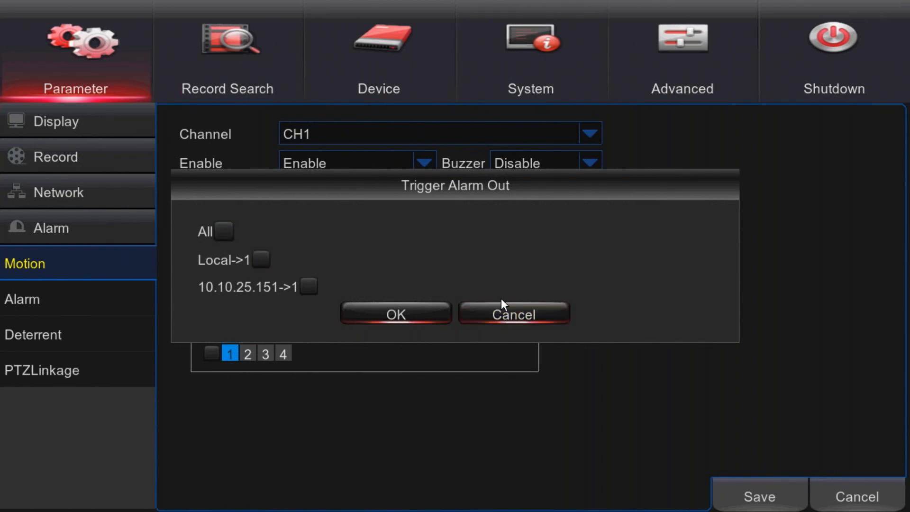
click(505, 323)
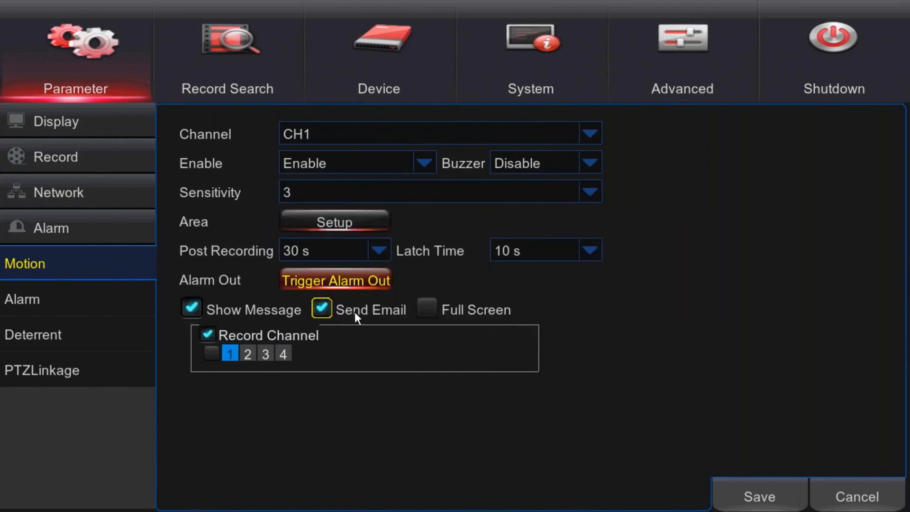
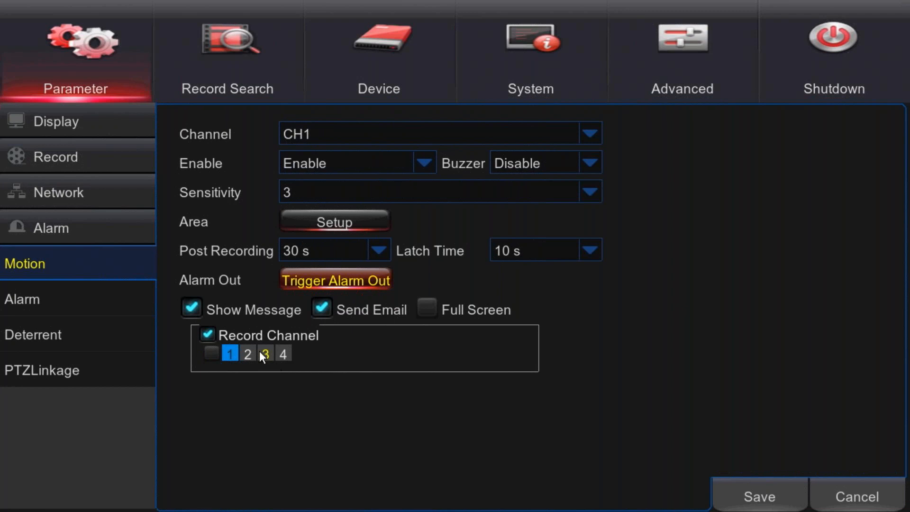
- Add channels 2, 3 and 4 to the Record Channel selection for CH1's motion alarm
click(244, 354)
click(265, 354)
click(279, 355)
click(246, 357)
click(251, 354)
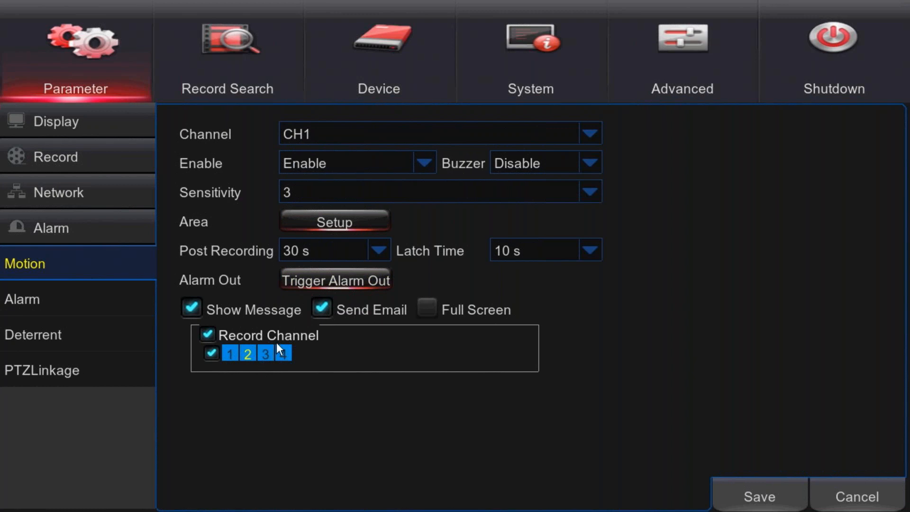
- Limit CH1's motion Record Channel selection to channel 1, save the settings, and check the Channel list, keeping CH1
click(242, 354)
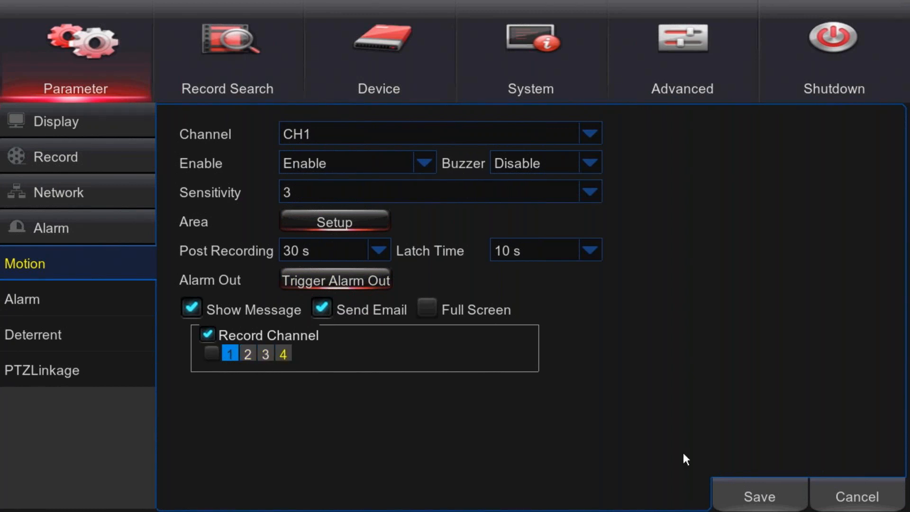
click(763, 486)
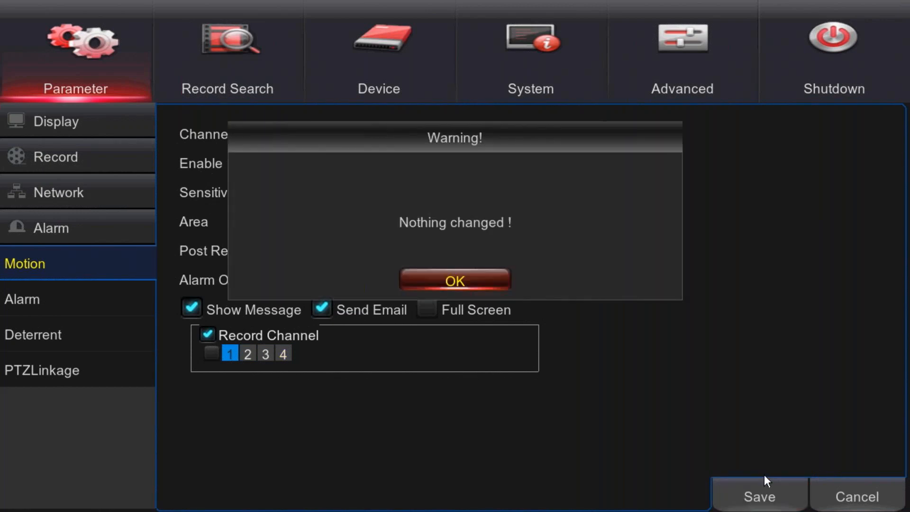
click(454, 288)
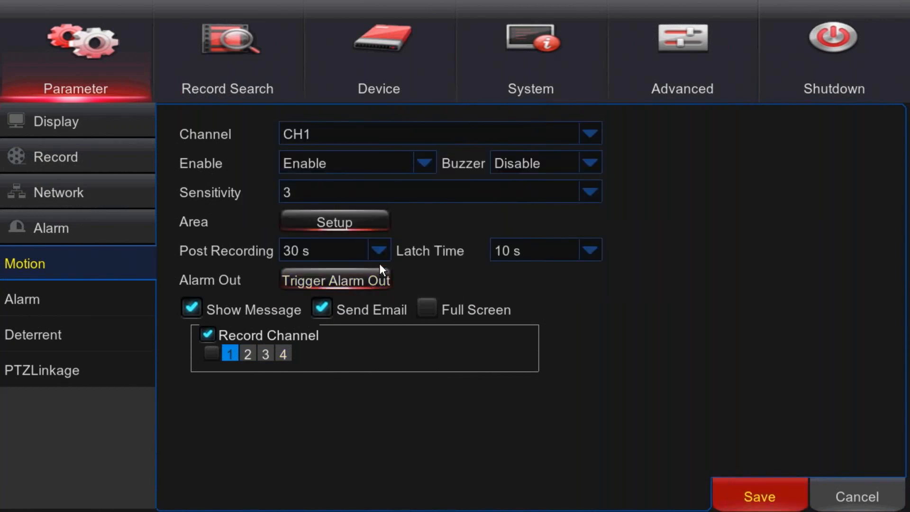
click(347, 139)
click(332, 154)
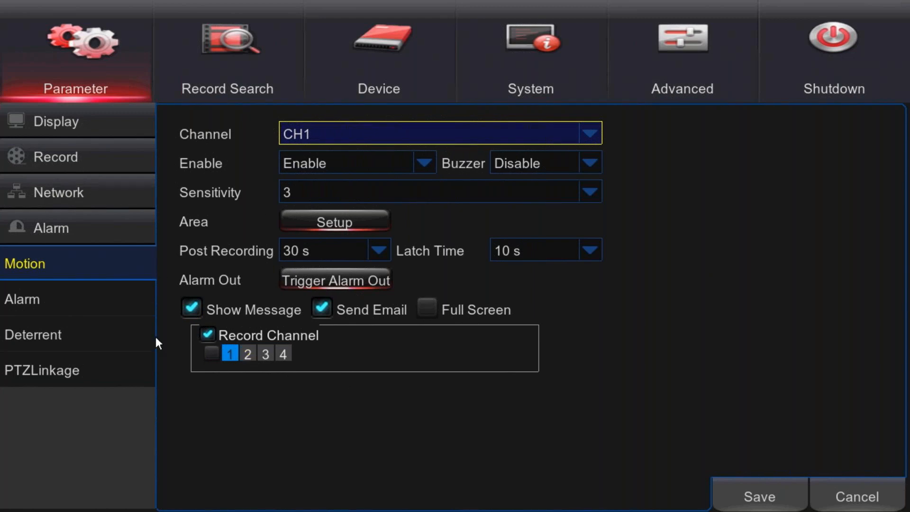
- View the alarm input settings for Local<-1 and the Deterrent settings for CH1
click(7, 302)
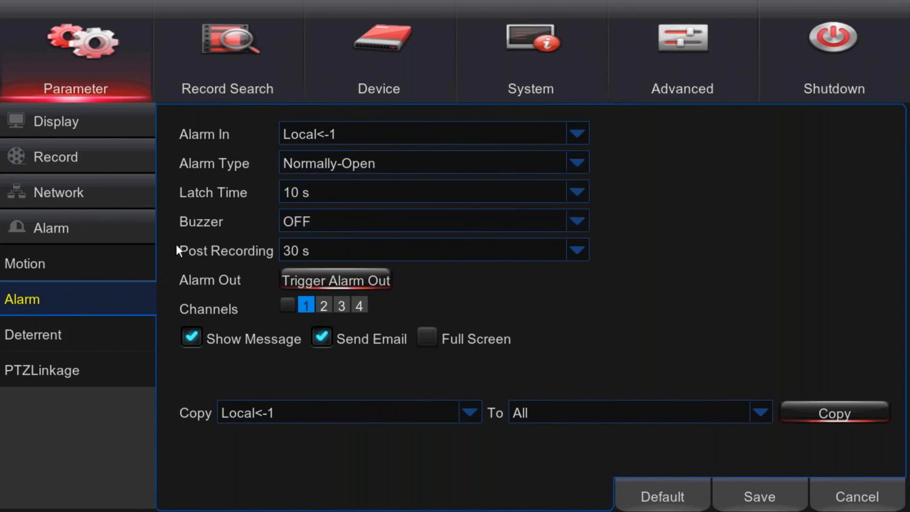
click(99, 334)
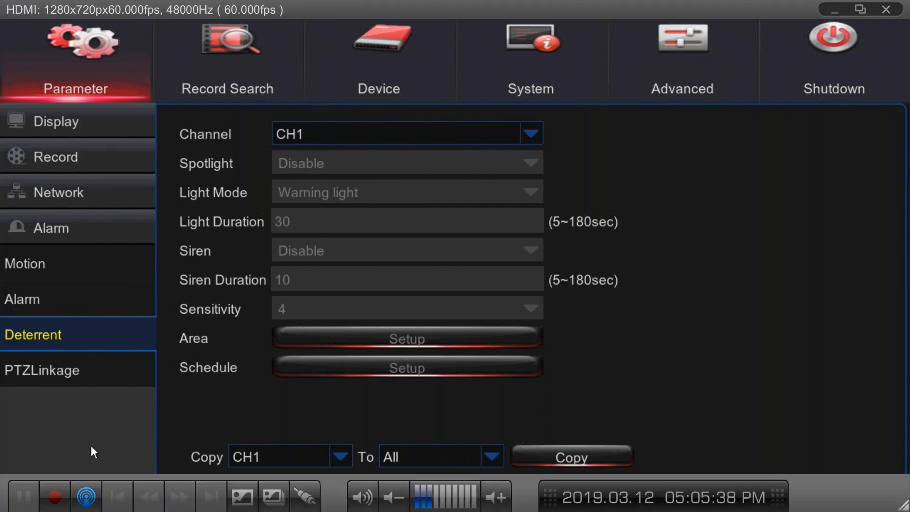
- Set the PTZLinkage switch for CH1 to Enable, and tick and clear the first PTZ entry
click(125, 372)
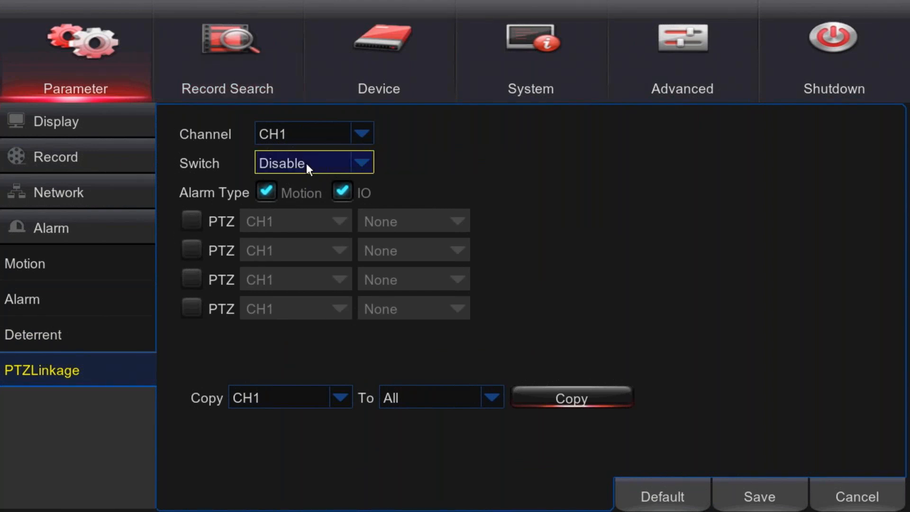
click(275, 154)
click(280, 180)
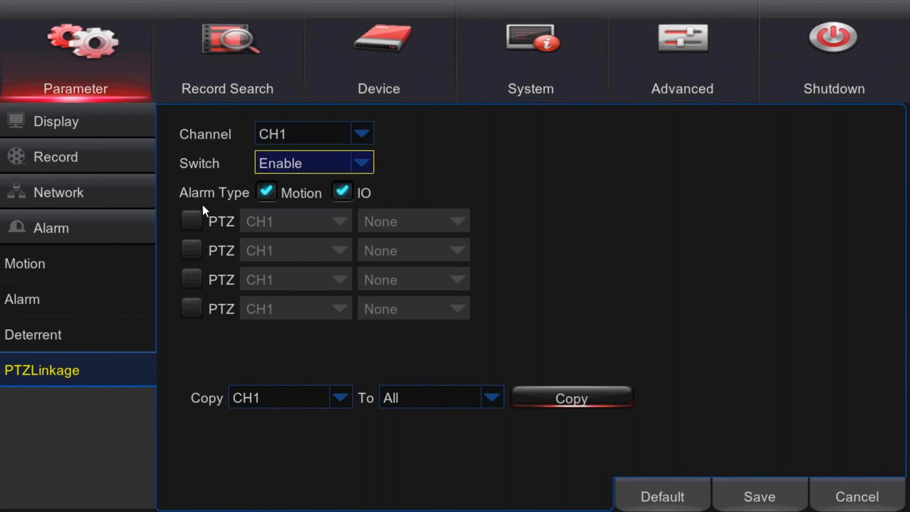
click(191, 219)
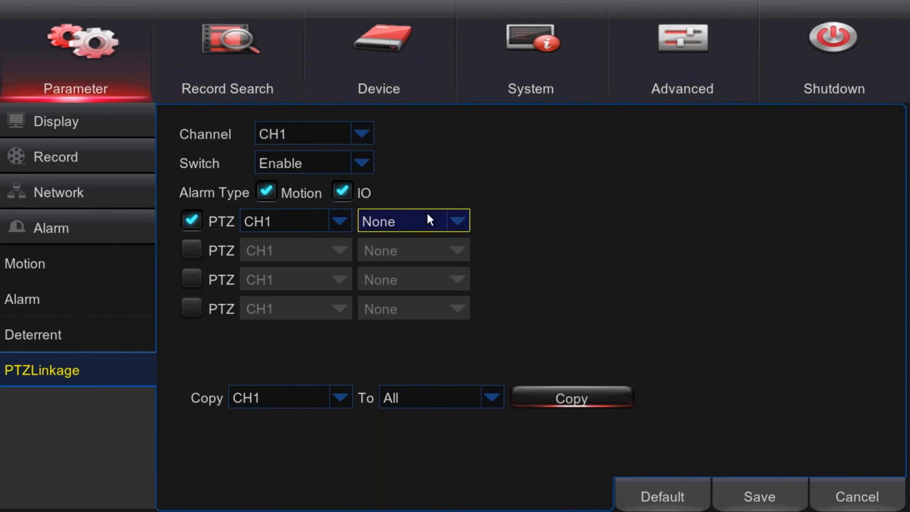
click(190, 228)
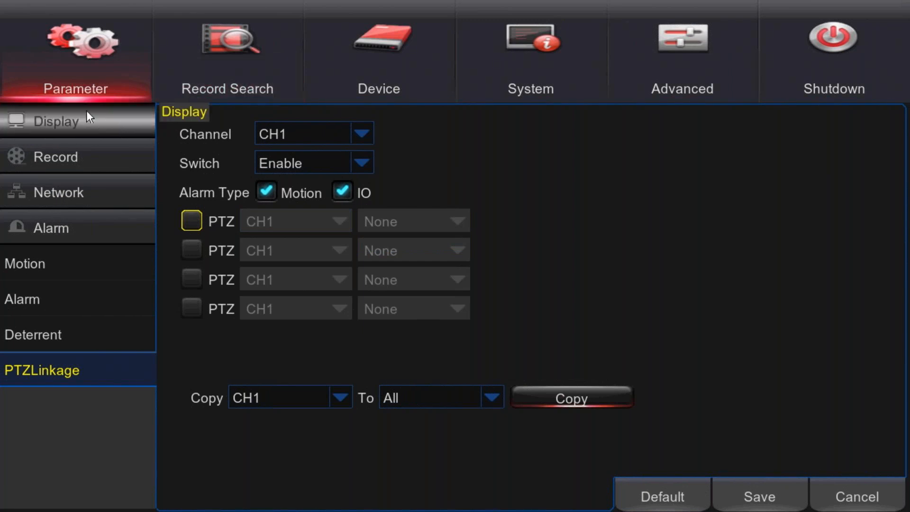
- Play back CH1's recordings of 6 March 2019 from Record Search and jump to about 02:42 on the timeline
click(220, 73)
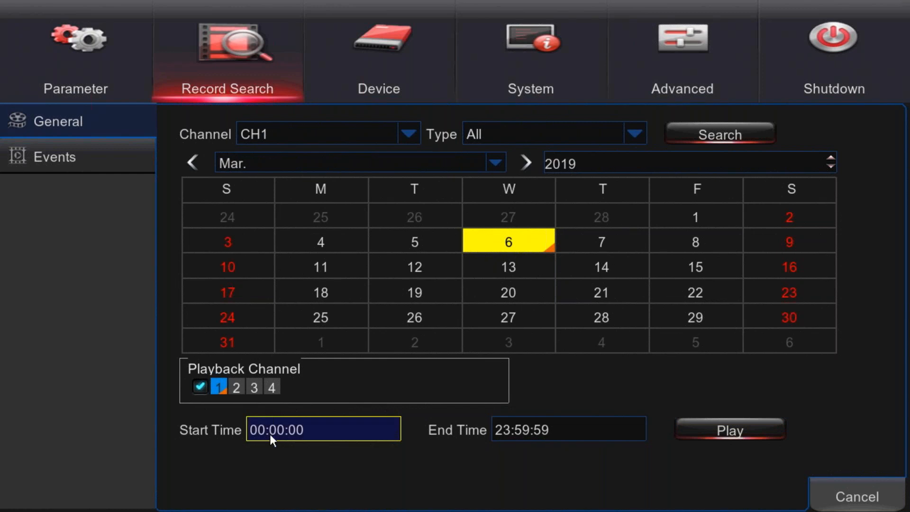
click(743, 423)
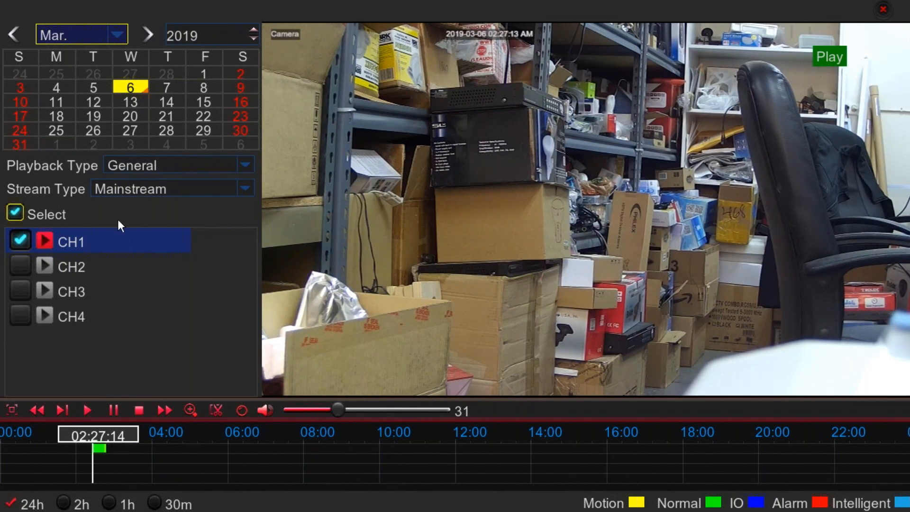
click(103, 449)
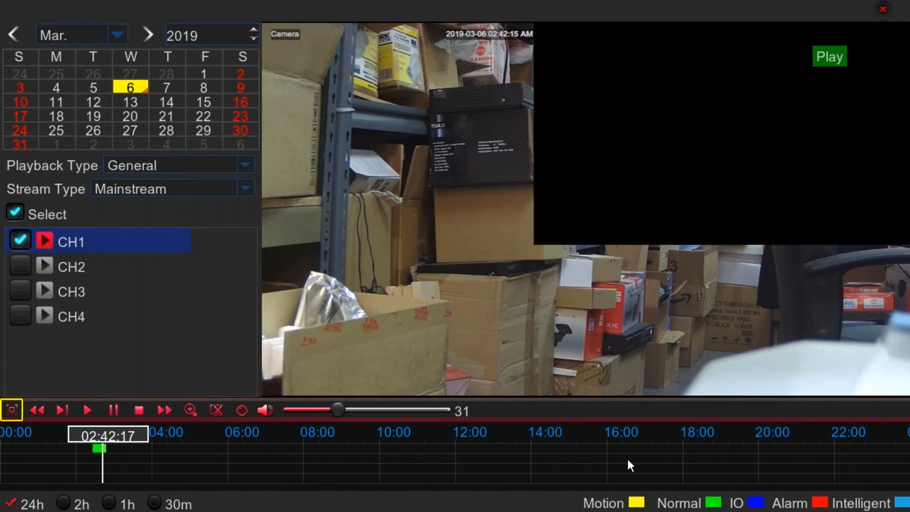
- Set the playback timeline to the 1h scale and jump to recorded moments at about 02:38, 02:31 and 02:37:50
click(121, 506)
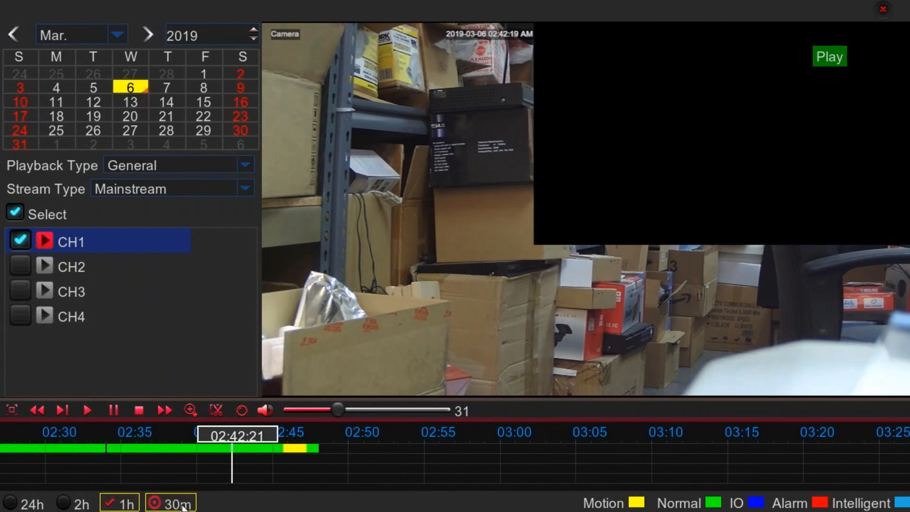
drag(335, 430, 316, 468)
click(163, 442)
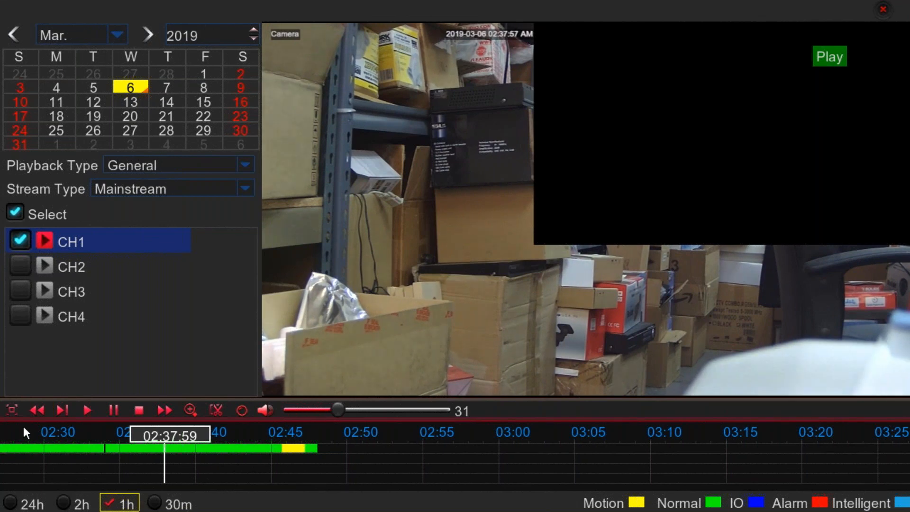
drag(24, 429, 146, 462)
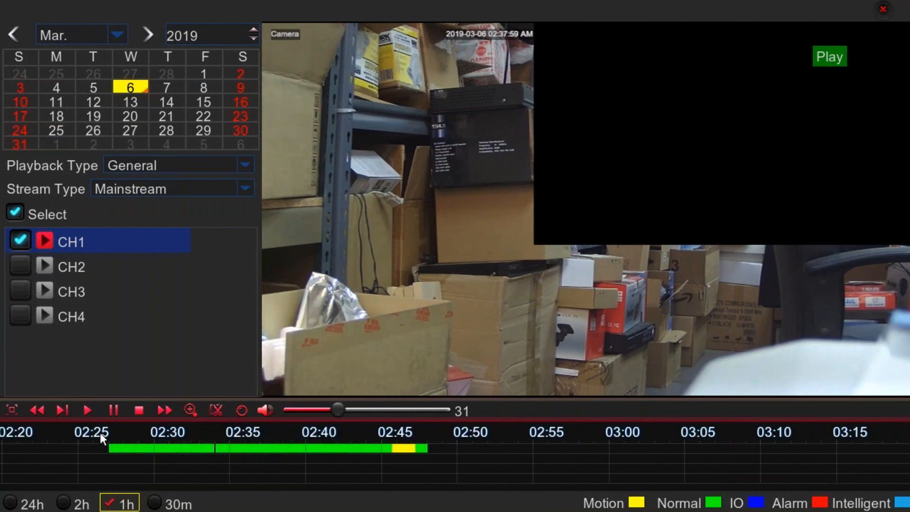
drag(101, 434, 285, 444)
click(302, 447)
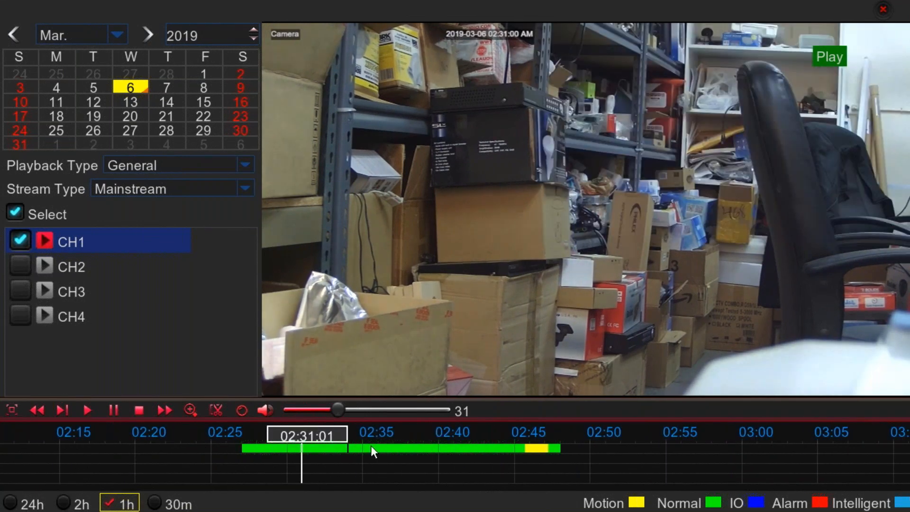
click(404, 446)
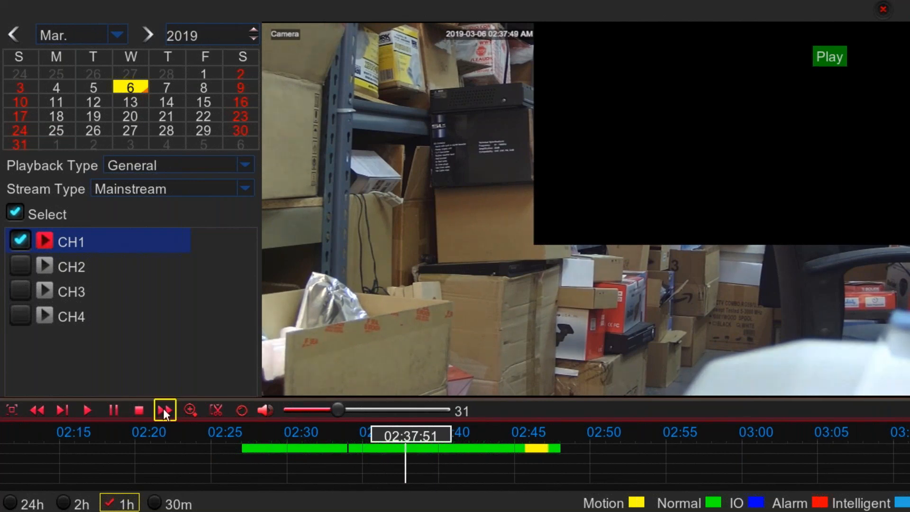
- Mark a playback clip from 02:37:54 to 02:38:58 and choose CH1 as the backup channel
click(217, 408)
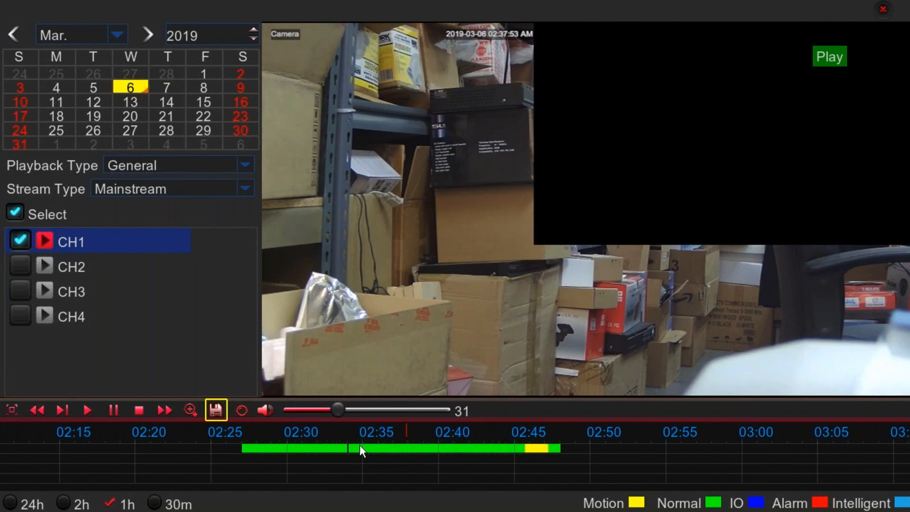
drag(408, 439, 455, 448)
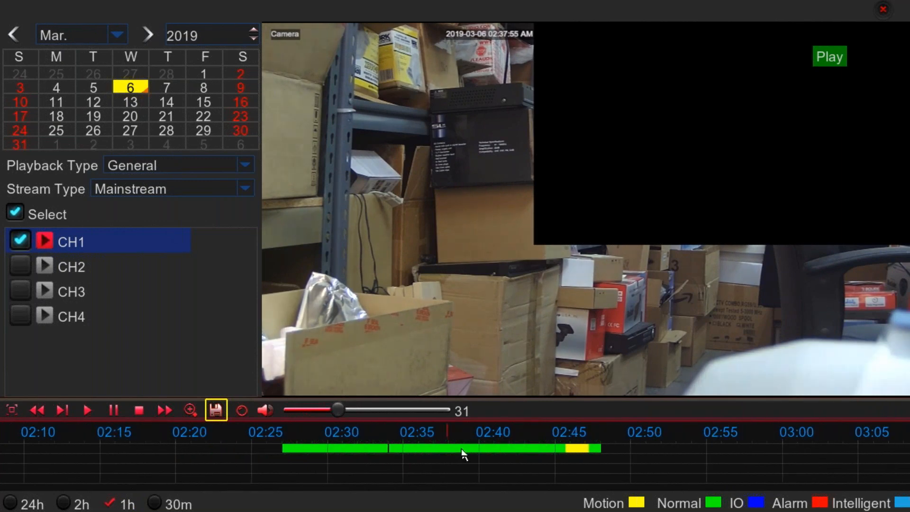
click(216, 409)
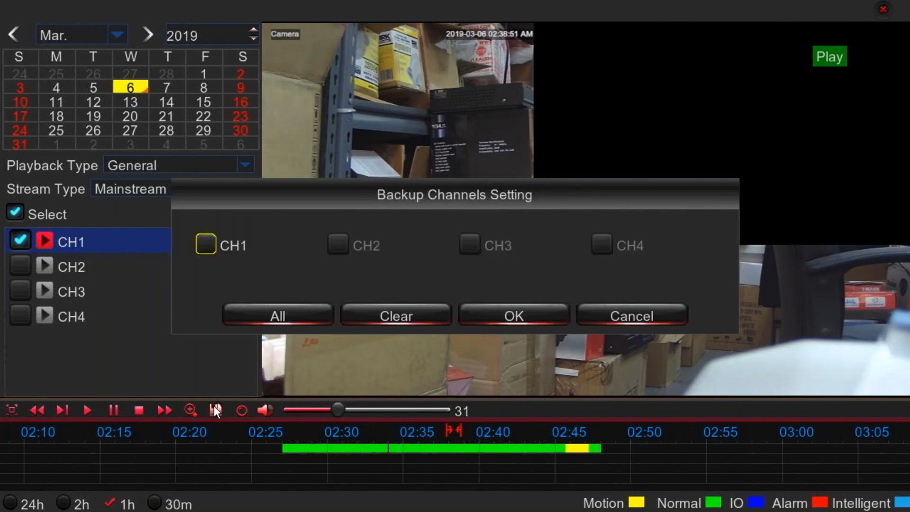
click(206, 245)
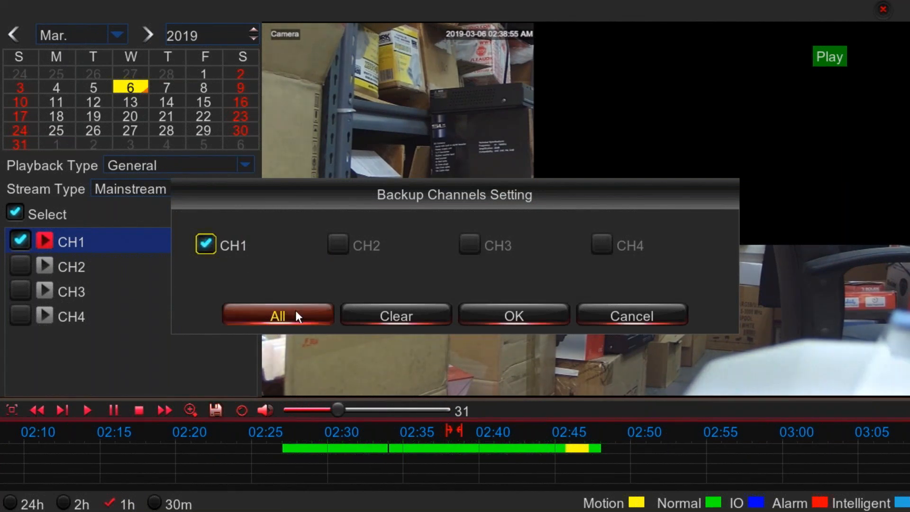
click(494, 318)
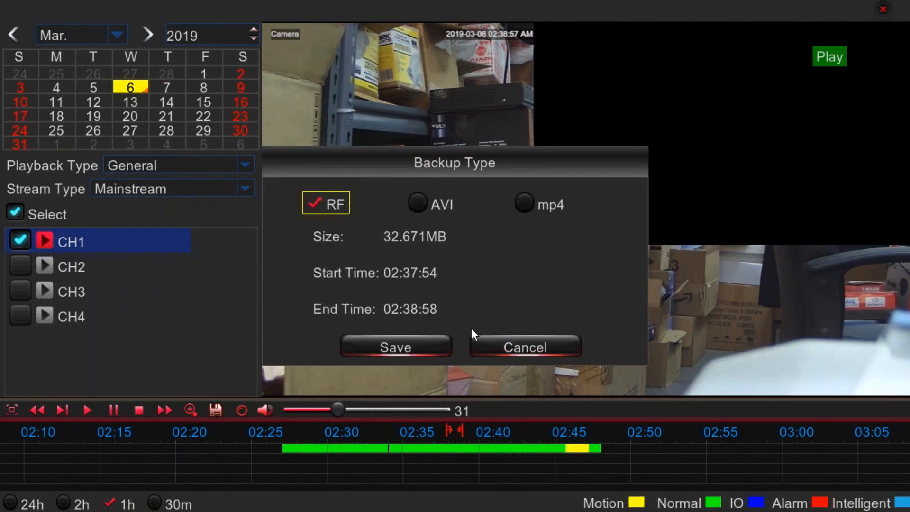
- Review the AVI and RF backup types for the marked clip, then cancel the backup and leave clip marking
click(417, 203)
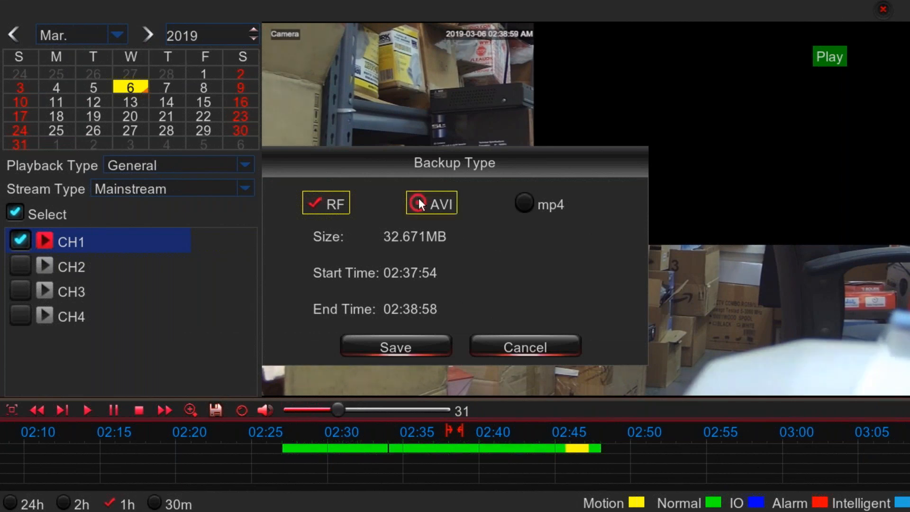
click(315, 204)
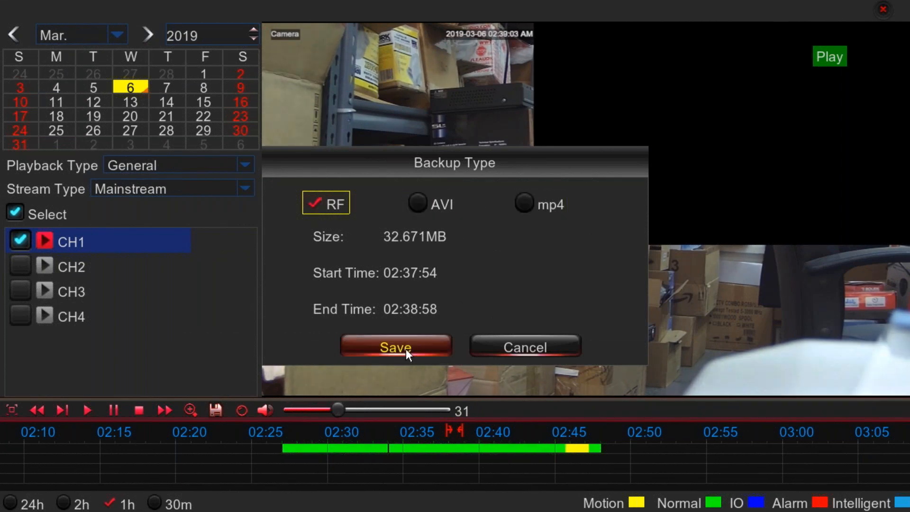
click(519, 345)
click(216, 410)
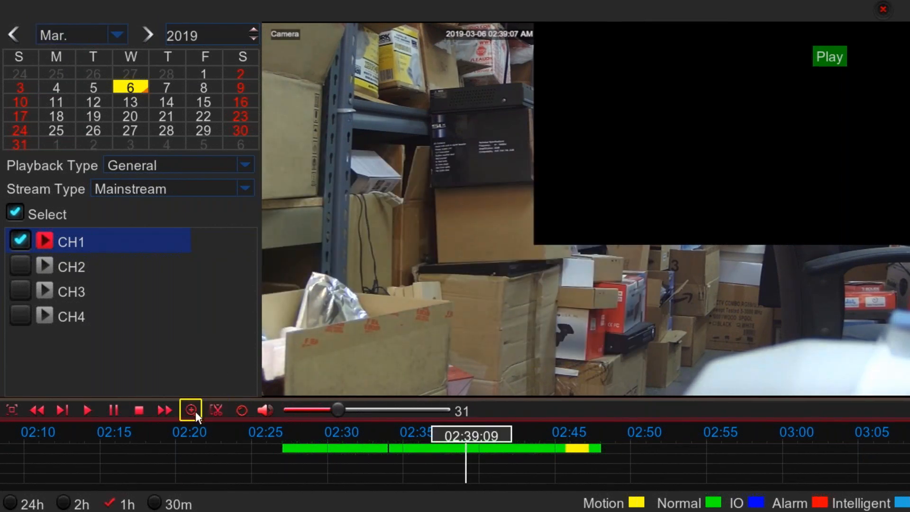
- Try the digital zoom on CH1's playback, then stop the playback and return to Record Search
click(196, 412)
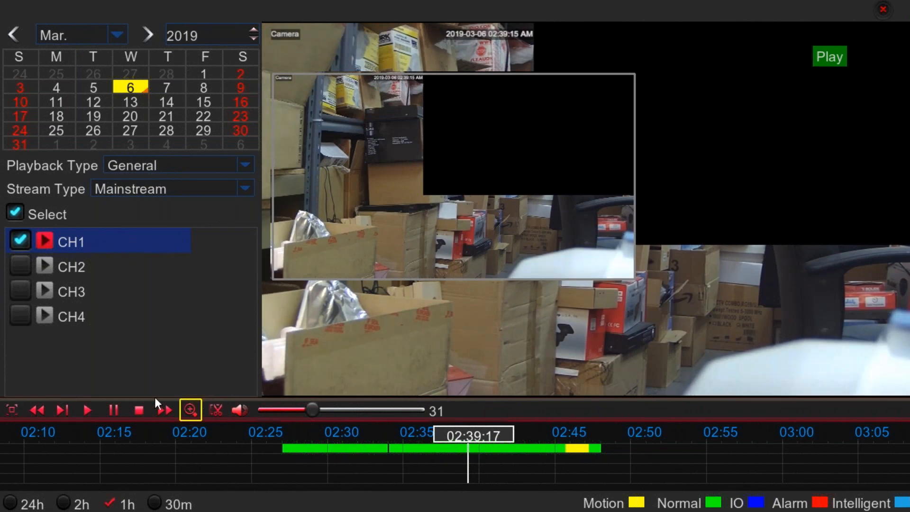
click(137, 411)
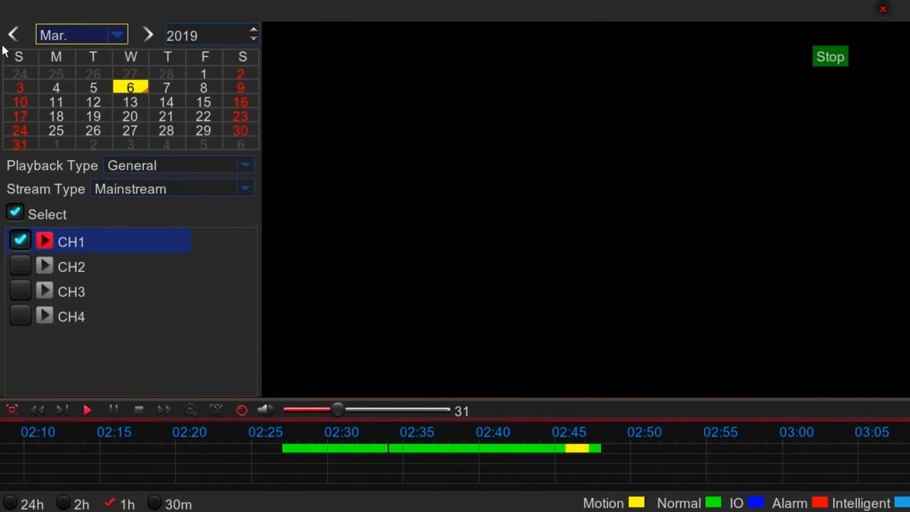
right_click(321, 133)
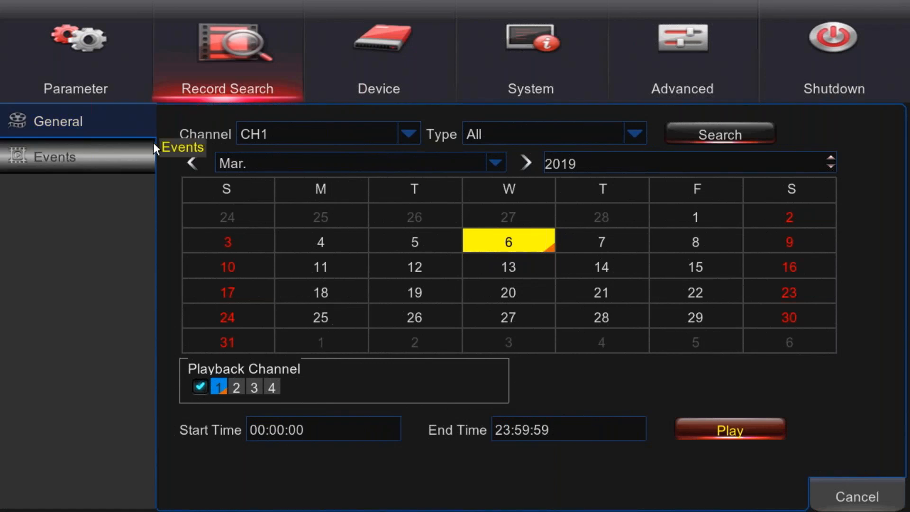
- Search CH1's events of all types for 03/06/2019, play the recording starting at 02:27:03, and return to the list
click(76, 158)
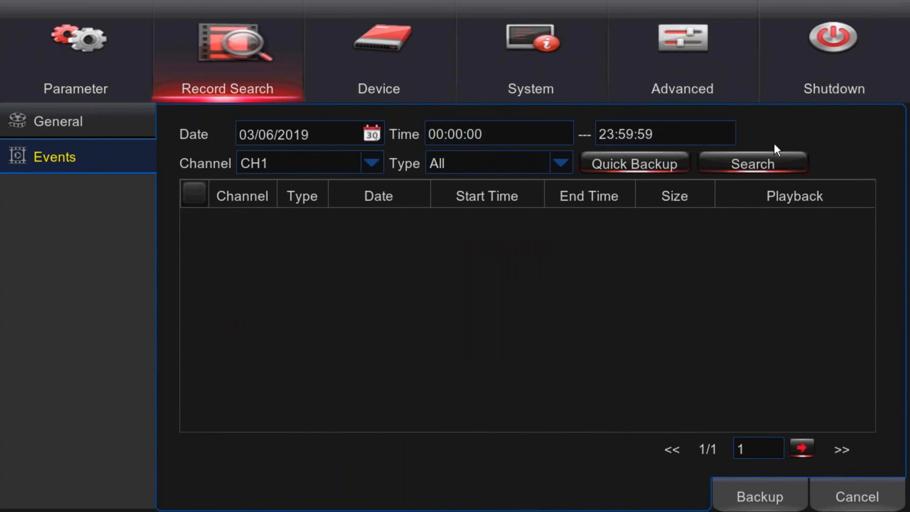
click(750, 165)
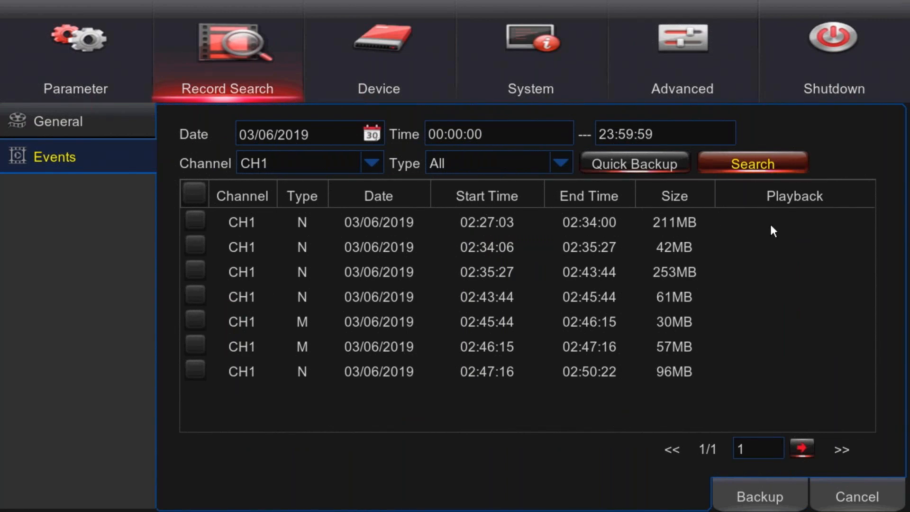
click(781, 217)
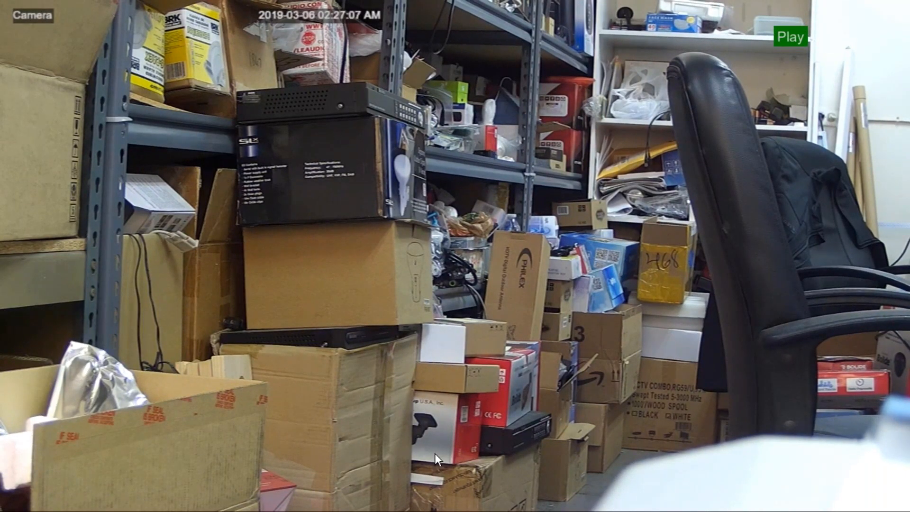
right_click(433, 455)
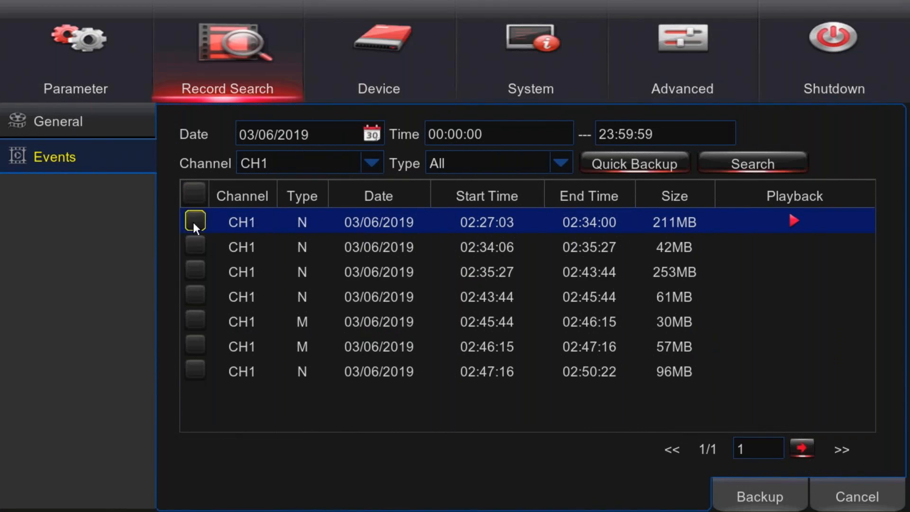
- Open the backup for the first two listed recordings, cancel it, and clear their selection
click(197, 246)
click(758, 501)
click(525, 346)
click(190, 222)
click(195, 246)
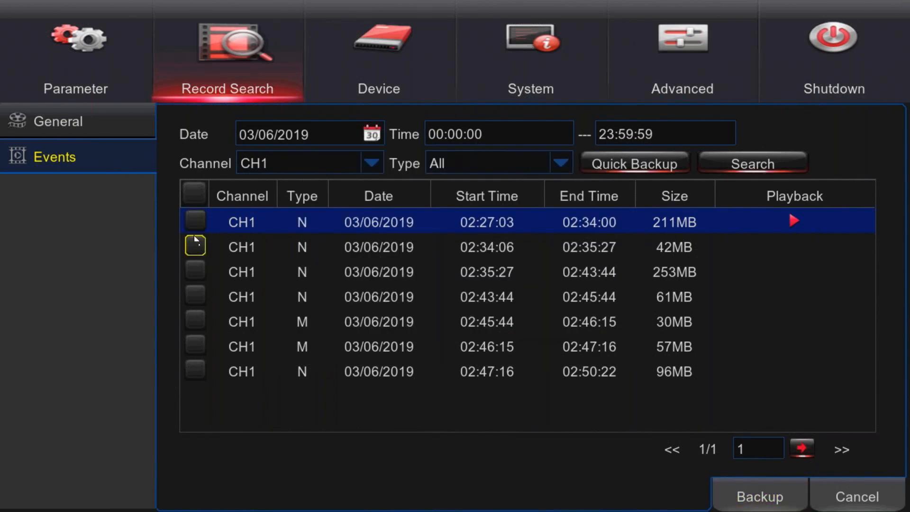
- Select all the recordings in the event list
click(194, 194)
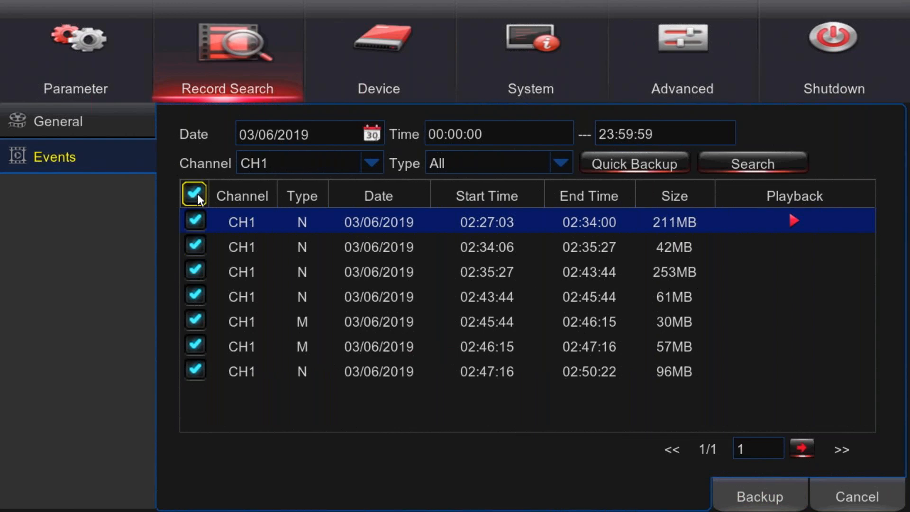
- Open the backup for all selected recordings, try the AVI and mp4 backup types, cancel it, and clear the selection
click(761, 498)
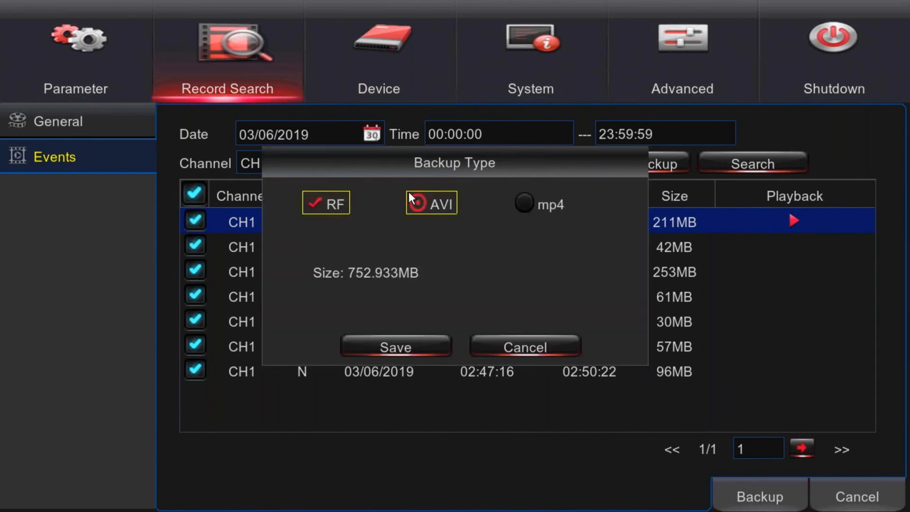
click(432, 201)
click(528, 205)
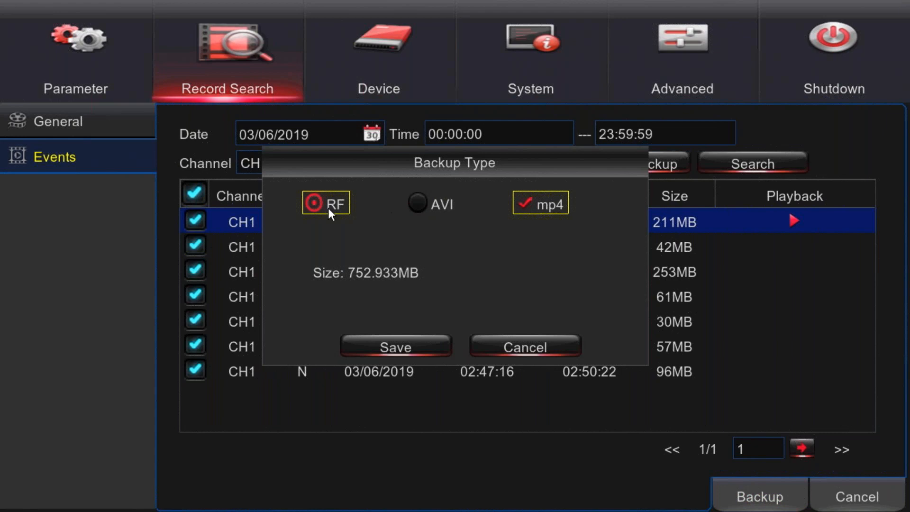
click(416, 208)
click(542, 205)
click(422, 208)
click(523, 349)
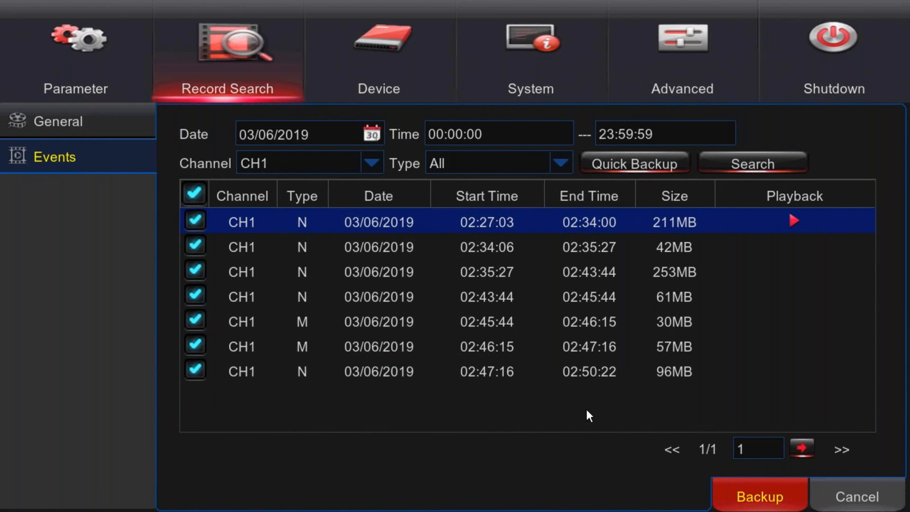
click(195, 197)
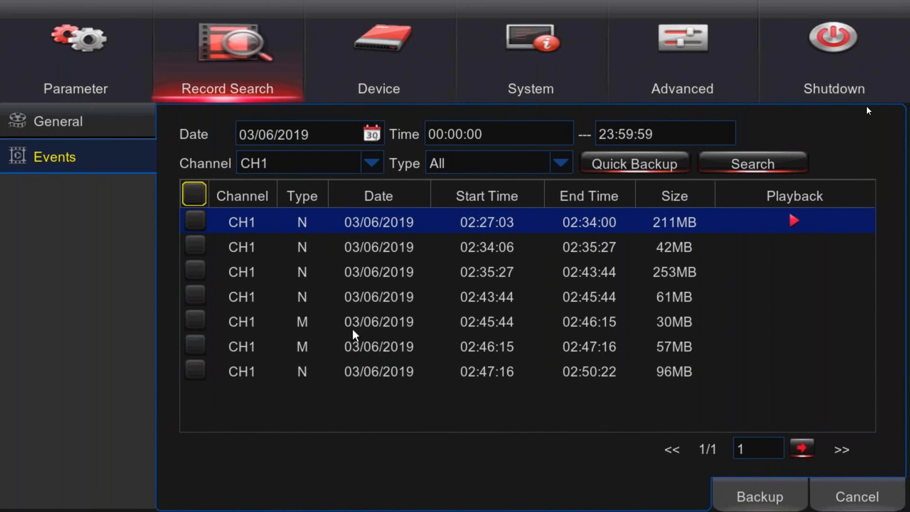
- Open Quick Backup for CH1's recordings, choose the AVI backup type, and cancel the backup
click(654, 170)
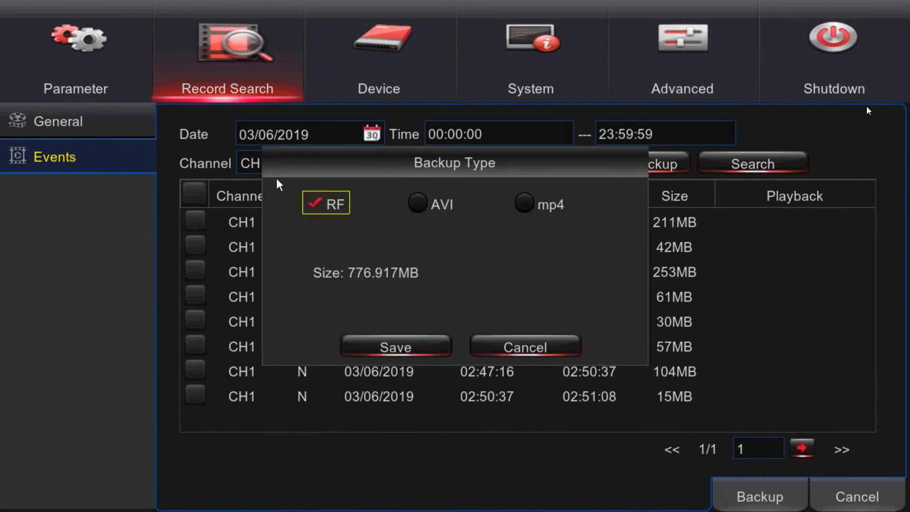
click(417, 204)
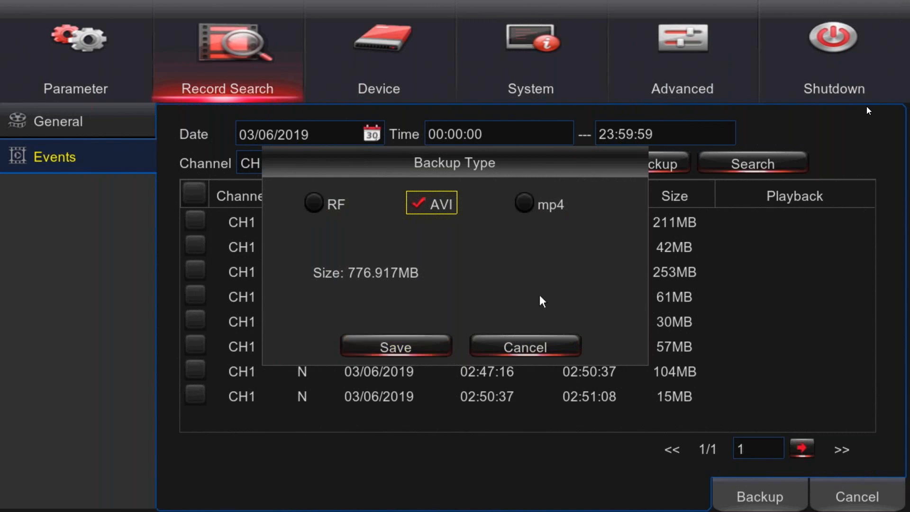
click(526, 349)
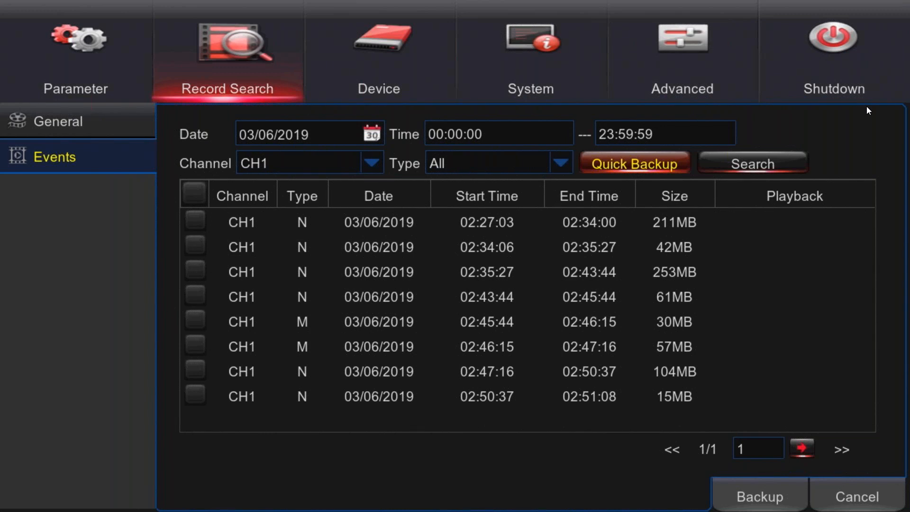
- Exit to the live view, reopen the main menu, and revisit the General and Events pages of Record Search
right_click(867, 107)
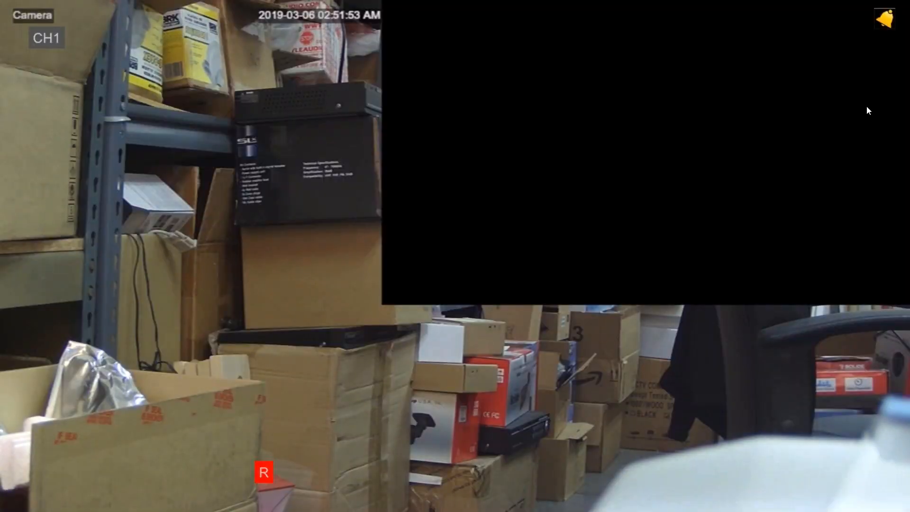
right_click(351, 172)
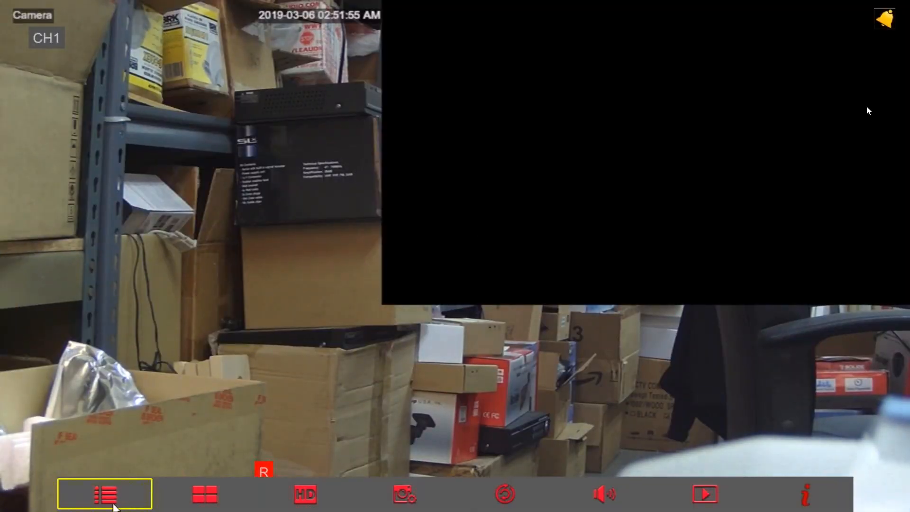
click(114, 506)
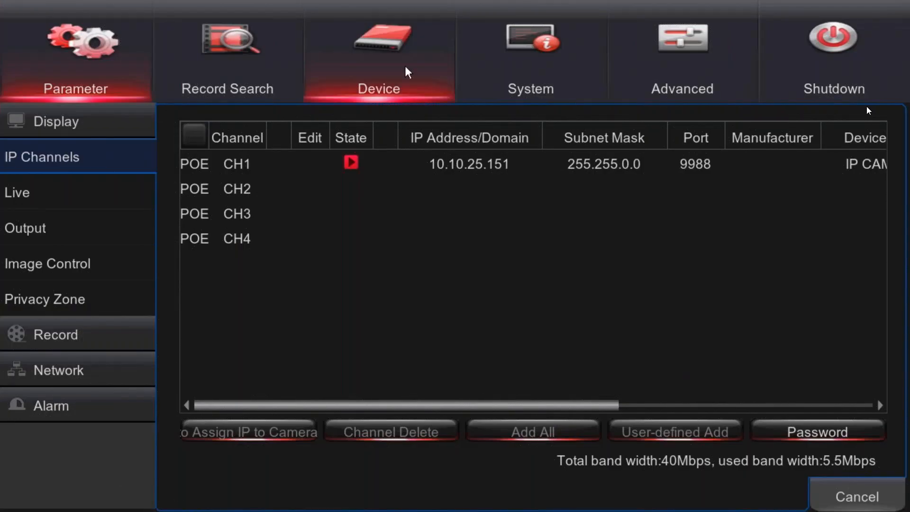
click(417, 62)
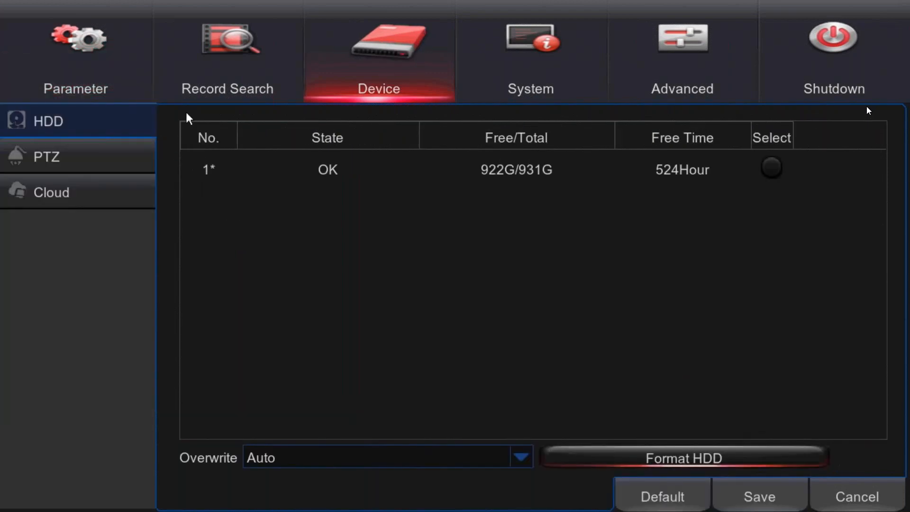
click(230, 101)
click(114, 165)
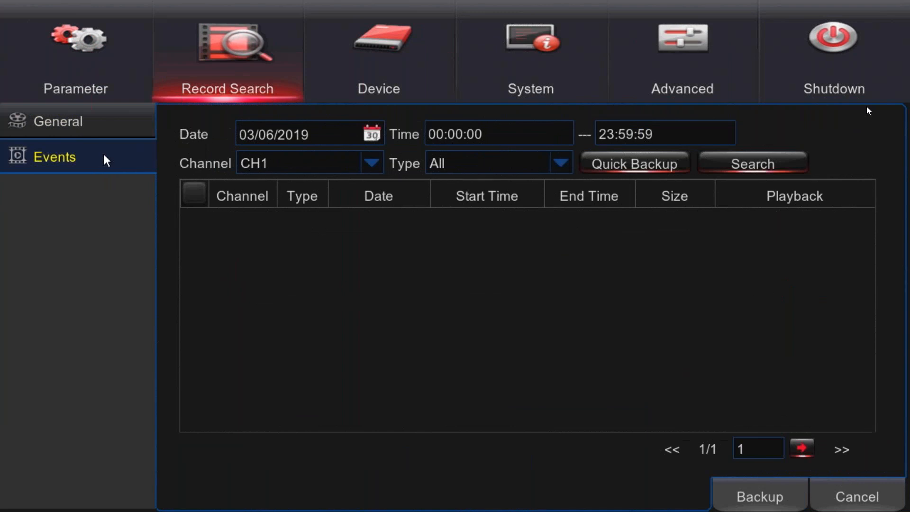
click(101, 129)
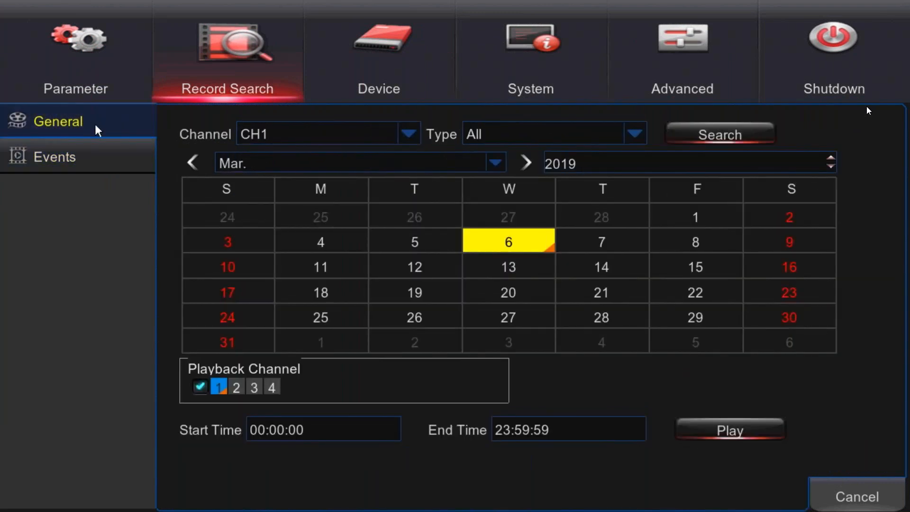
click(83, 156)
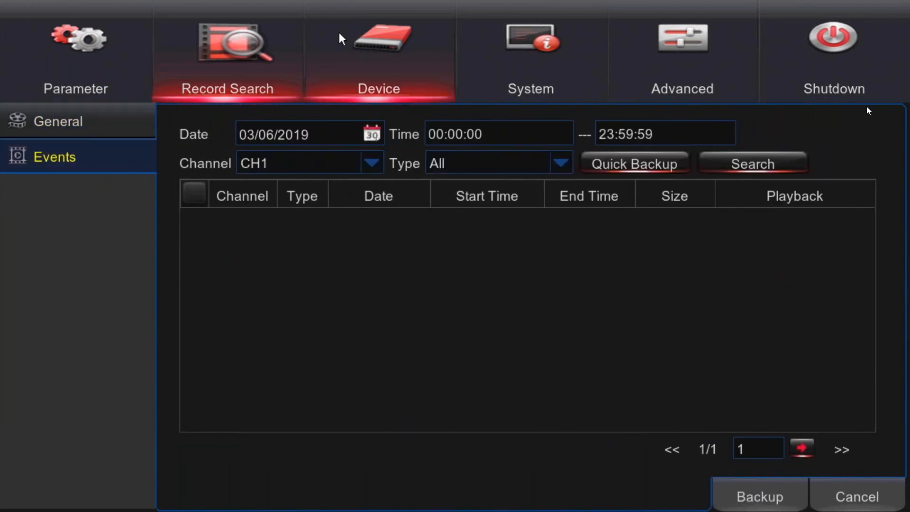
- Select hard drive 1 in the Device HDD settings, start Format HDD, and cancel the formatting
click(414, 61)
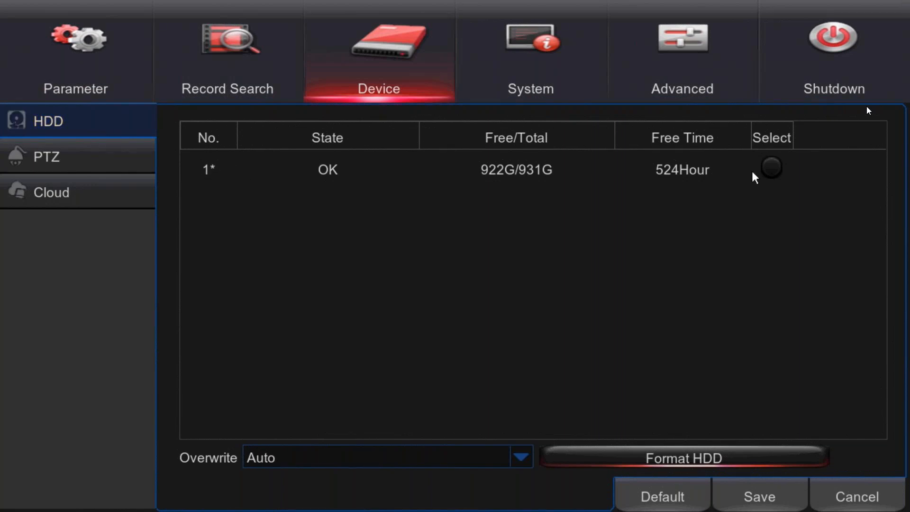
click(772, 177)
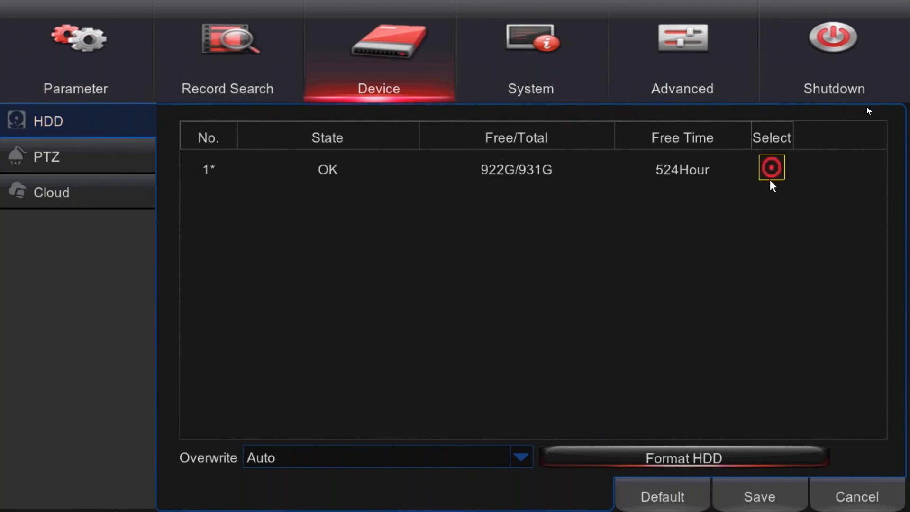
click(769, 178)
click(681, 462)
click(566, 313)
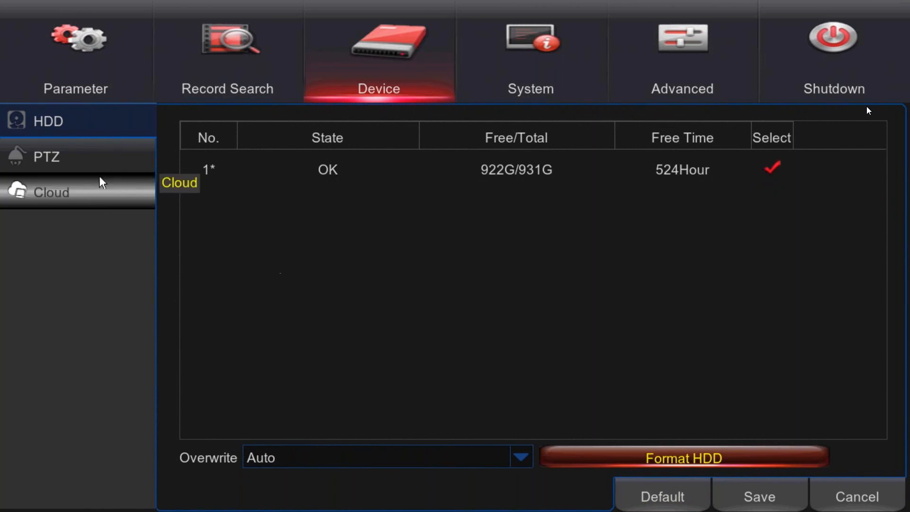
- Examine the Signal Type options for CH1 in the Device PTZ settings
click(98, 162)
click(319, 163)
click(319, 164)
click(319, 164)
click(319, 163)
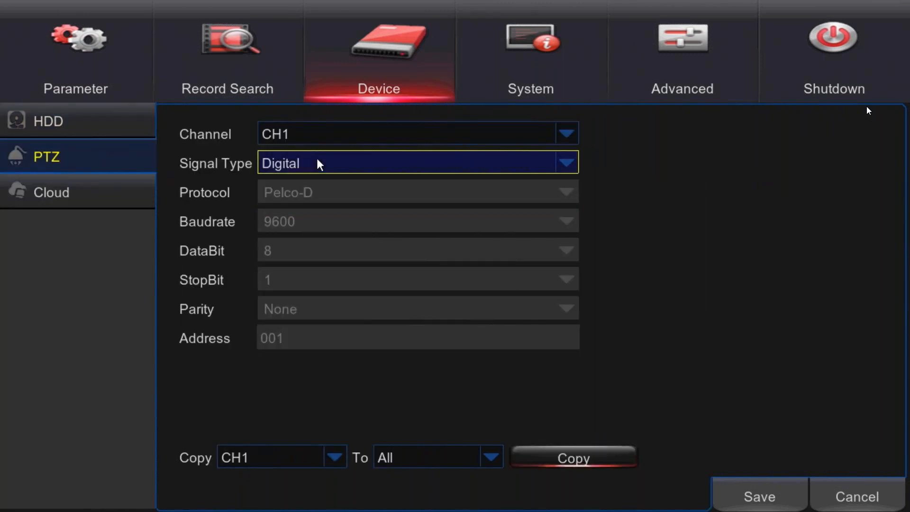
click(319, 164)
click(319, 164)
click(318, 164)
click(316, 173)
click(358, 166)
click(358, 167)
- Set Cloud Storage to Enable in the Device Cloud settings and exit to the live view without saving
click(112, 189)
click(311, 141)
click(336, 178)
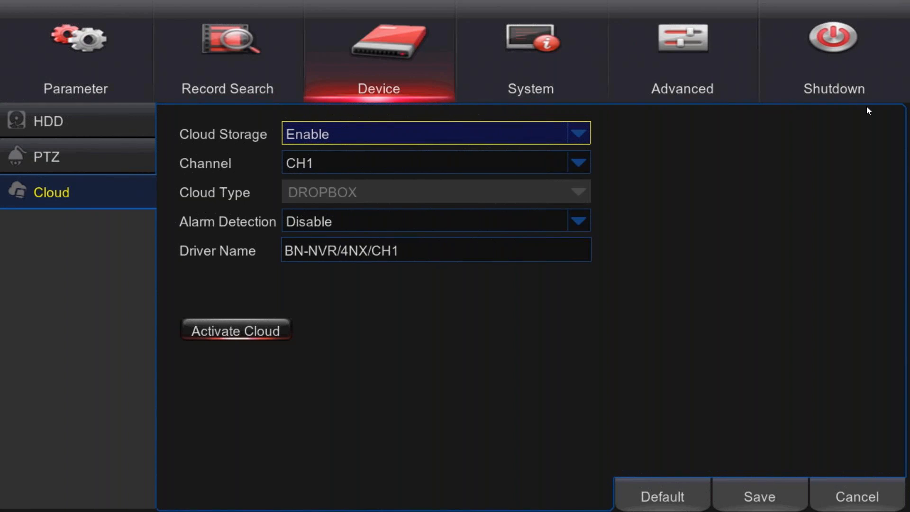
right_click(867, 107)
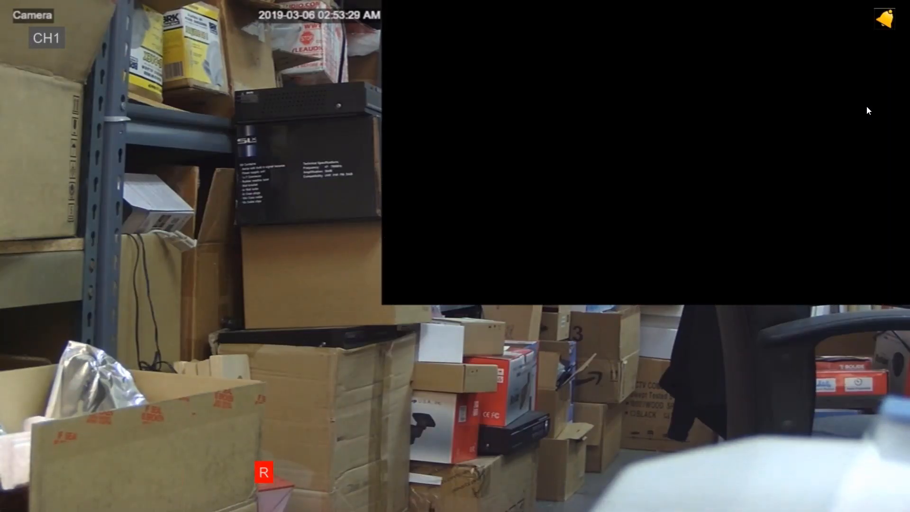
- Reopen the main menu, go to the System general settings, and examine the Time Format options
mouse_move(42, 495)
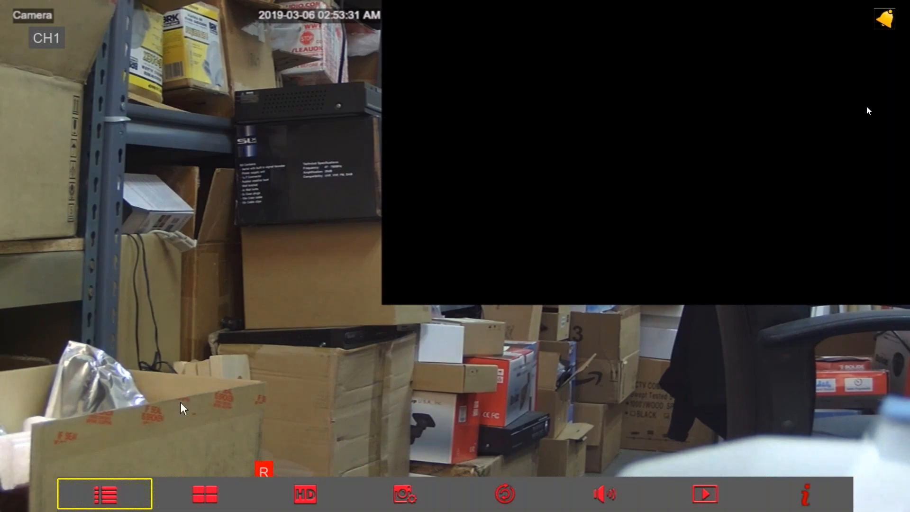
click(104, 494)
click(434, 72)
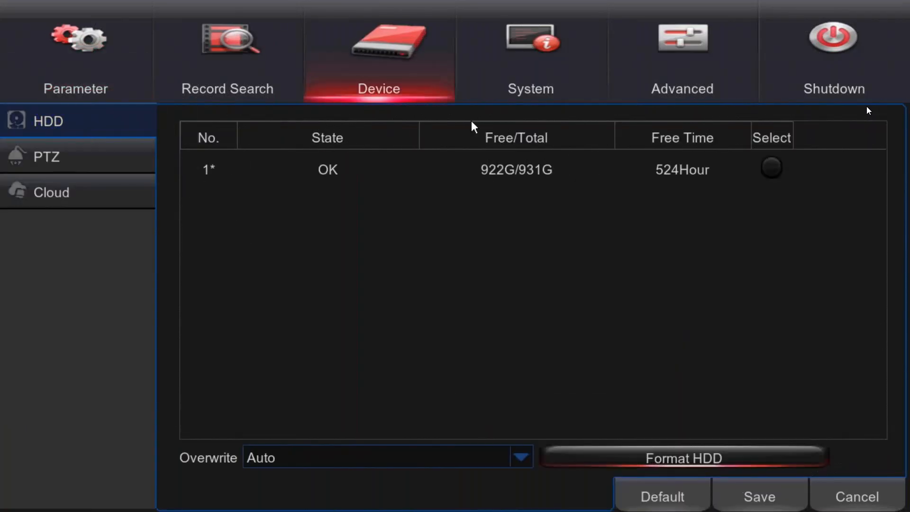
click(497, 56)
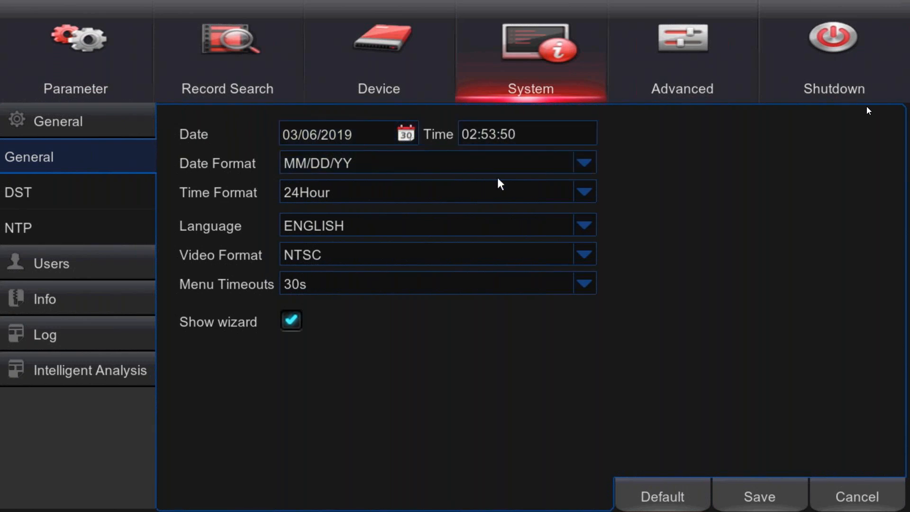
click(466, 200)
click(468, 205)
click(465, 203)
click(465, 204)
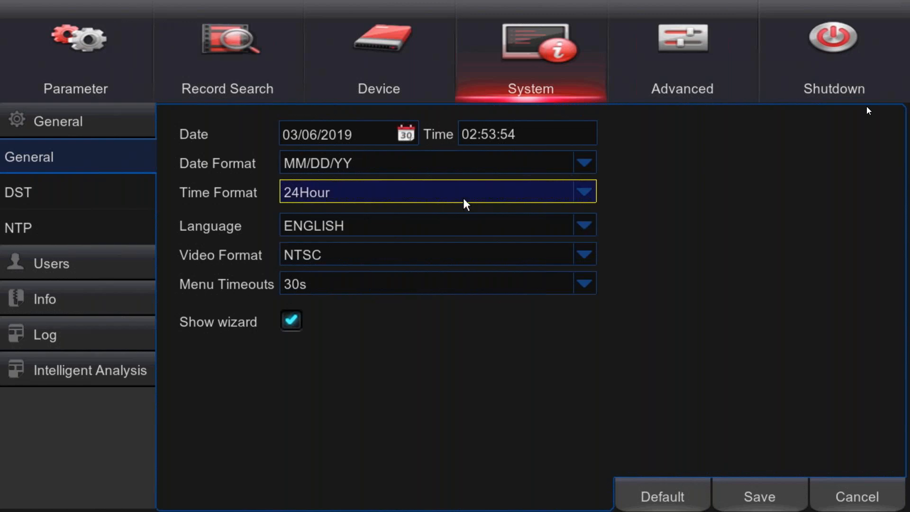
- Examine the Language and Video Format options in the System general settings
click(350, 230)
click(350, 230)
click(350, 230)
click(350, 230)
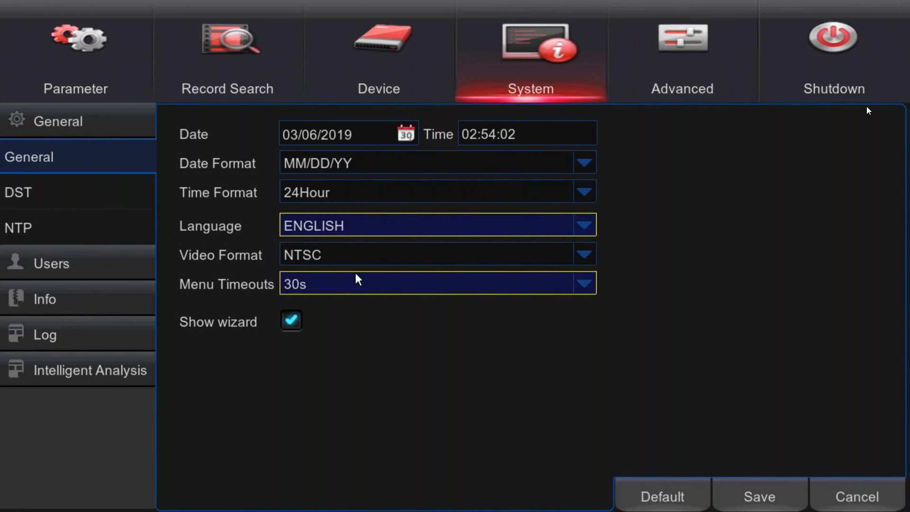
click(352, 258)
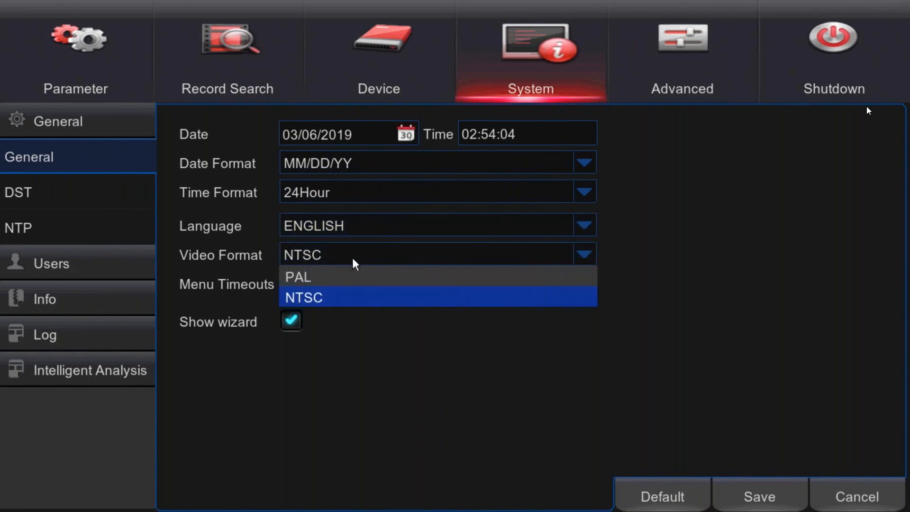
click(352, 258)
click(394, 226)
click(392, 246)
click(394, 256)
click(355, 294)
click(362, 226)
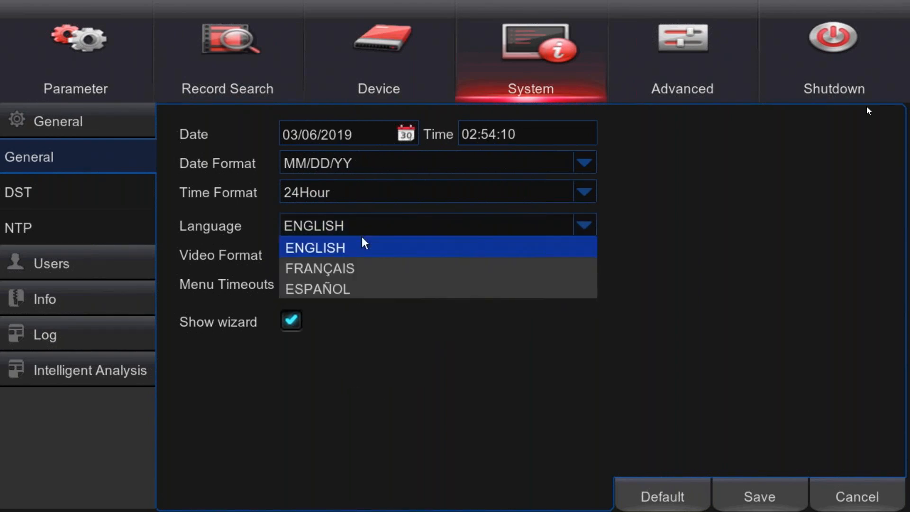
click(360, 332)
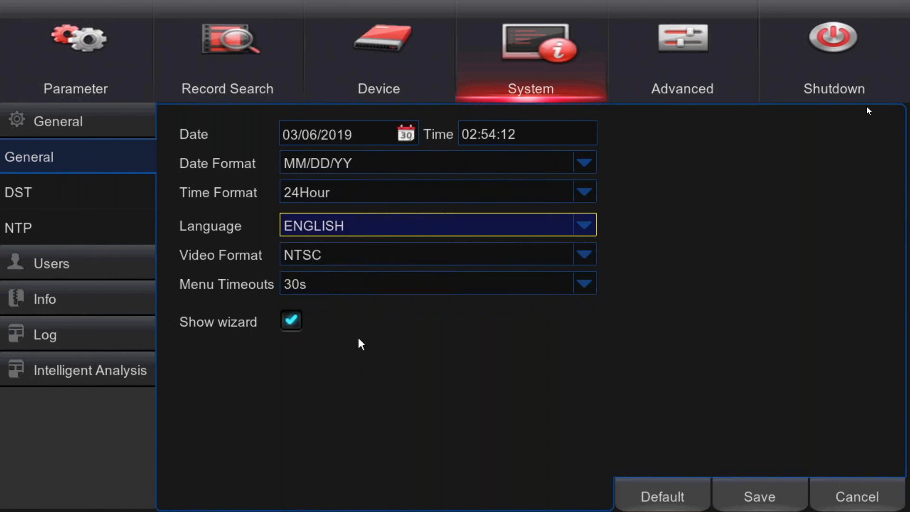
- View the Menu Timeouts options, keep 30s, and exit to the live view
click(363, 295)
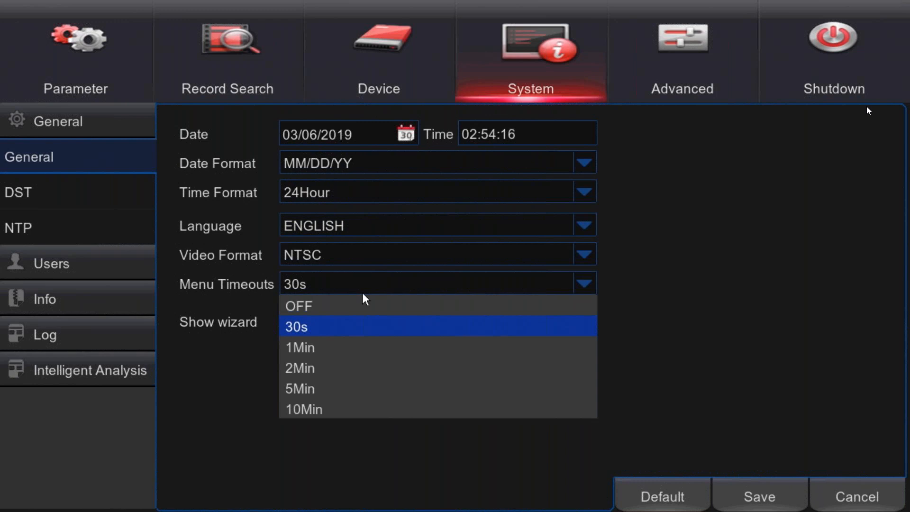
click(307, 334)
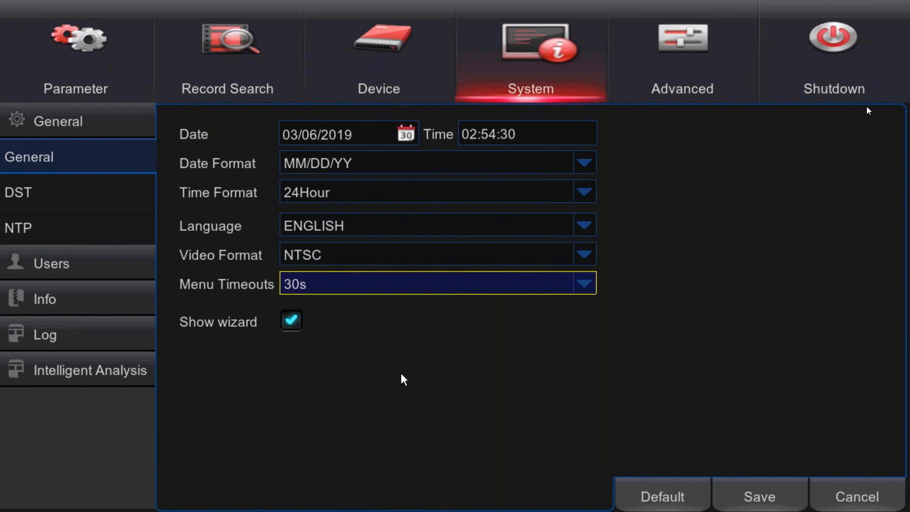
right_click(454, 389)
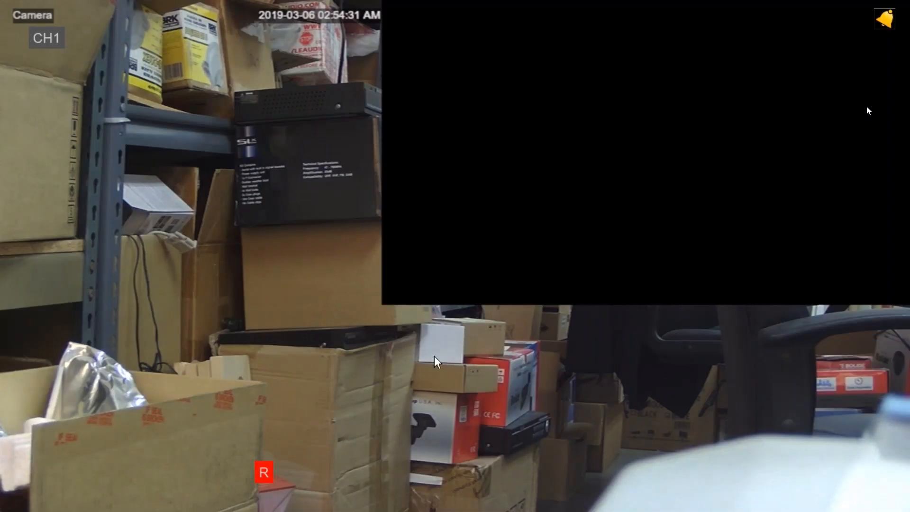
- Return to the System general settings, view the Menu Timeouts choices again, and close the list without changing it
click(101, 491)
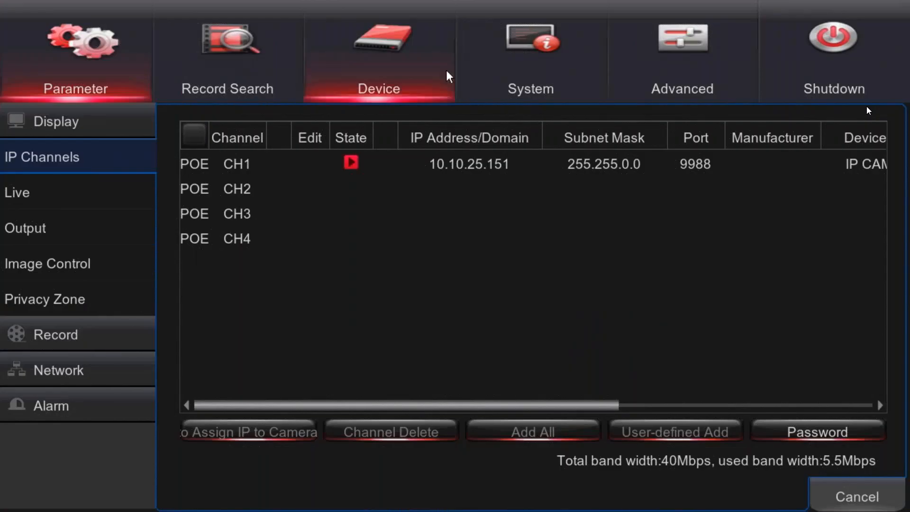
click(467, 95)
click(327, 285)
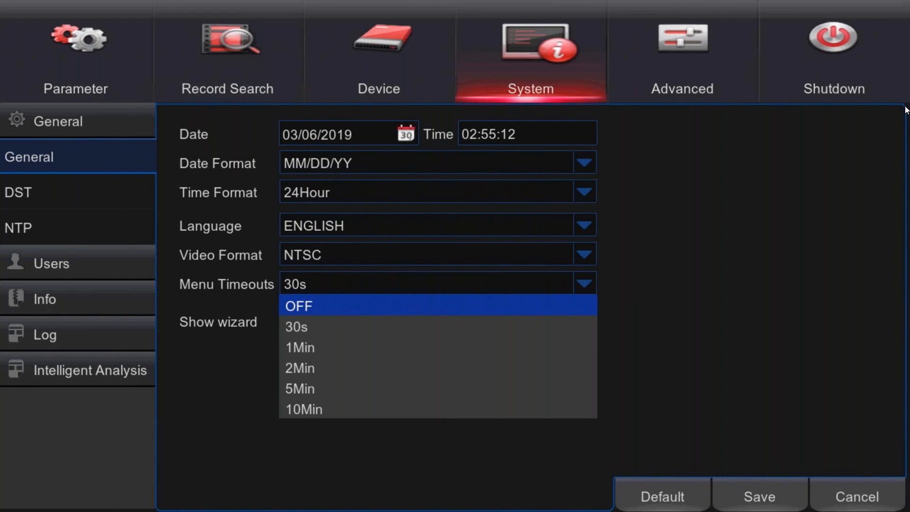
click(668, 323)
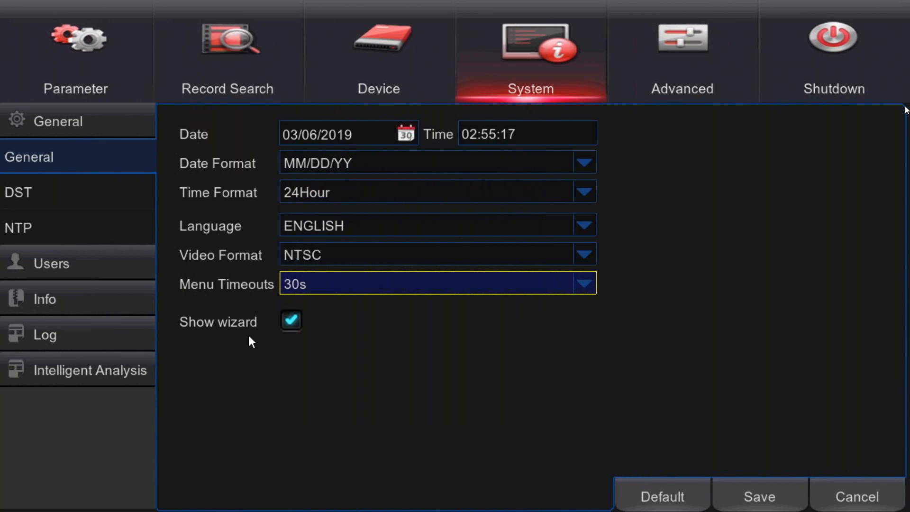
- View the DST settings and the NTP server and time zone settings
click(33, 194)
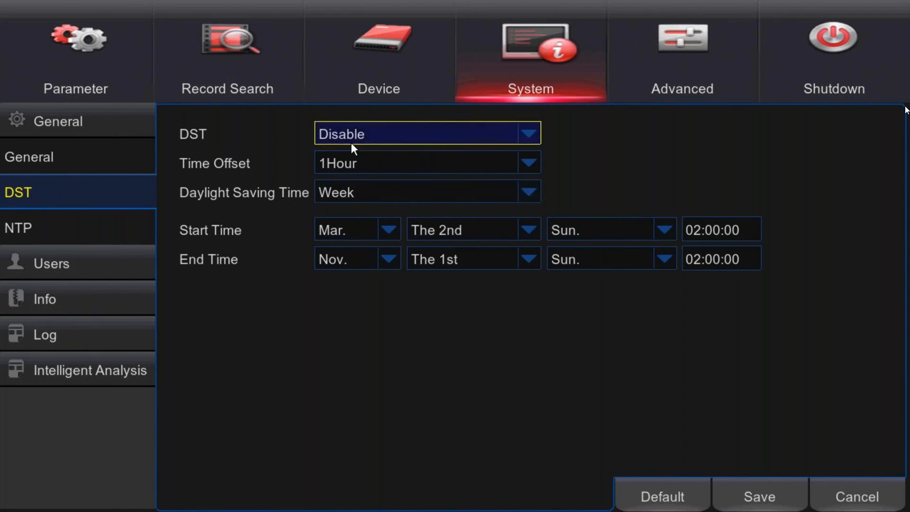
click(47, 231)
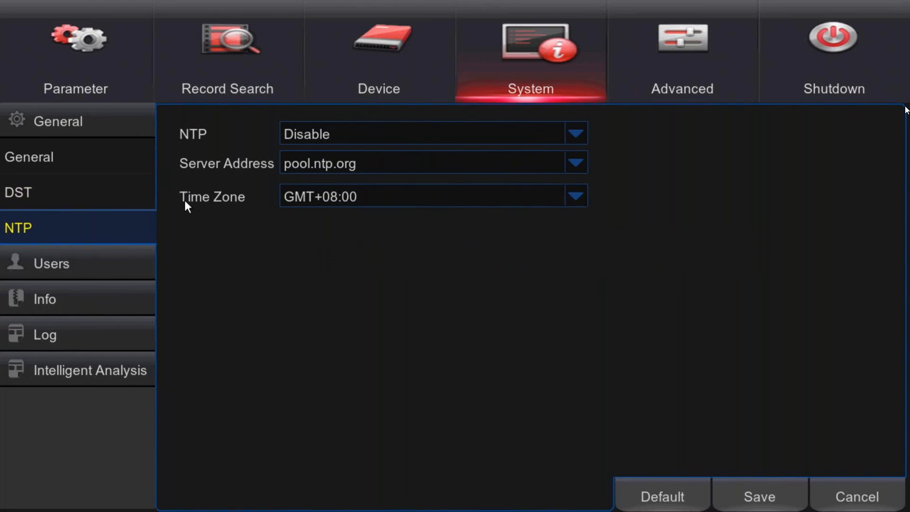
- Go to the user accounts, examine the permission options for user1, and close them without changes
click(88, 263)
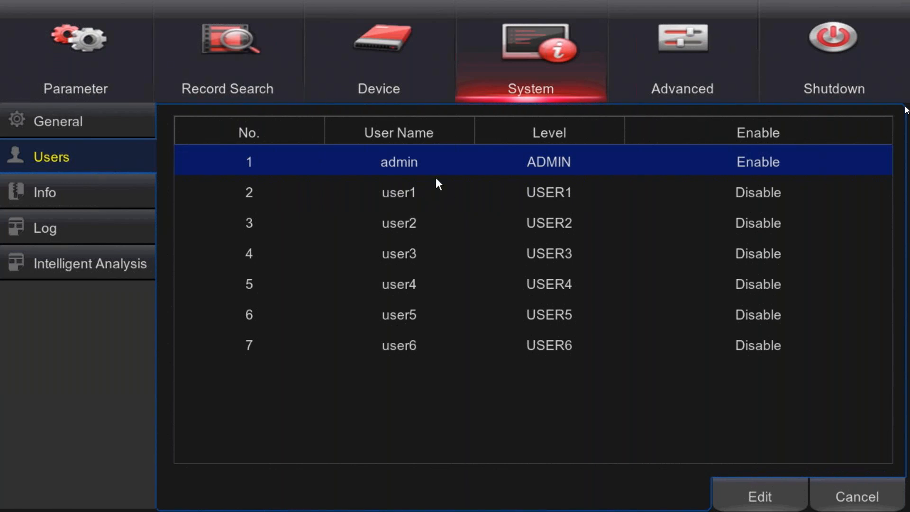
click(369, 197)
click(558, 171)
click(547, 190)
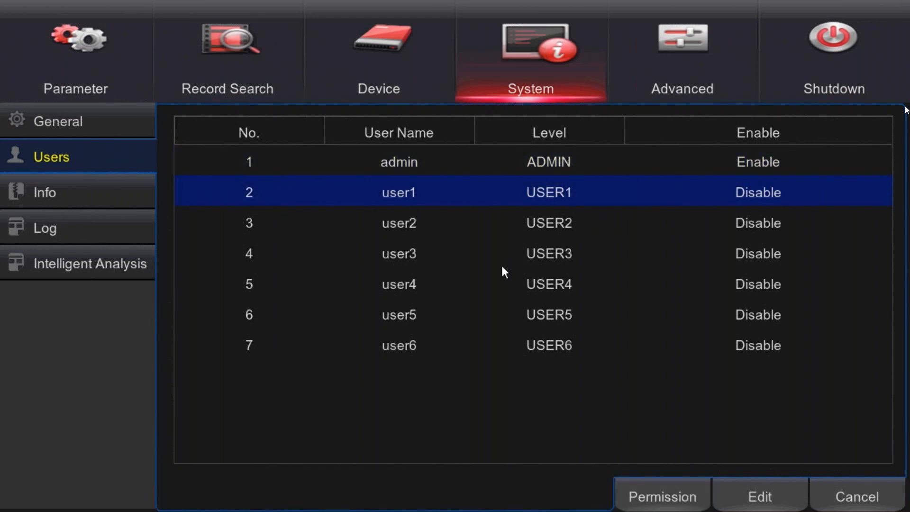
click(676, 498)
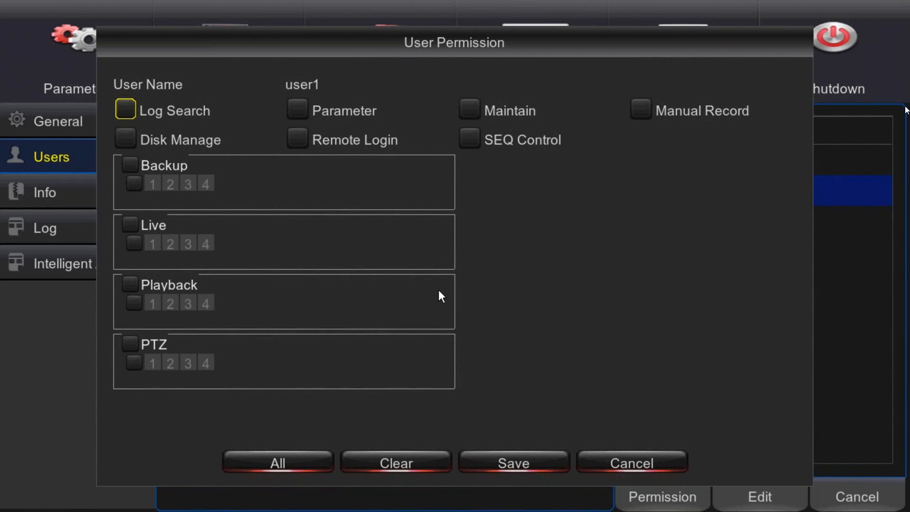
right_click(81, 201)
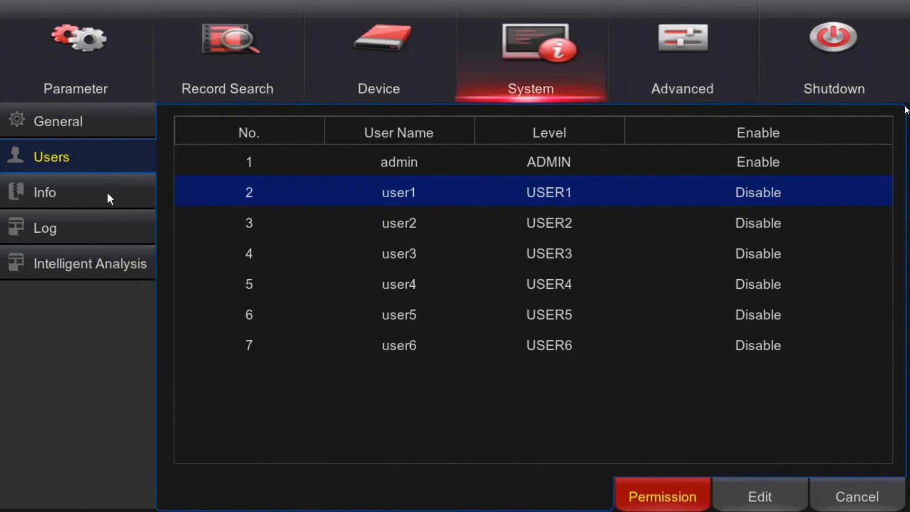
- Examine the device information, channel information and record information pages in the System settings
click(109, 194)
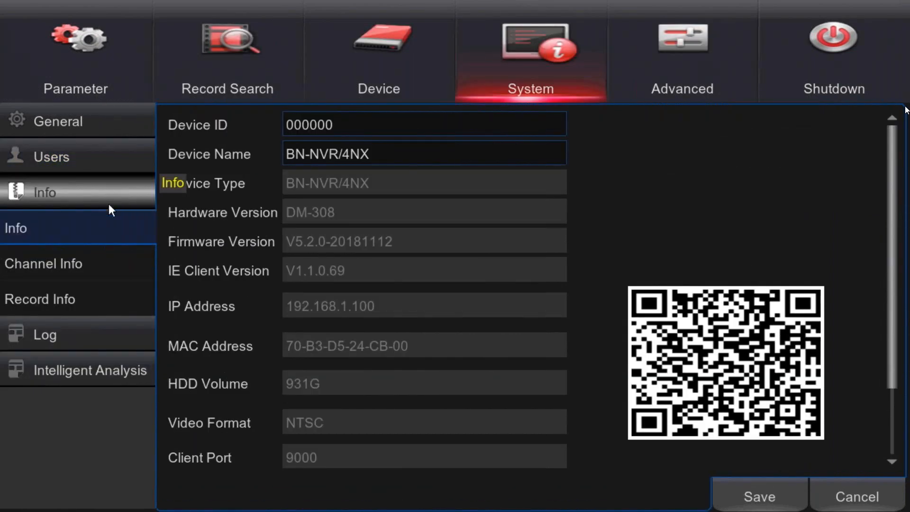
click(96, 257)
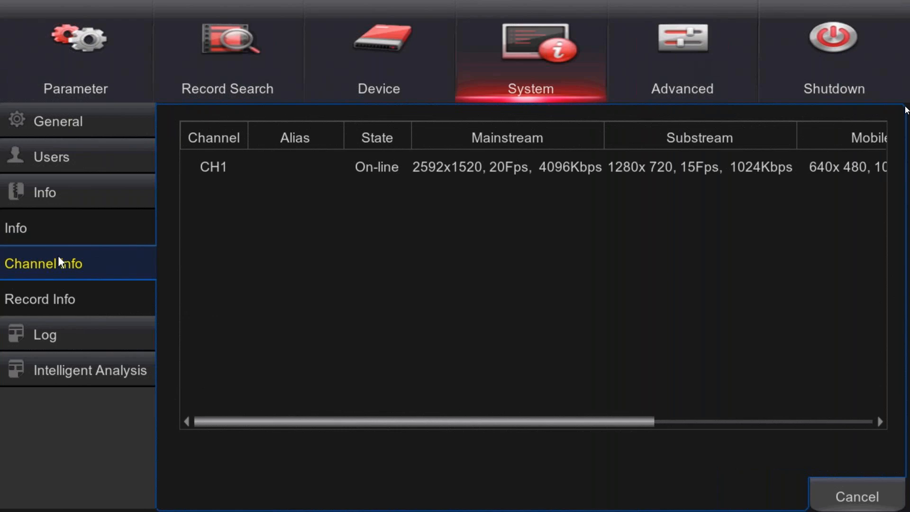
click(75, 291)
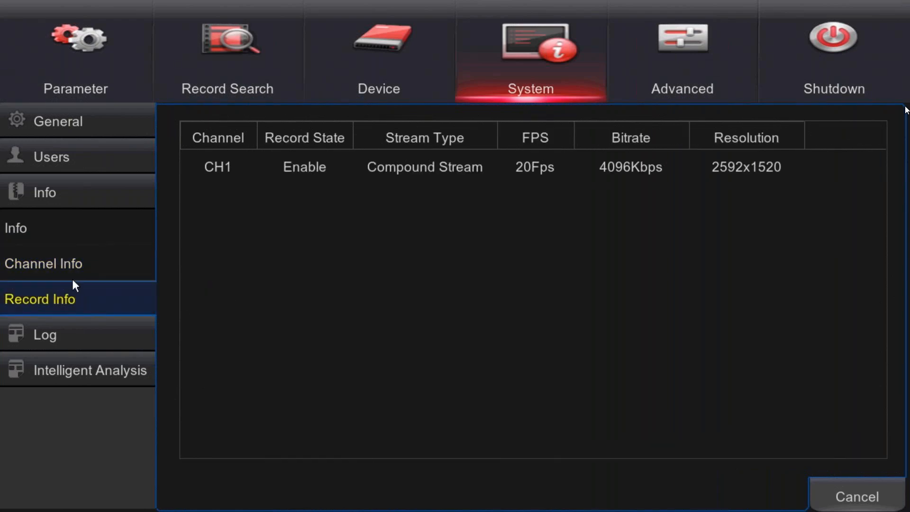
click(96, 192)
- Search the system log for 03/06/2019 with the log type All
click(84, 234)
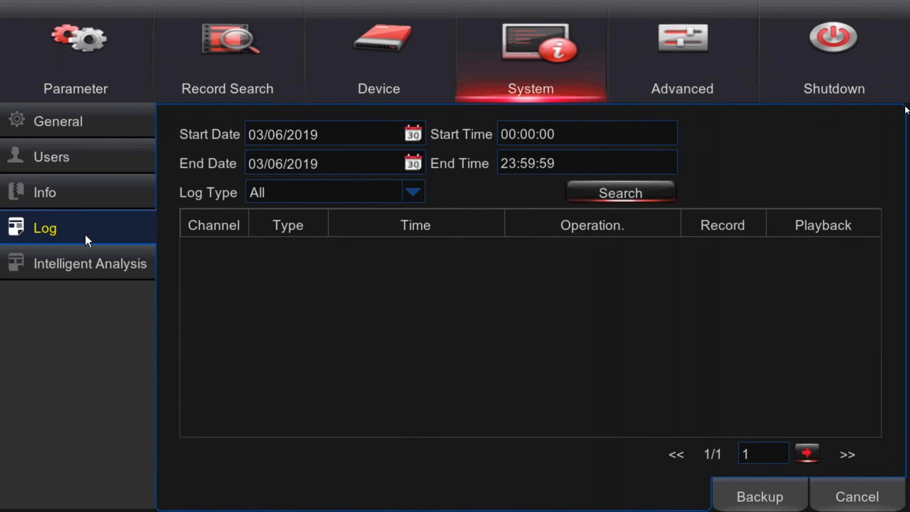
click(594, 194)
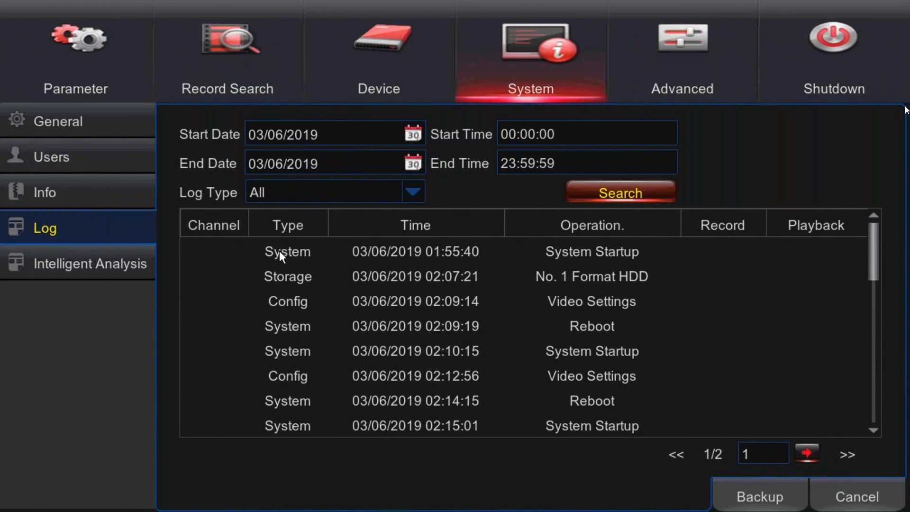
- View the Intelligent Analysis report options and the Advanced maintenance settings
click(104, 268)
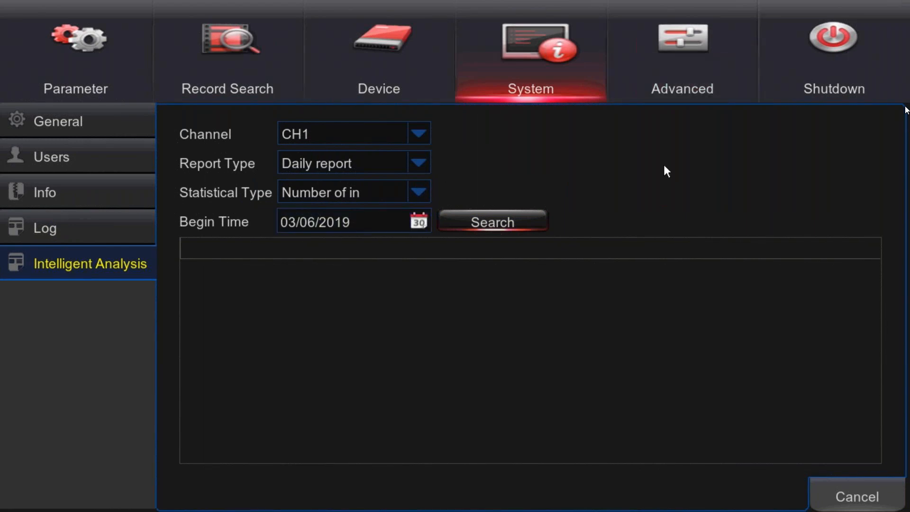
click(697, 59)
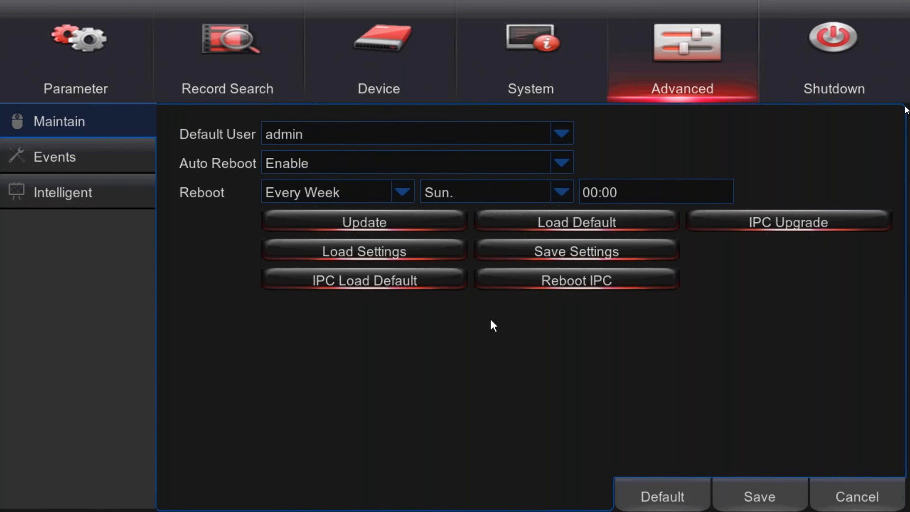
- Go to the Advanced event settings and view the options for the Disk Error and Video Loss event types
click(105, 165)
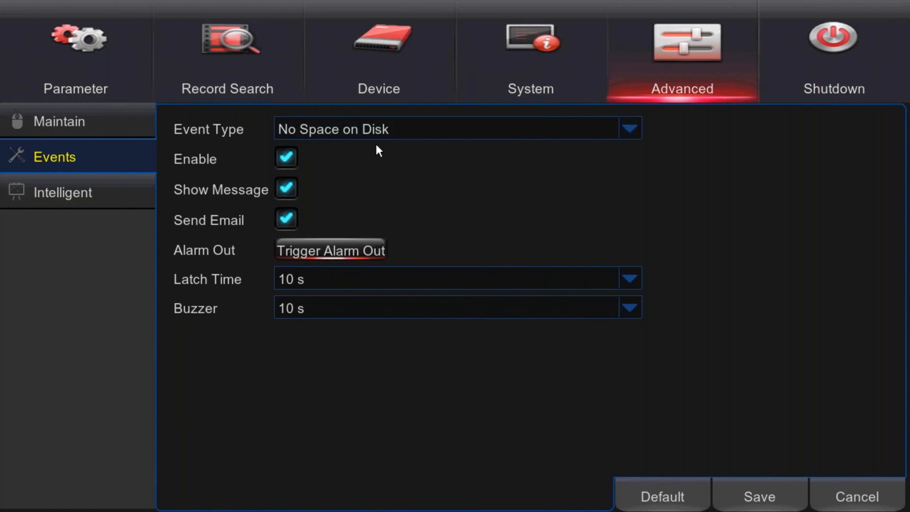
click(441, 129)
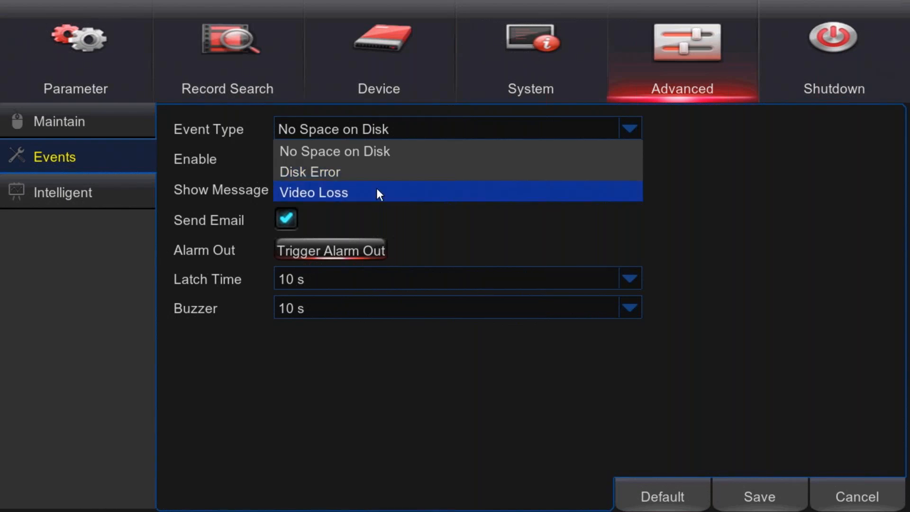
click(394, 170)
click(423, 128)
click(373, 170)
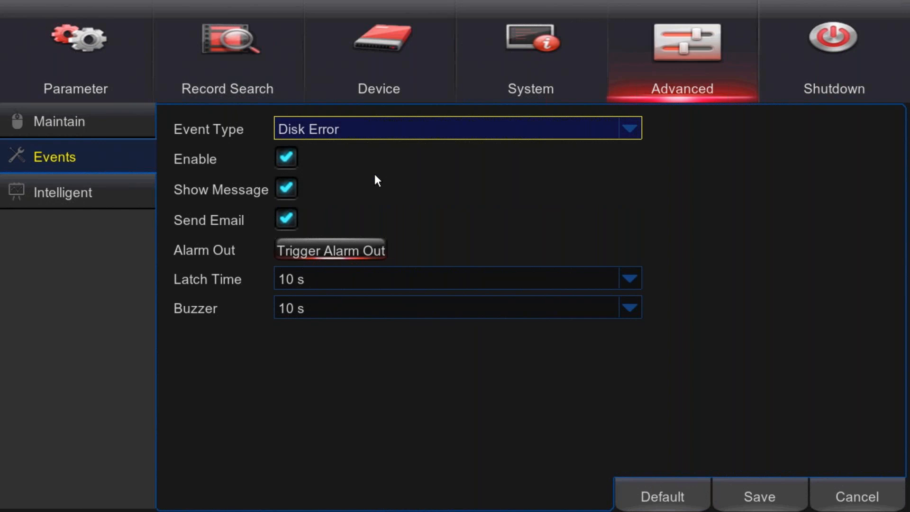
click(375, 132)
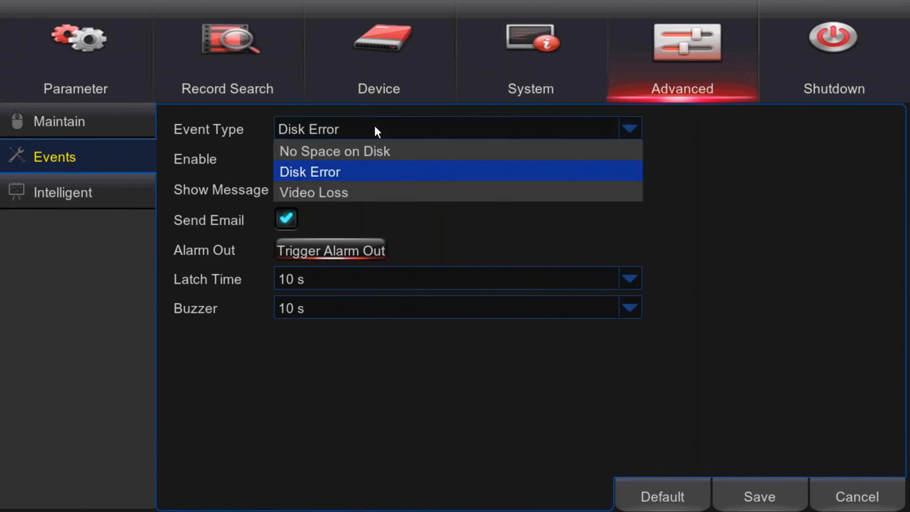
click(336, 193)
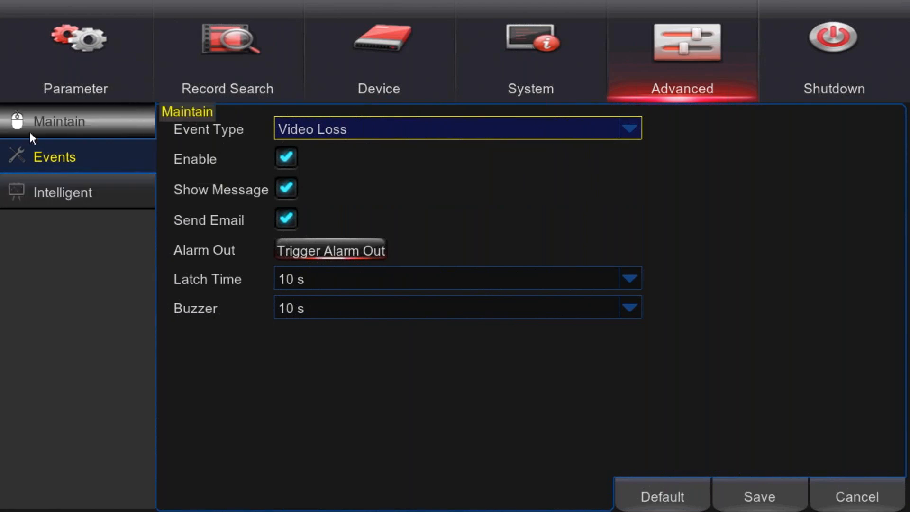
- View the Intelligent schedule, go to the PID settings, and enable PID on CH1
click(87, 201)
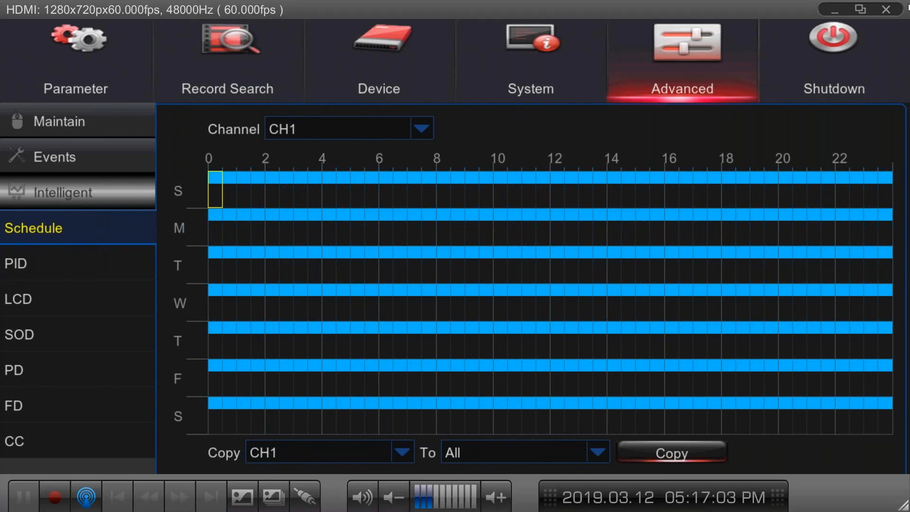
click(90, 270)
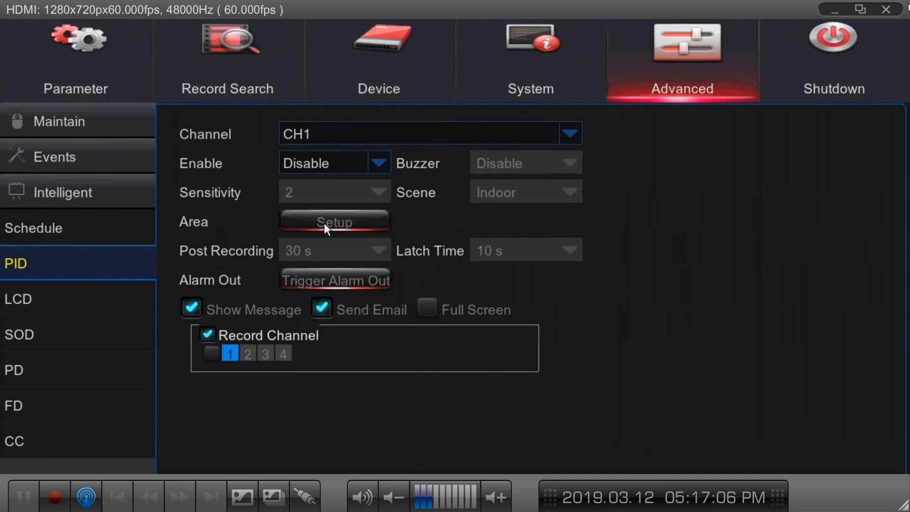
click(299, 164)
click(303, 185)
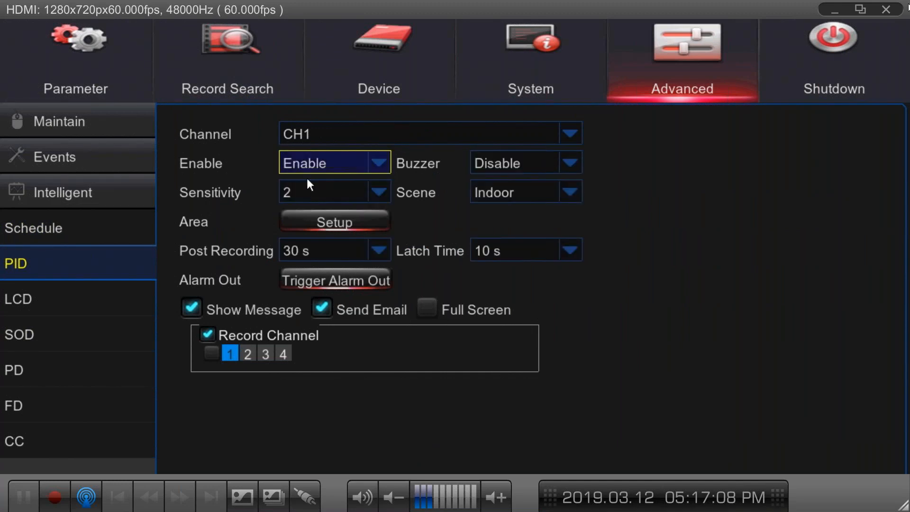
click(309, 163)
click(312, 203)
click(323, 166)
click(325, 177)
- Draw a four-sided PID area for rule 1 with type A->B over the shelving and boxes, save it, and return to the PID settings
click(321, 220)
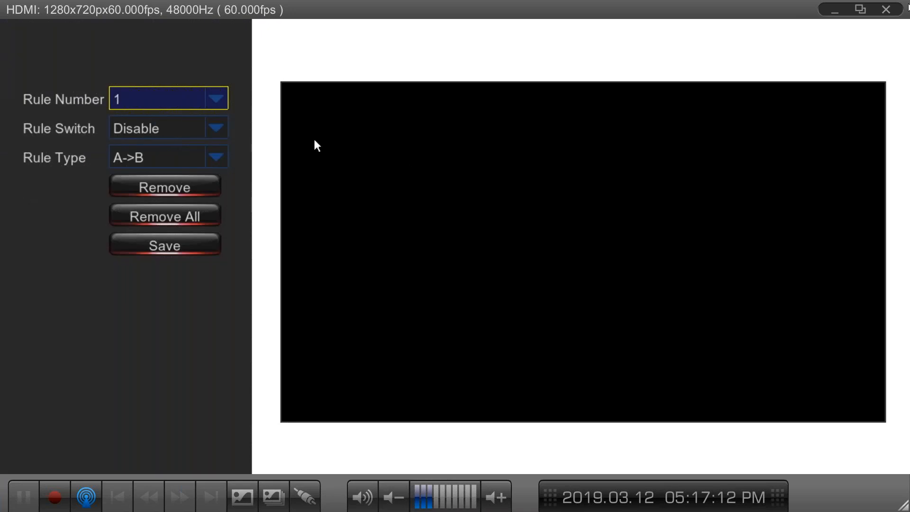
mouse_move(387, 130)
mouse_down()
mouse_move(546, 374)
mouse_move(668, 397)
mouse_move(575, 349)
mouse_up()
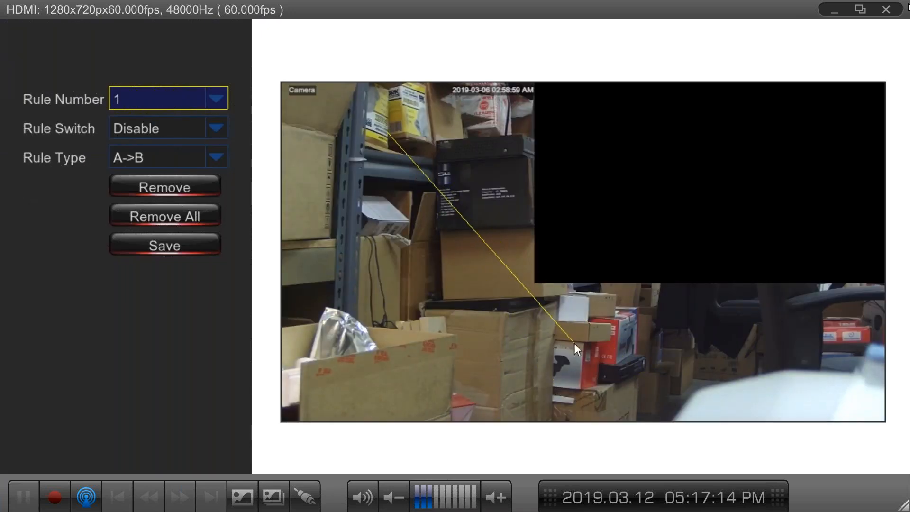
click(574, 342)
click(415, 399)
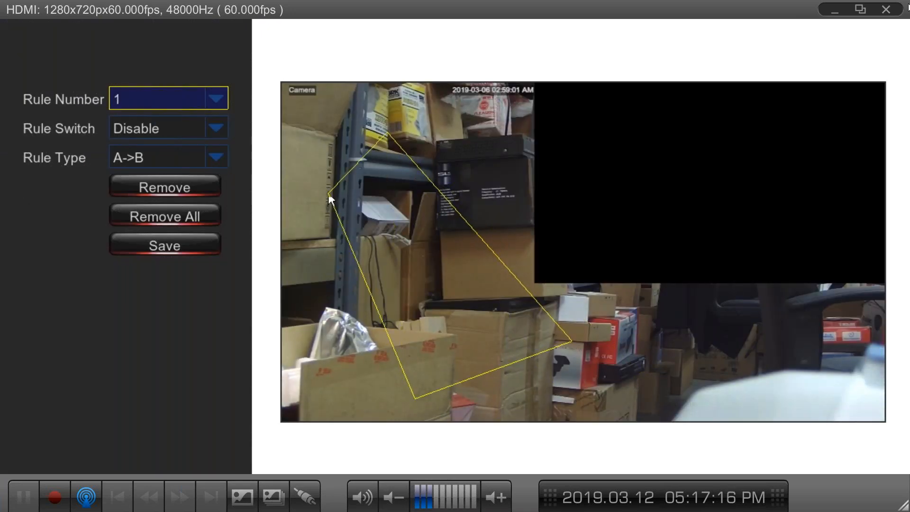
click(306, 185)
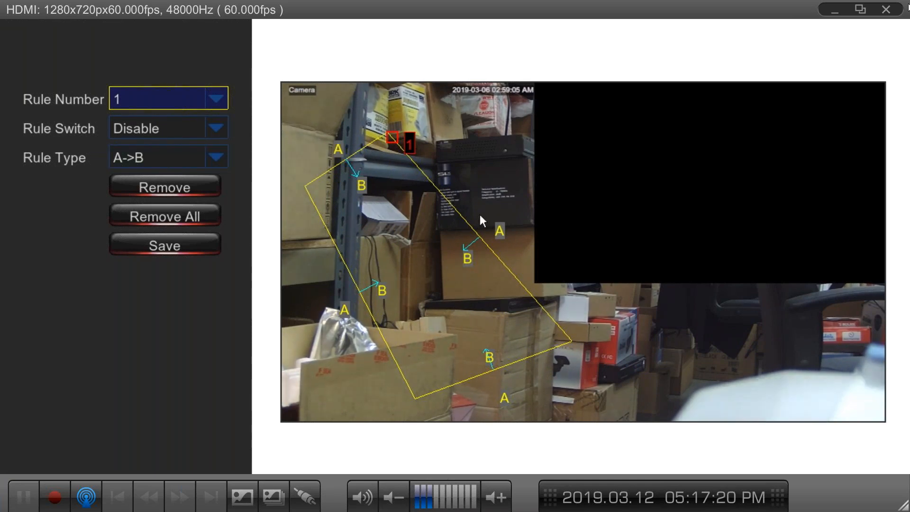
click(171, 248)
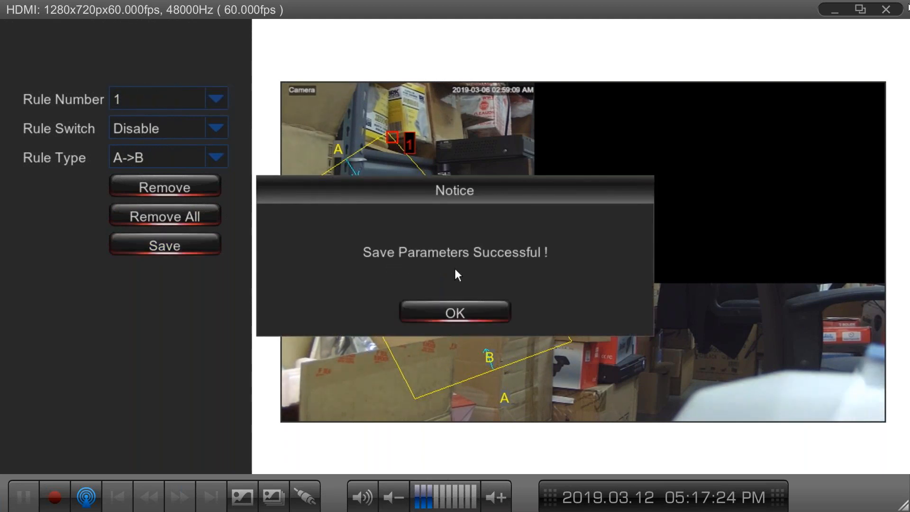
click(416, 318)
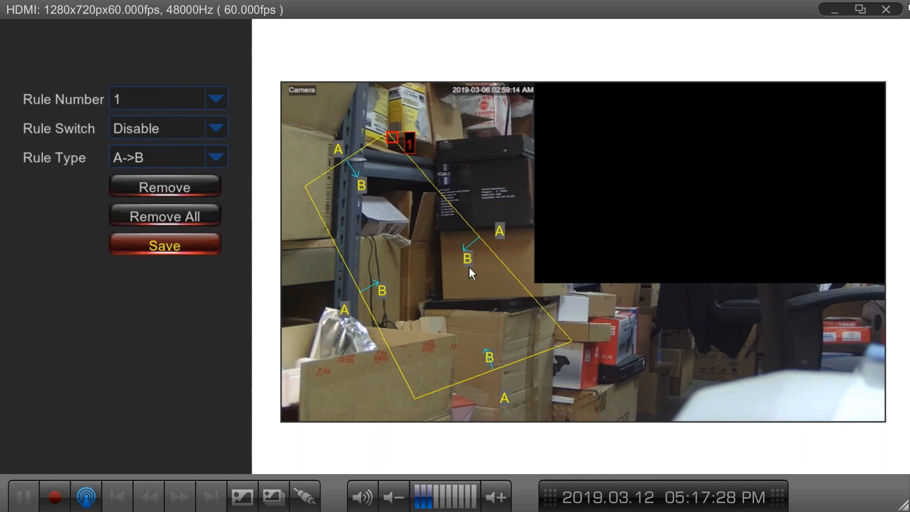
click(161, 241)
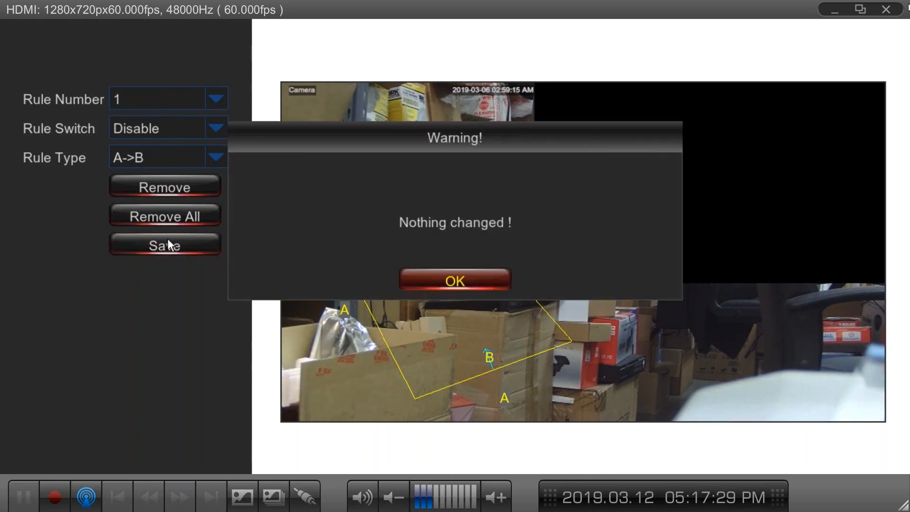
click(470, 285)
right_click(468, 280)
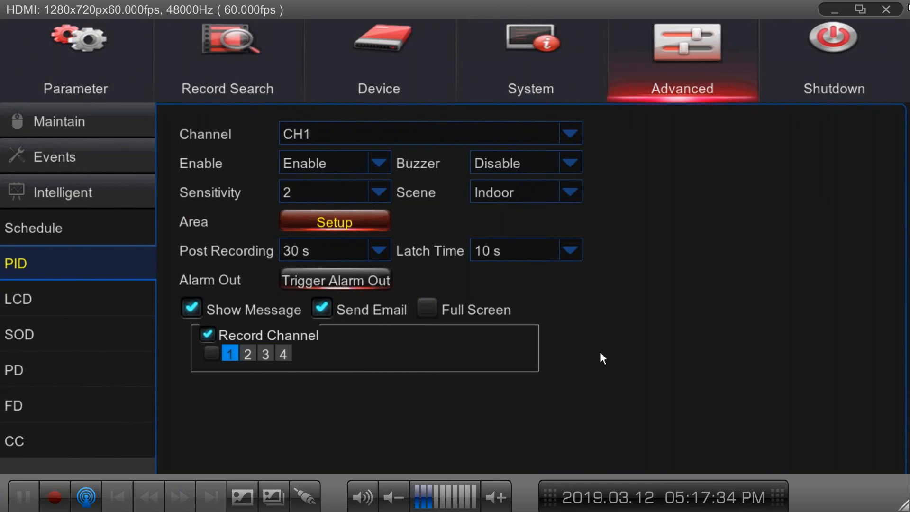
- Look briefly at the LCD settings, return to PID, and disable PID on CH1
click(56, 303)
click(58, 263)
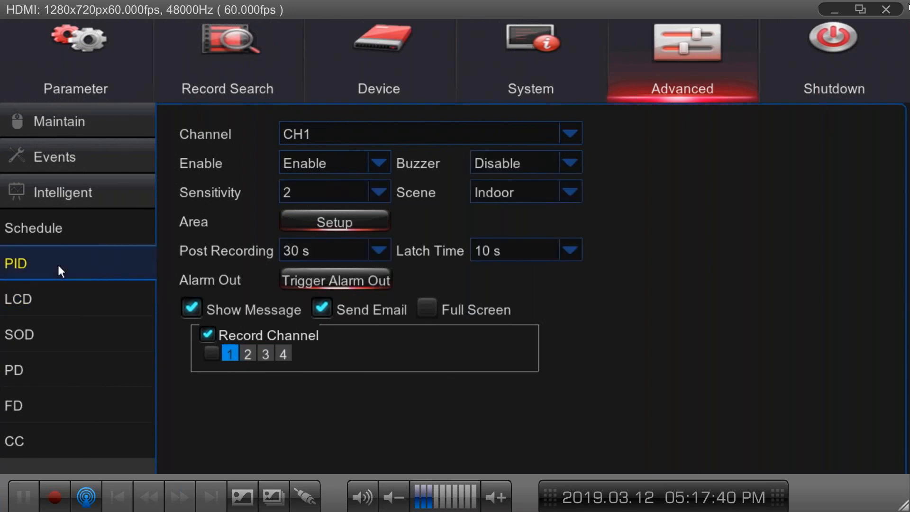
click(338, 161)
click(332, 206)
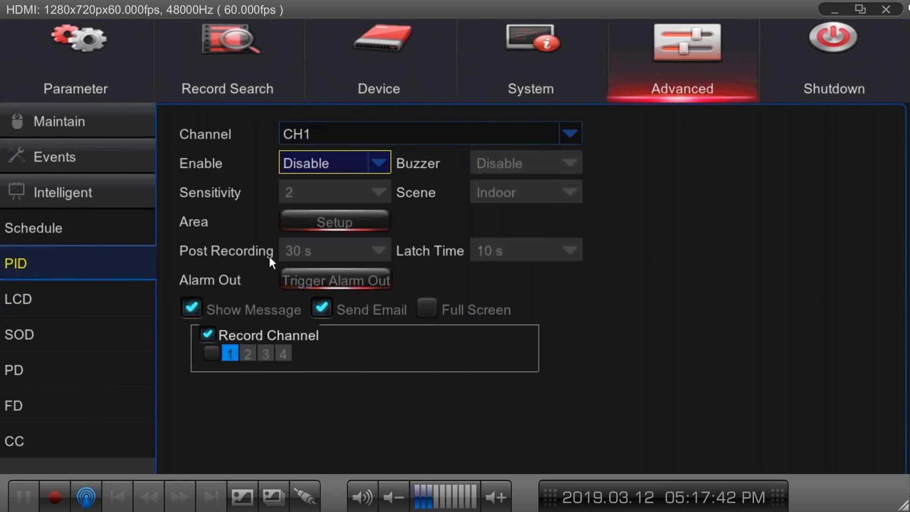
- Go to the LCD settings and enable LCD on CH1
click(100, 293)
click(337, 164)
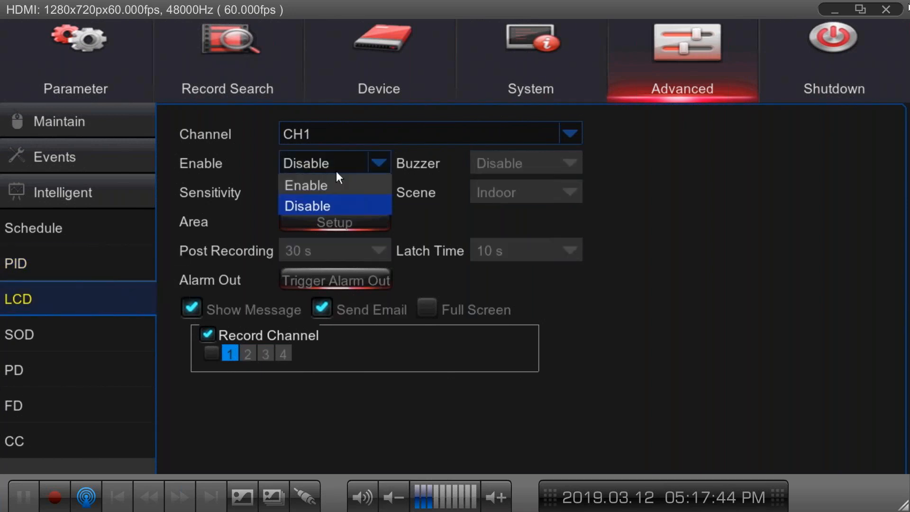
click(336, 186)
- Draw a diagonal LCD line for rule 1 with type A->B across the boxes, save it, and return to the LCD settings
click(333, 222)
mouse_move(378, 169)
mouse_down()
mouse_move(614, 317)
mouse_move(644, 378)
mouse_up()
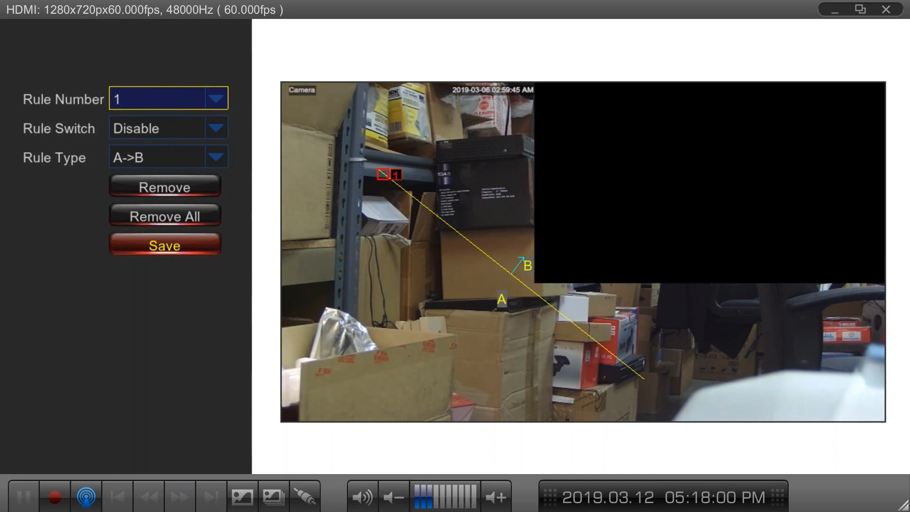
click(197, 245)
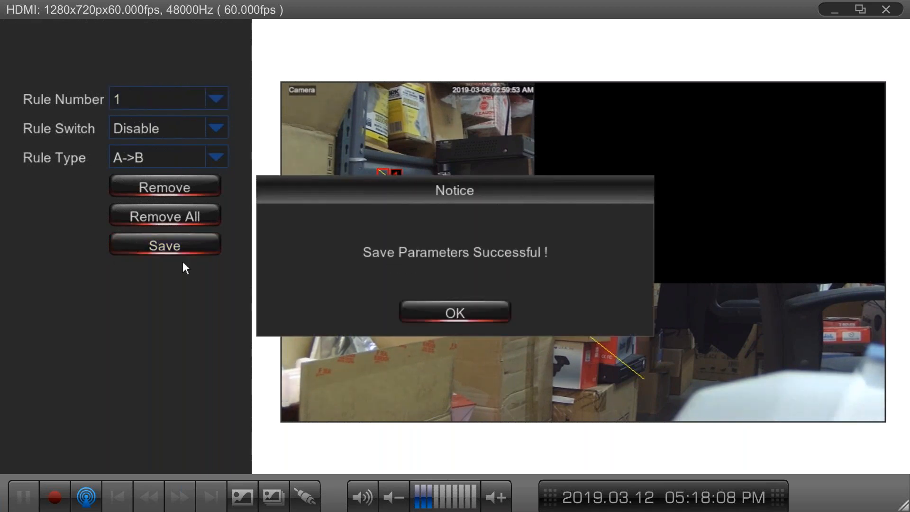
click(481, 316)
right_click(455, 316)
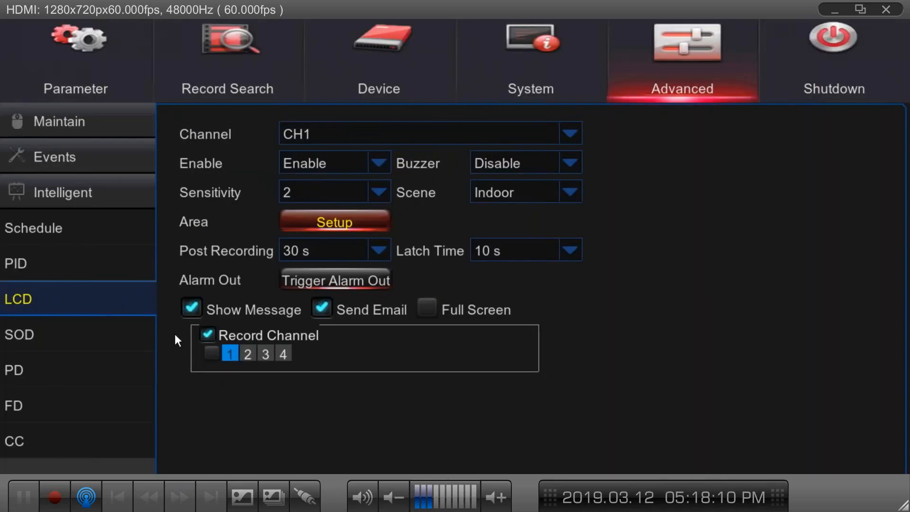
- Go to the SOD settings and enable SOD on CH1
click(36, 338)
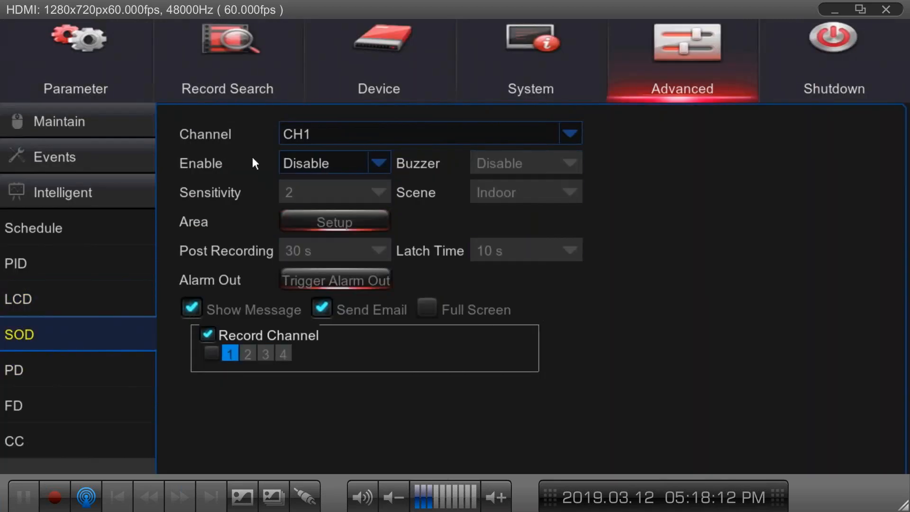
click(338, 161)
click(326, 185)
- Draw a four-sided SOD area for rule 1 with type Legacy over the boxes and return to the SOD settings
click(334, 223)
click(413, 216)
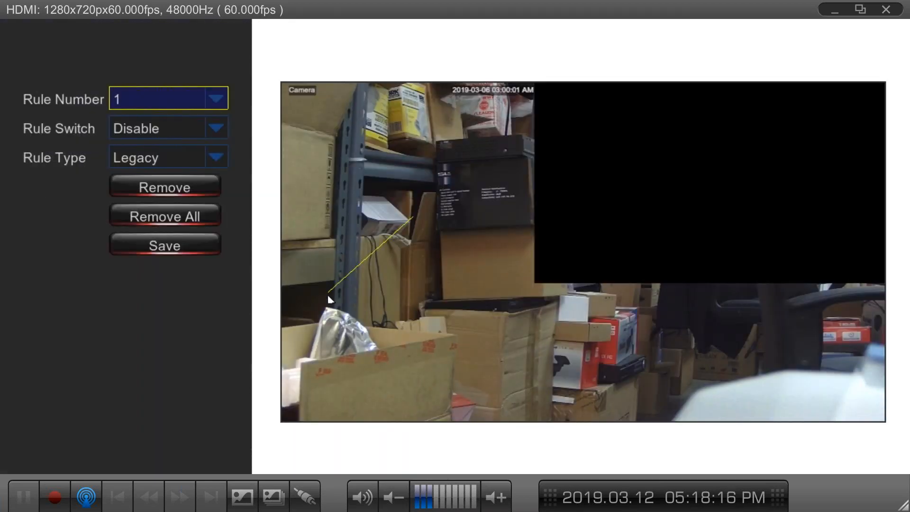
click(375, 343)
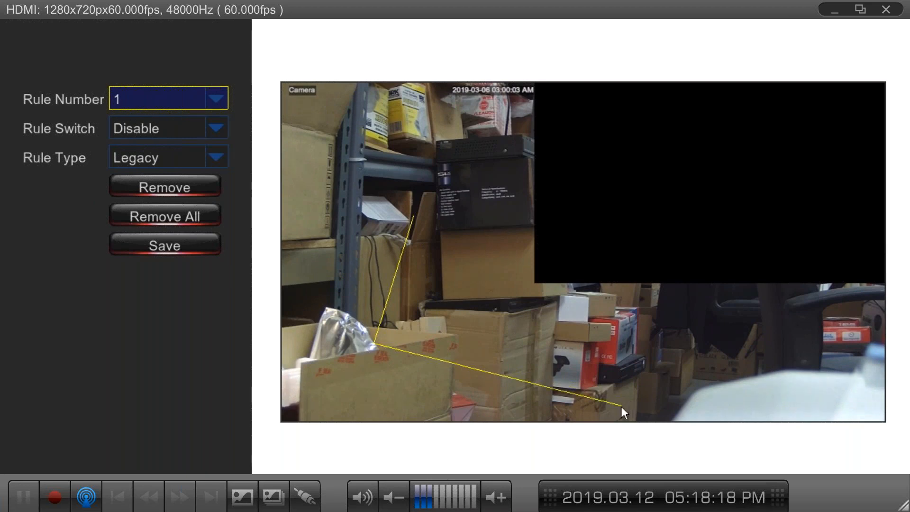
click(618, 407)
click(646, 295)
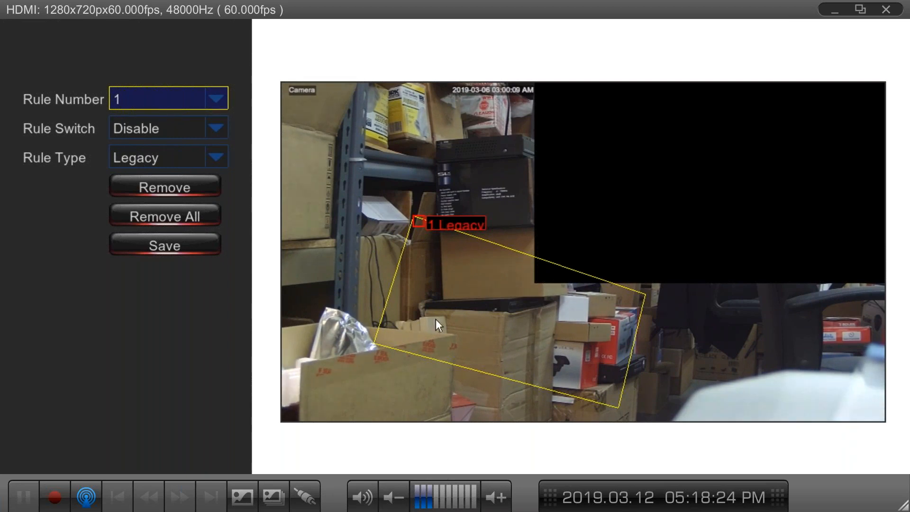
right_click(314, 300)
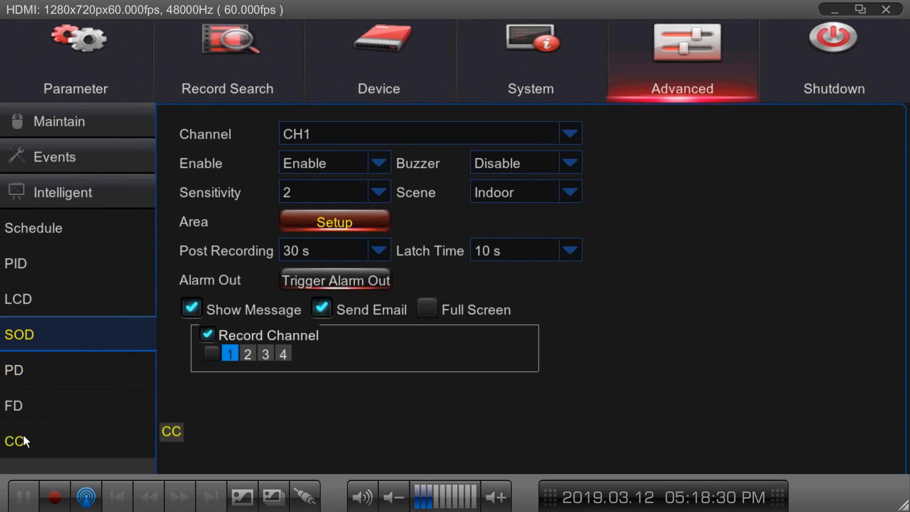
- Go to the PD settings and try to enable PD on CH1
click(39, 378)
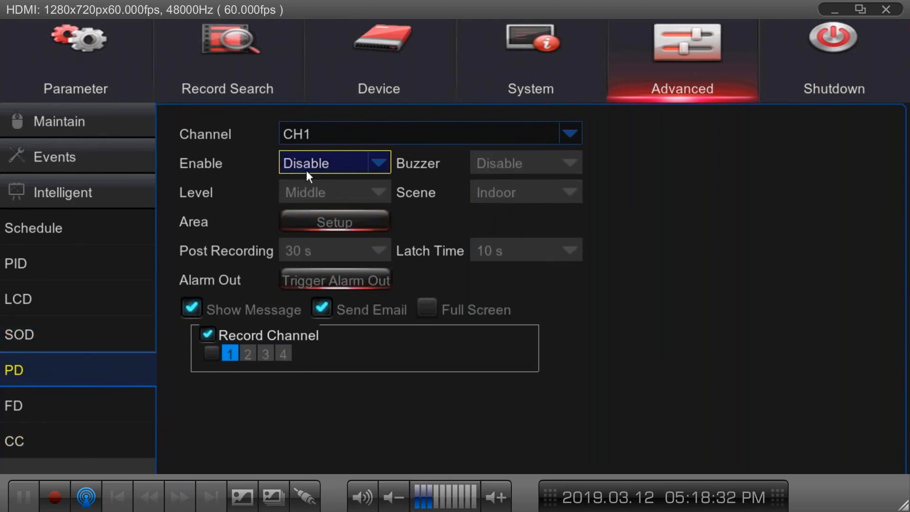
click(341, 167)
click(325, 186)
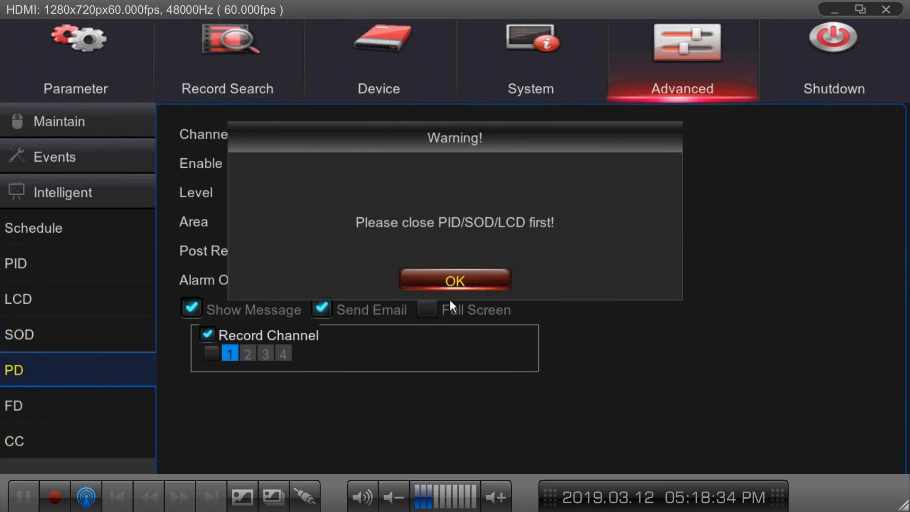
click(462, 279)
- Check the SOD settings for CH1, go to the LCD settings, and set LCD to Disable
click(145, 326)
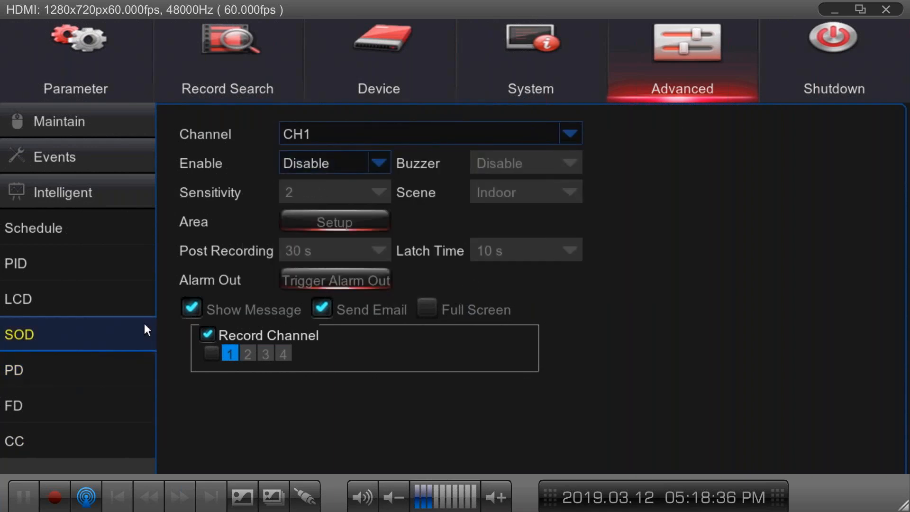
click(67, 299)
click(300, 169)
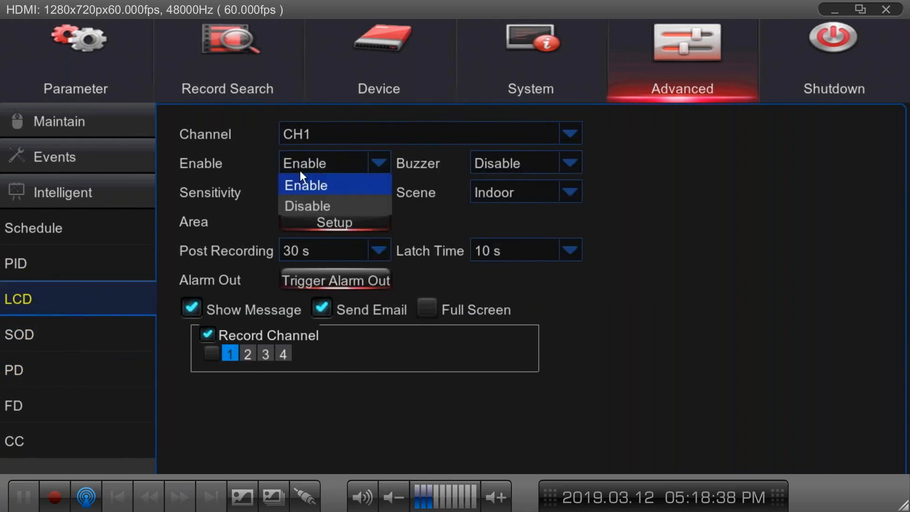
click(308, 206)
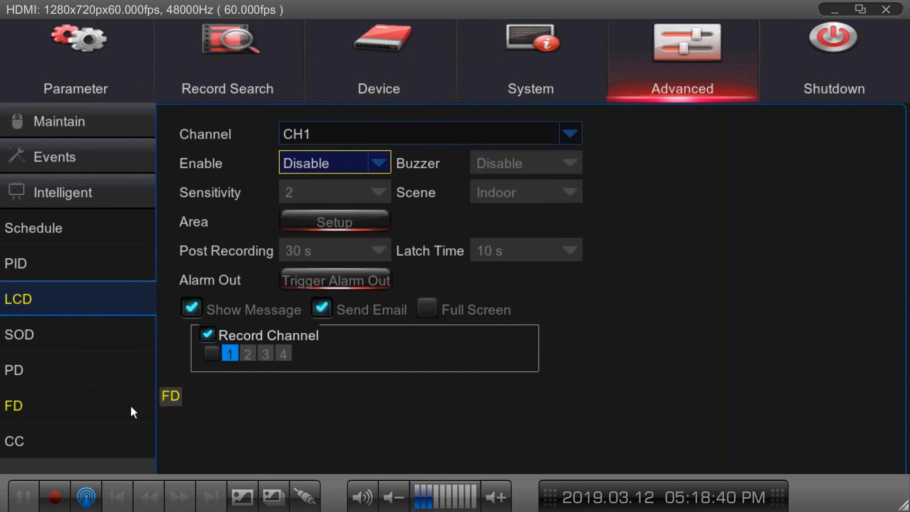
- Return to the PD settings and try again to enable PD on CH1
click(24, 374)
click(337, 165)
click(318, 183)
click(448, 283)
- Go back to the LCD settings and set LCD to Disable on CH1 again
click(80, 297)
click(327, 163)
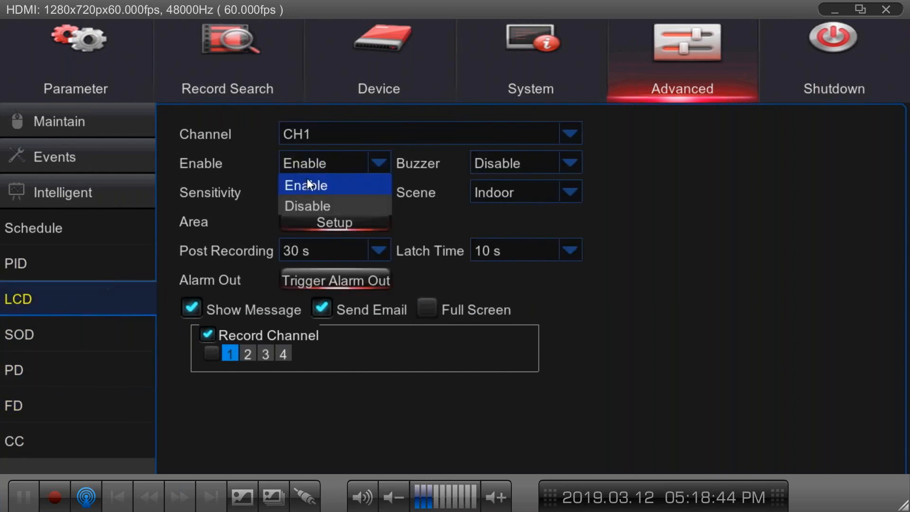
click(303, 206)
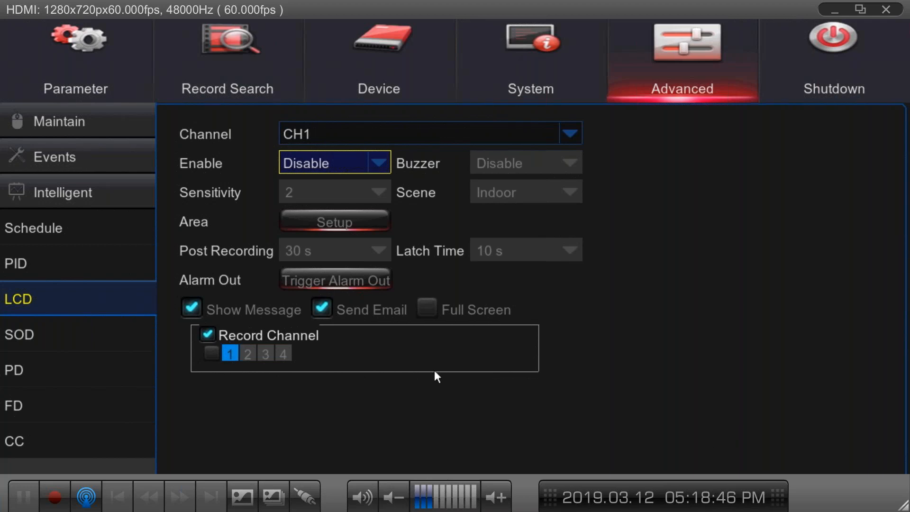
- Exit to the CH1 live view and switch it back to the four-camera quad layout
right_click(355, 332)
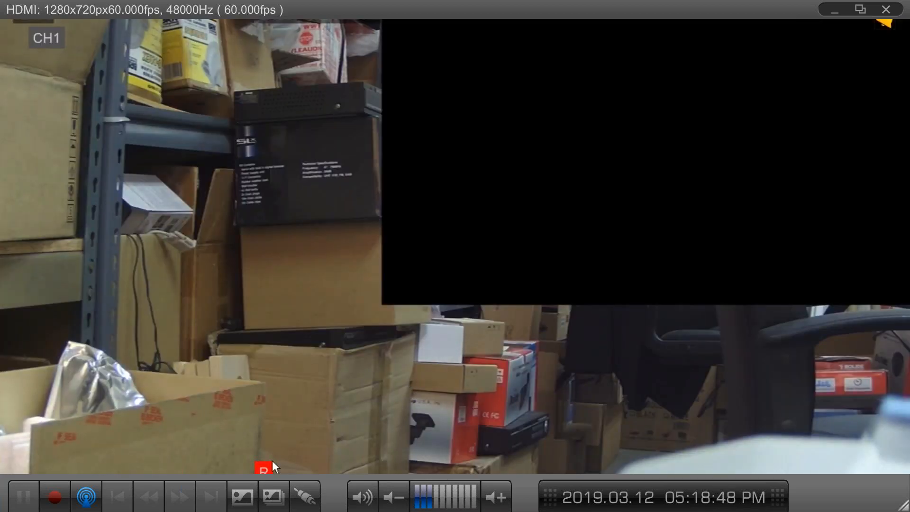
mouse_move(338, 401)
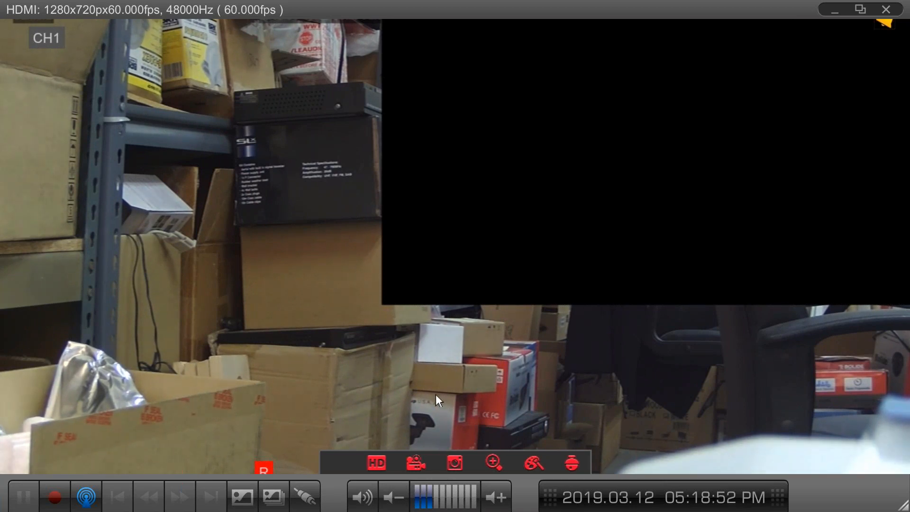
double_click(448, 390)
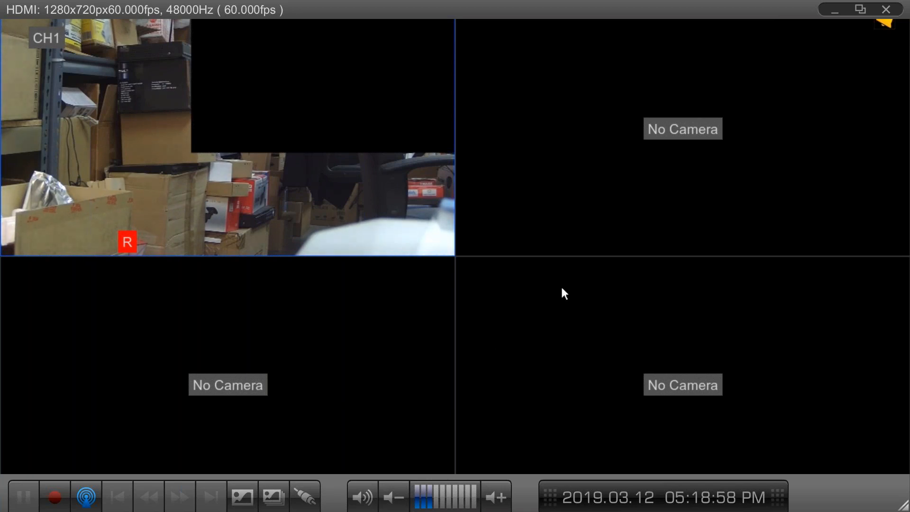
click(464, 288)
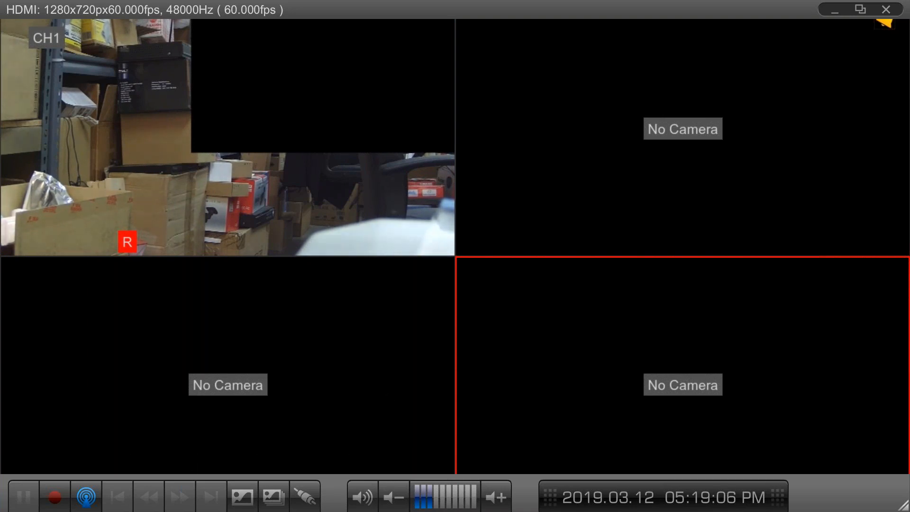
- Reopen the advanced intelligent detection settings and disable LCD on CH1
click(17, 496)
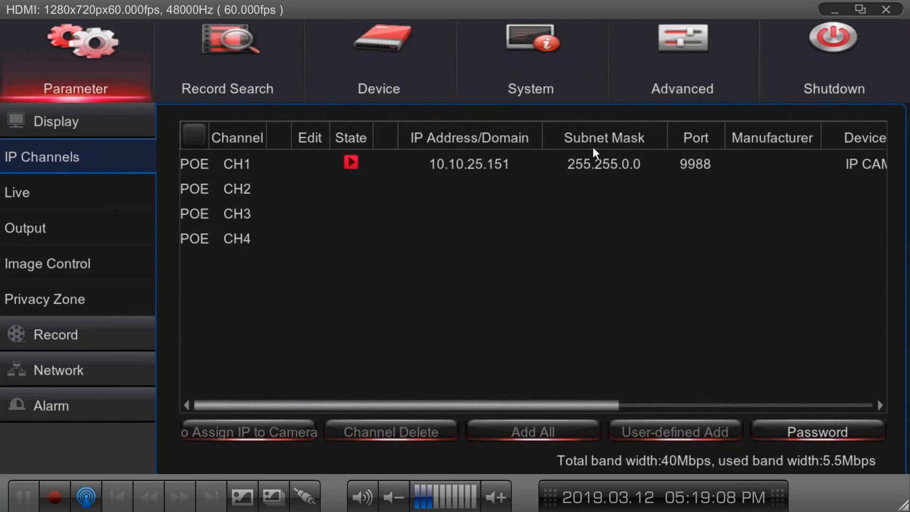
click(683, 62)
click(79, 206)
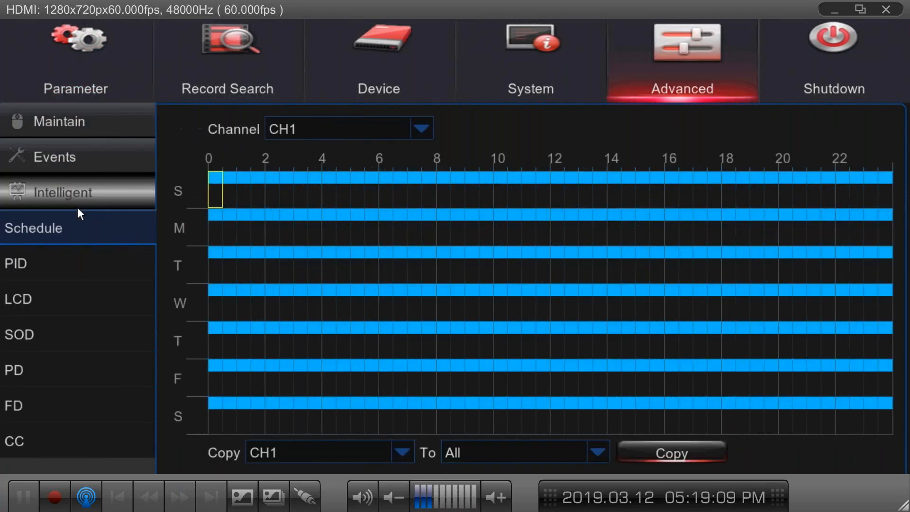
click(69, 332)
click(61, 377)
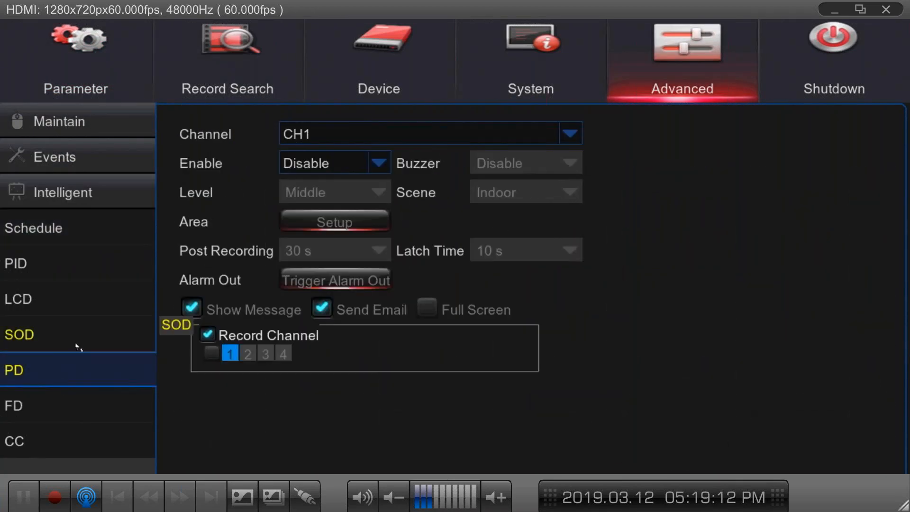
click(90, 299)
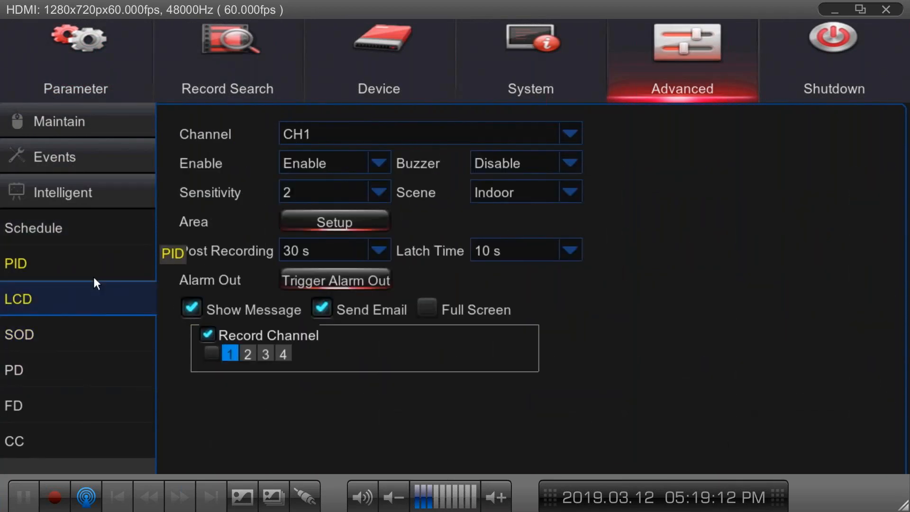
click(354, 158)
click(335, 205)
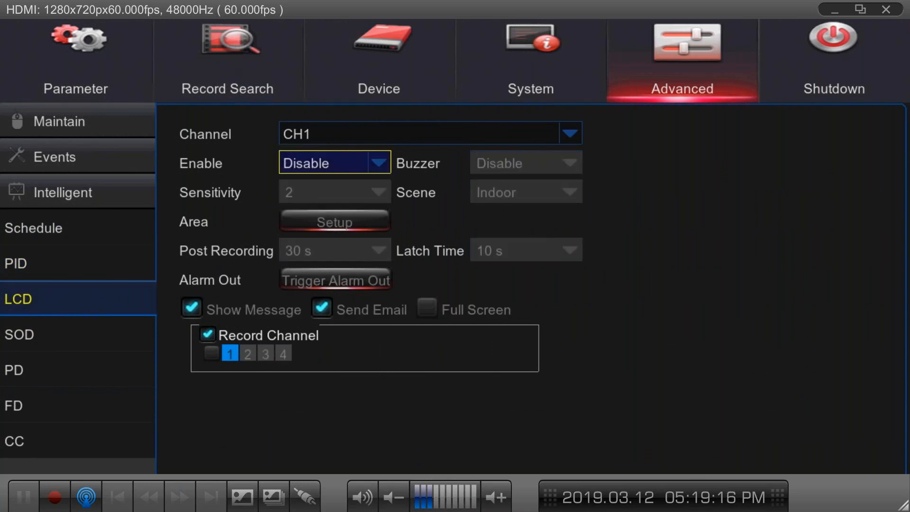
click(410, 309)
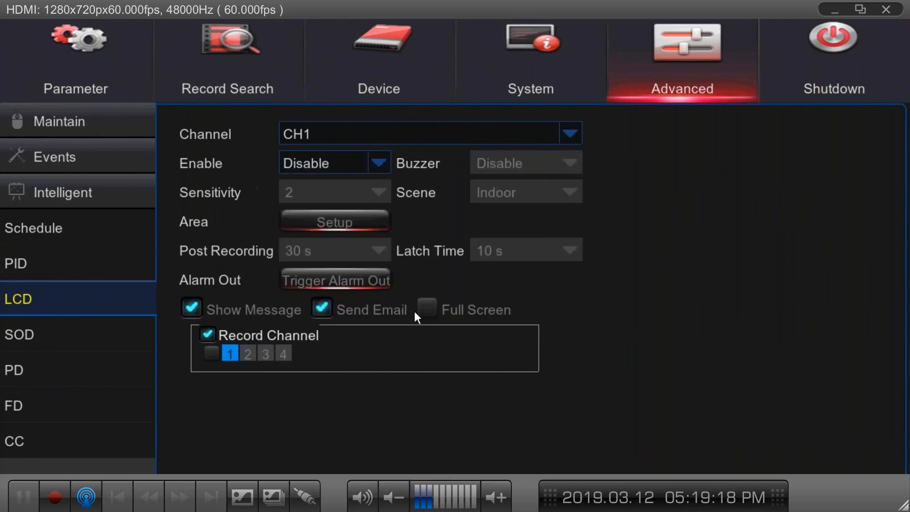
- Go to the PID settings and disable PID on CH1
click(97, 265)
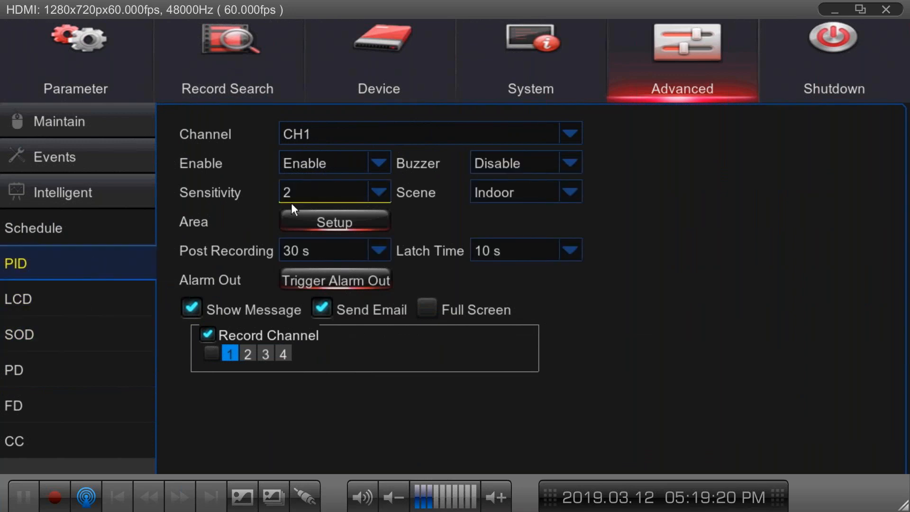
click(327, 166)
click(322, 205)
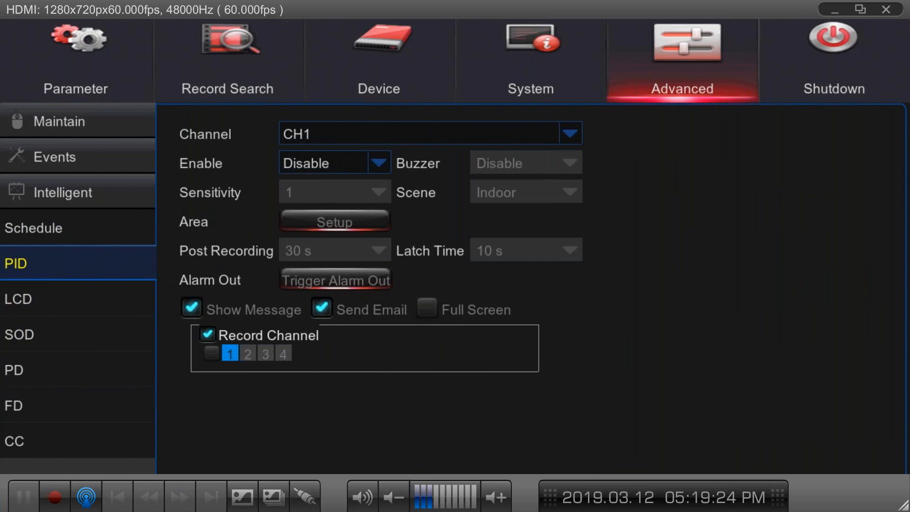
click(450, 311)
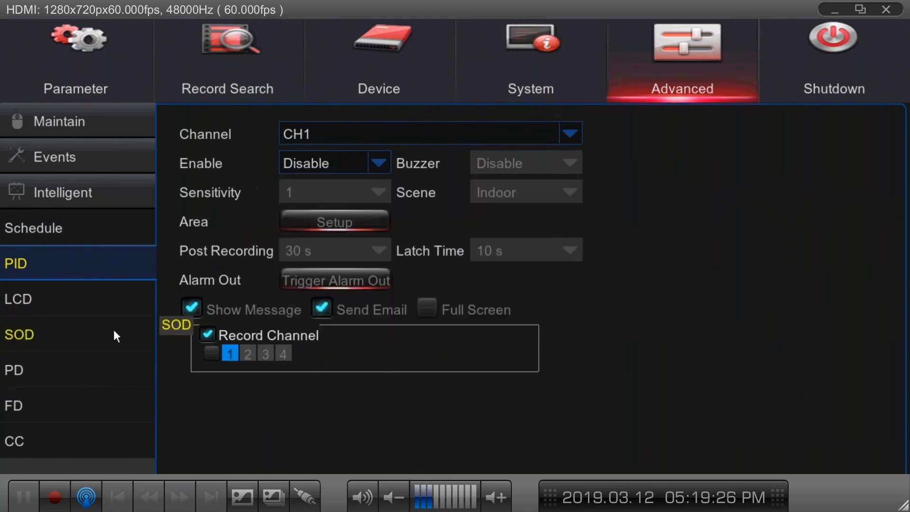
- Go to the PD settings and enable PD on CH1
click(52, 363)
click(355, 162)
click(343, 187)
- Draw a four-sided PD area for rule 1 with type Normal over the shelving and boxes, save it, and return to the PD settings
click(336, 222)
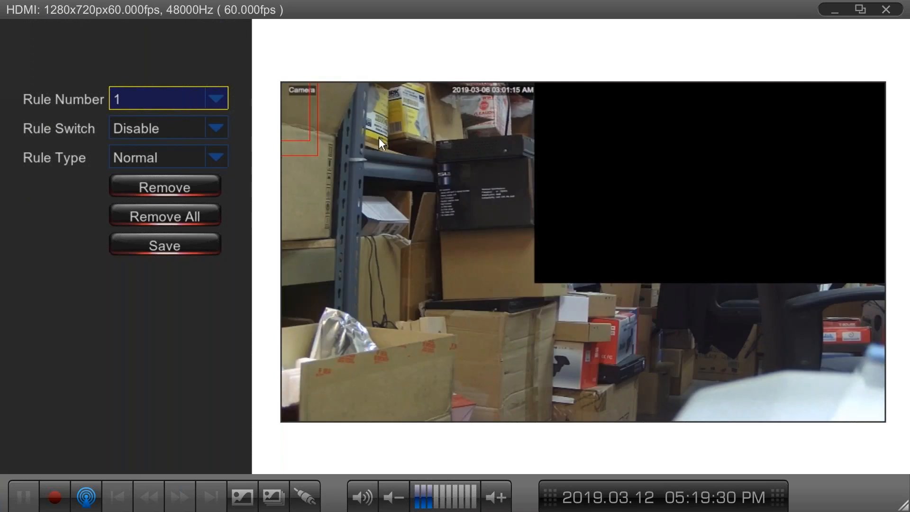
click(325, 194)
click(332, 377)
click(534, 379)
click(510, 192)
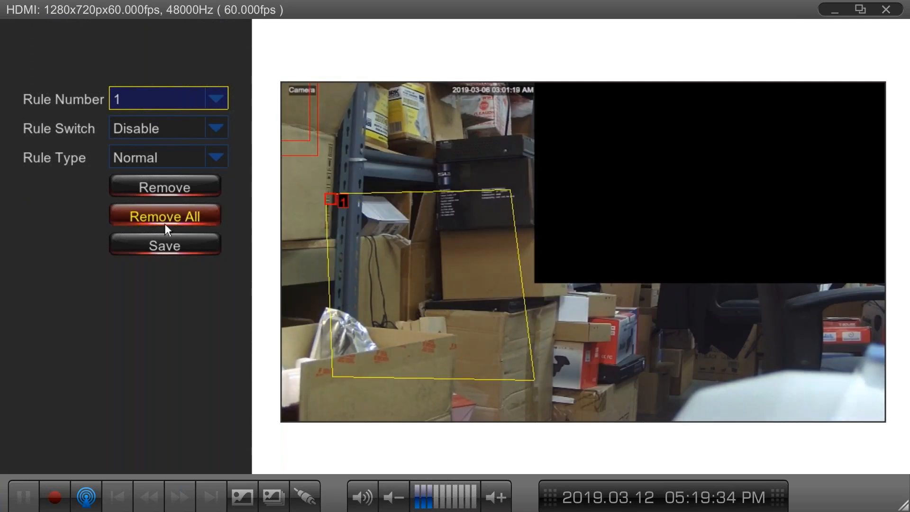
click(180, 253)
click(419, 311)
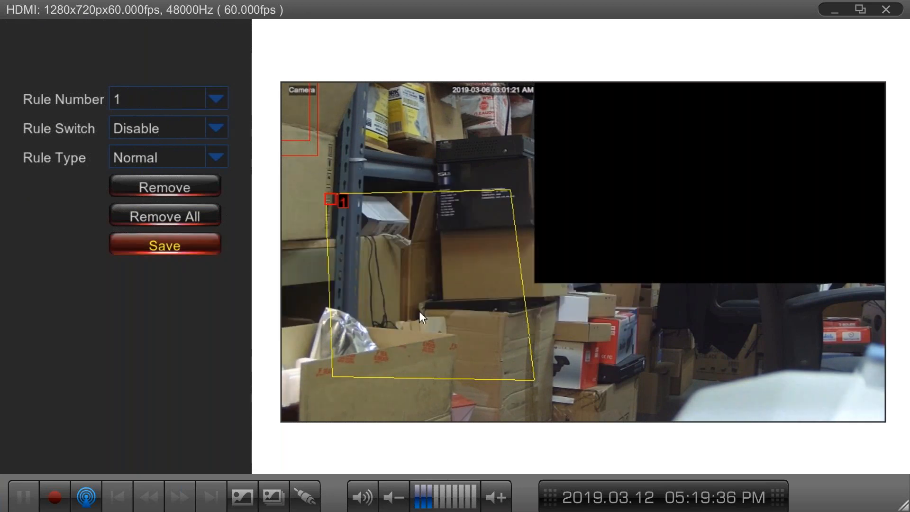
right_click(345, 297)
- Exit to the live view and examine CH1 at full size, switching between the quad and single-camera layouts
right_click(255, 295)
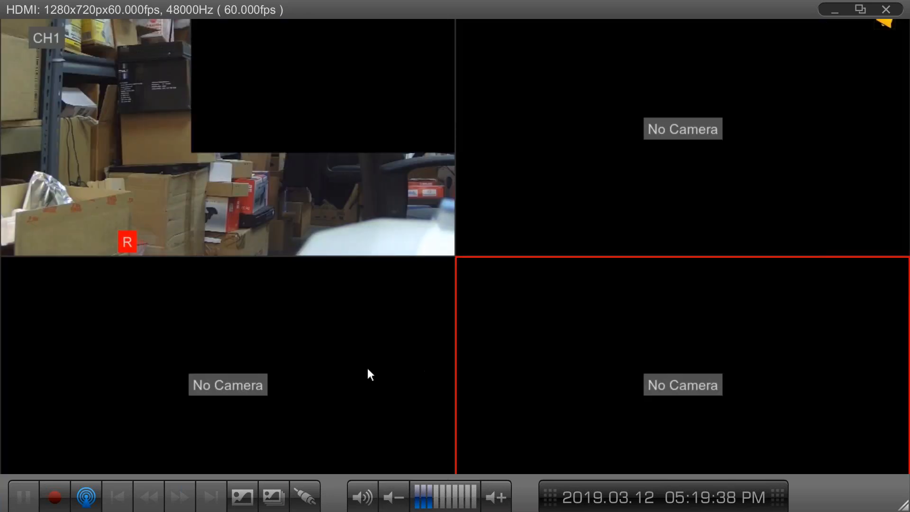
click(181, 229)
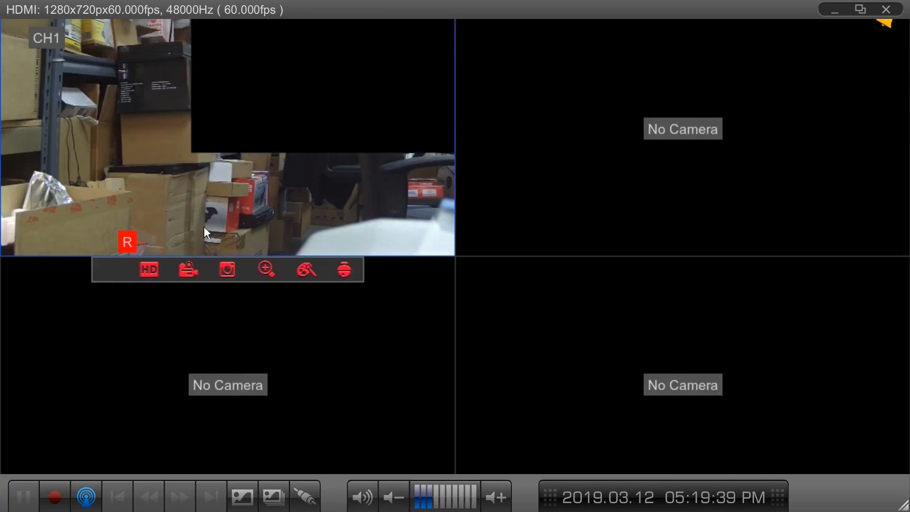
double_click(240, 207)
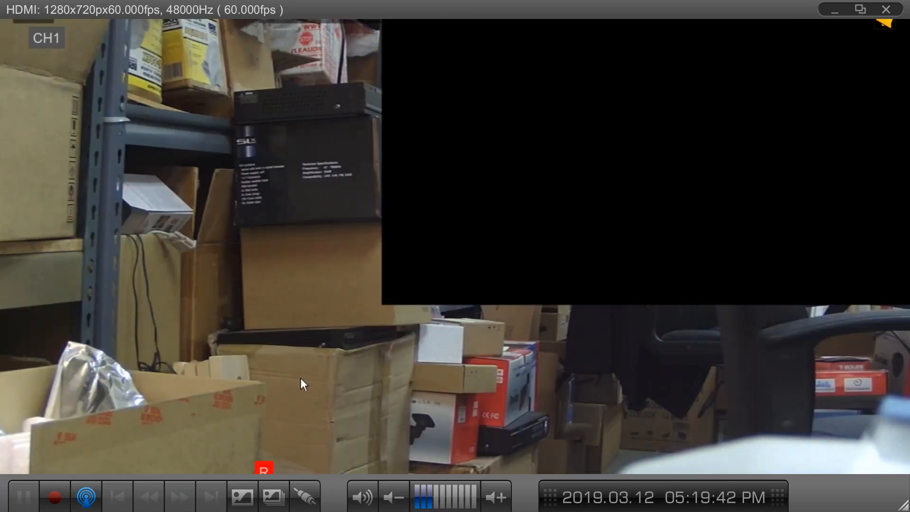
click(313, 436)
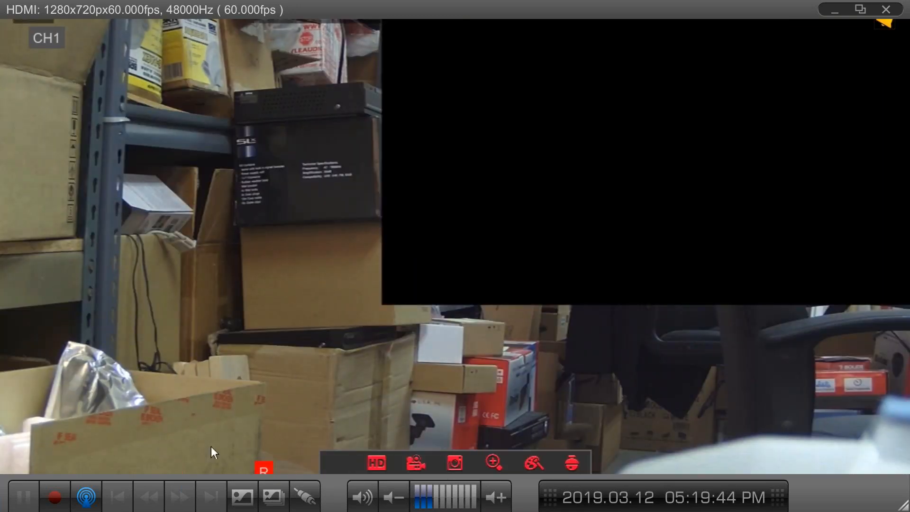
double_click(287, 434)
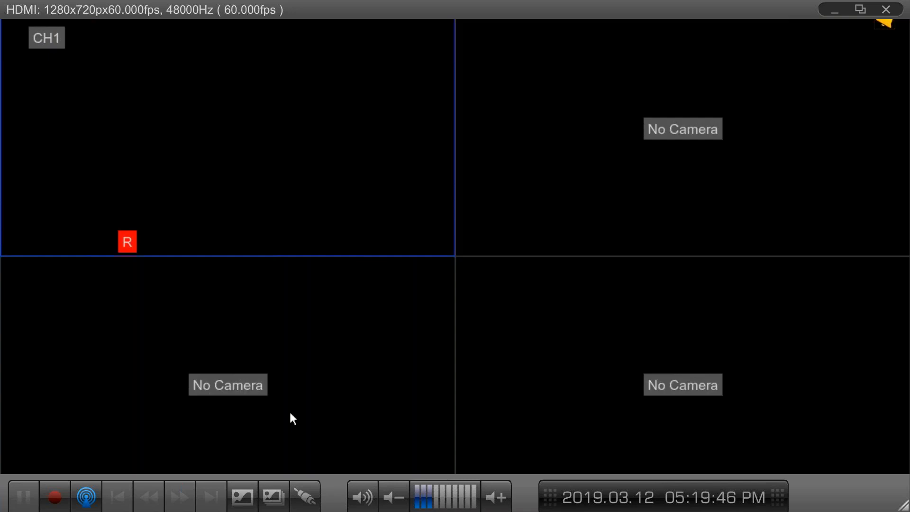
double_click(158, 251)
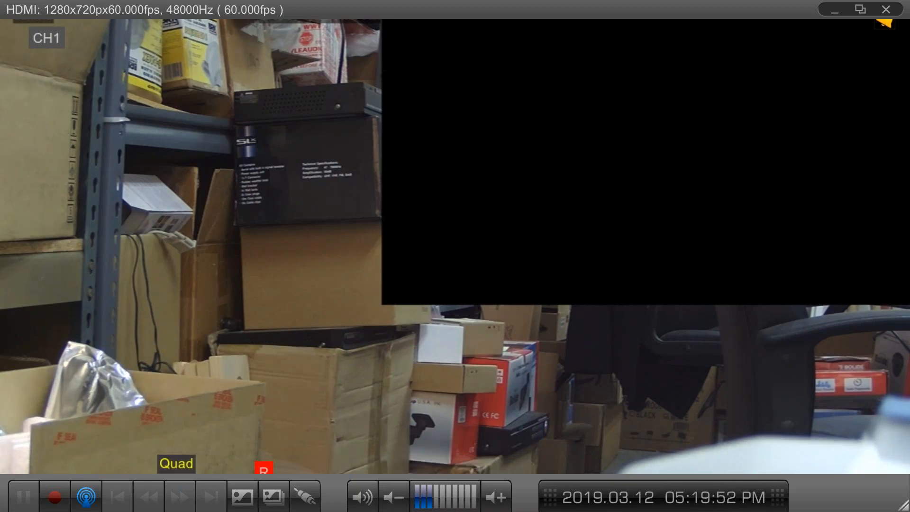
- Go to the FD settings and enable FD on CH1
click(56, 480)
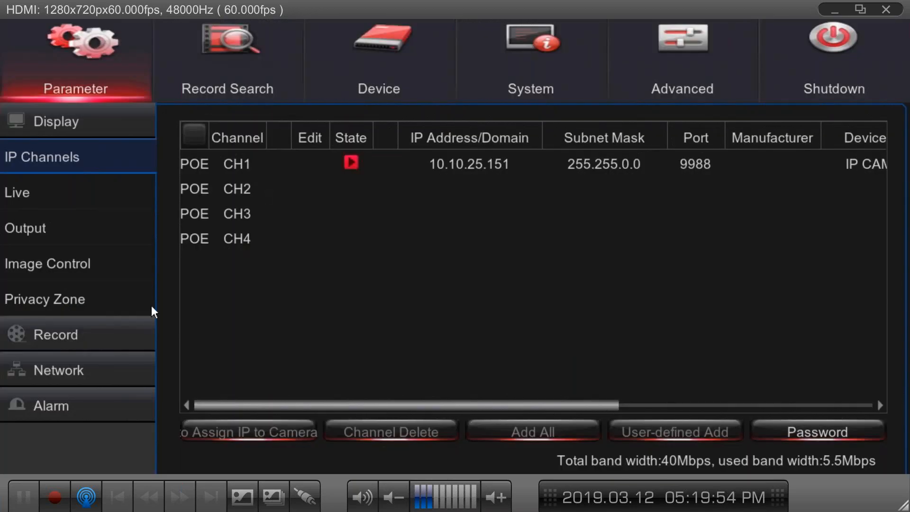
click(466, 84)
click(50, 356)
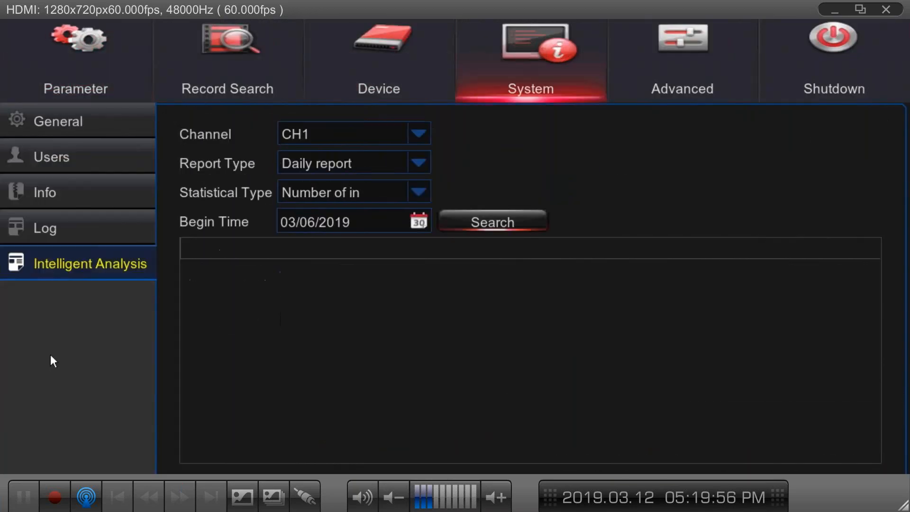
click(683, 67)
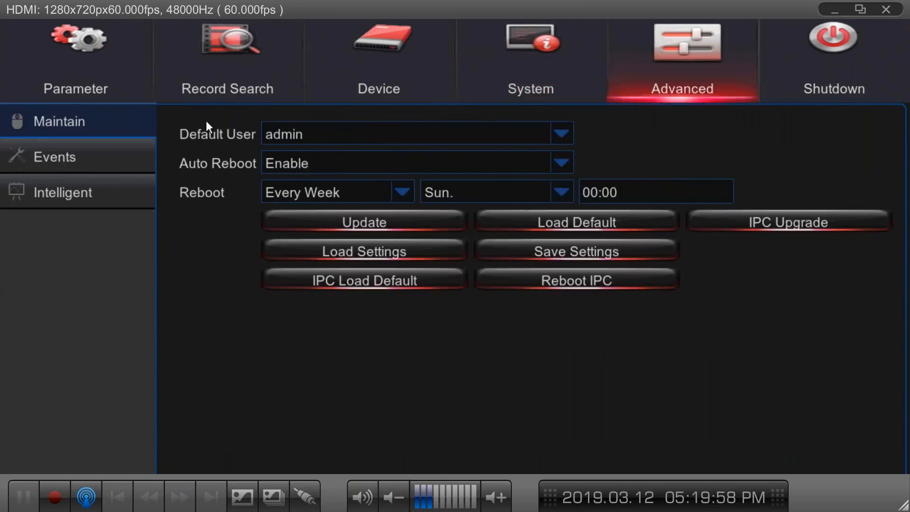
click(76, 195)
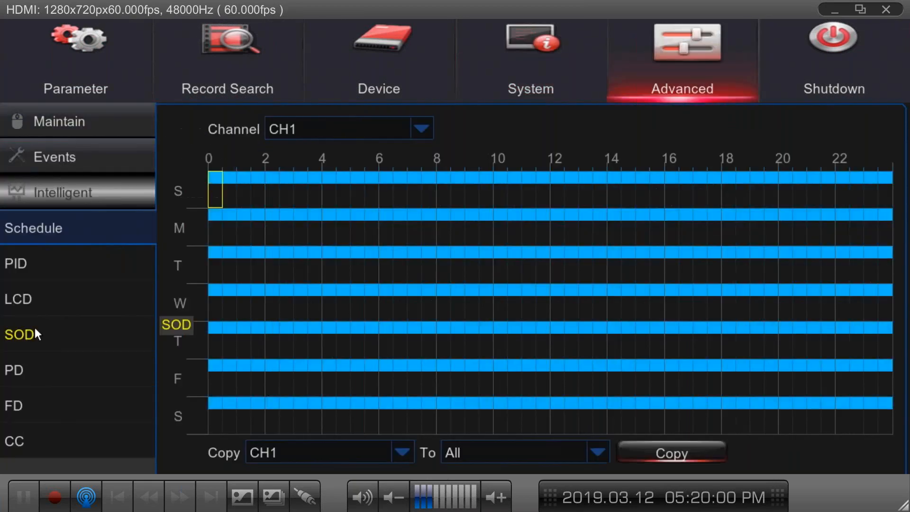
click(18, 405)
click(340, 164)
click(328, 181)
- Draw a four-sided FD area for rule 1 with type Normal over the shelving and boxes, save it, and return to the FD settings
click(315, 225)
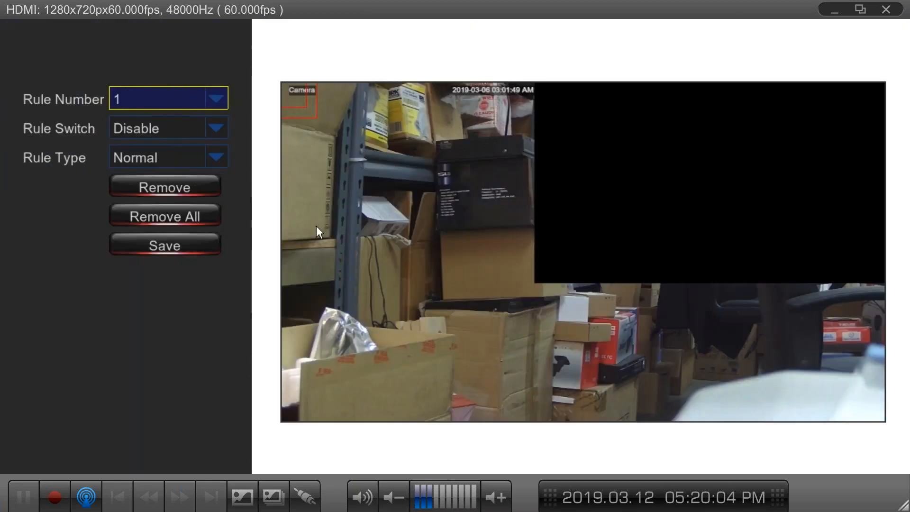
mouse_move(303, 149)
mouse_down()
mouse_move(314, 346)
mouse_move(303, 367)
mouse_up()
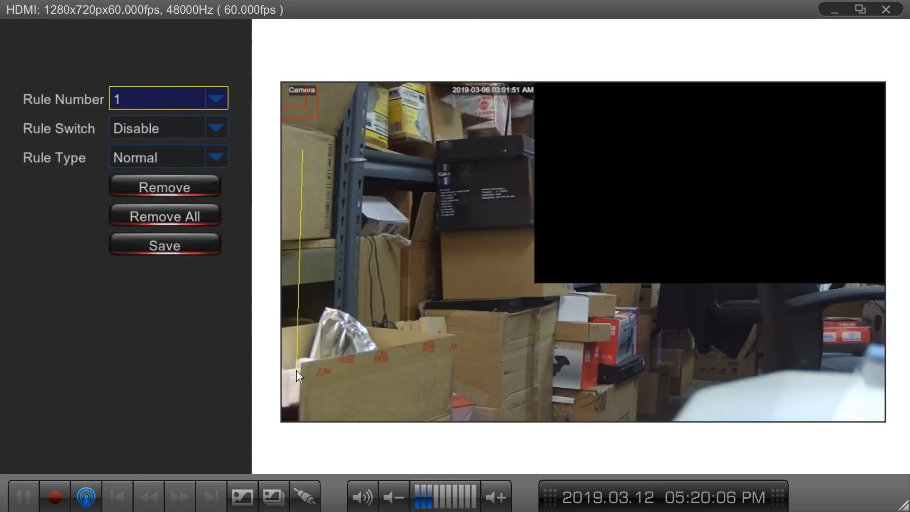
click(315, 357)
click(551, 357)
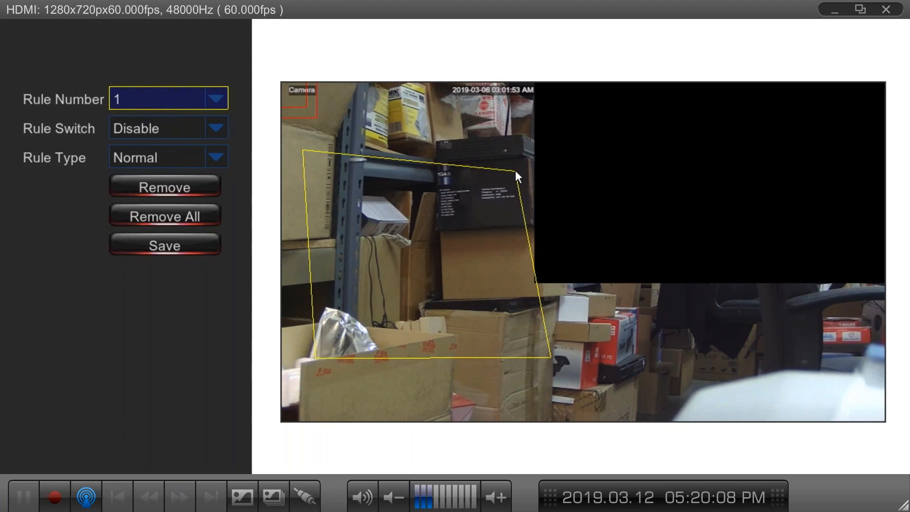
click(523, 142)
click(213, 249)
click(431, 313)
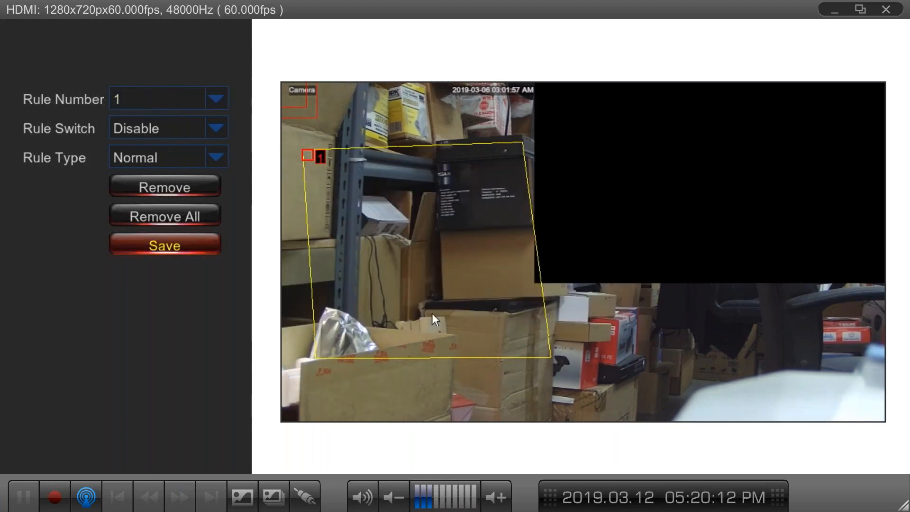
right_click(399, 375)
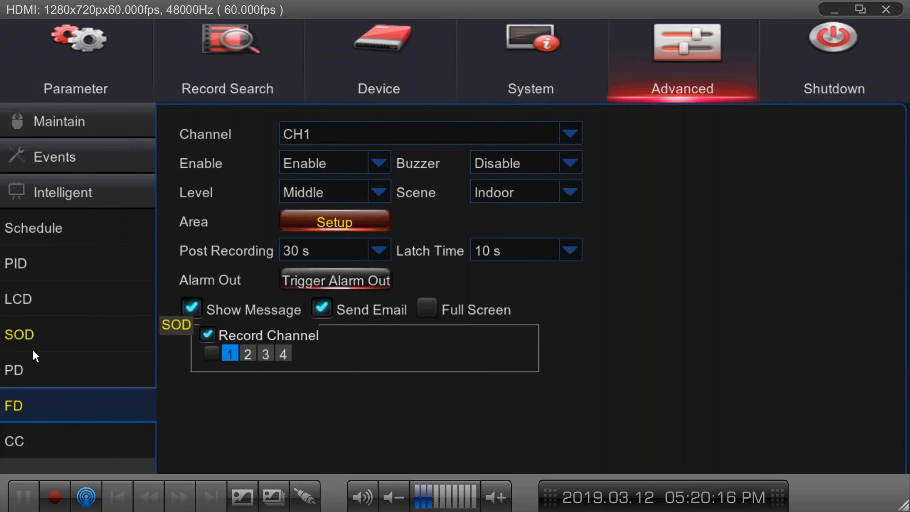
- Go to the CC settings and enable CC on CH1
click(30, 442)
click(318, 153)
click(322, 185)
- Draw a near-vertical CC counting line for rule 1 over the shelving with direction A to B, save it, and exit to the live view
click(334, 223)
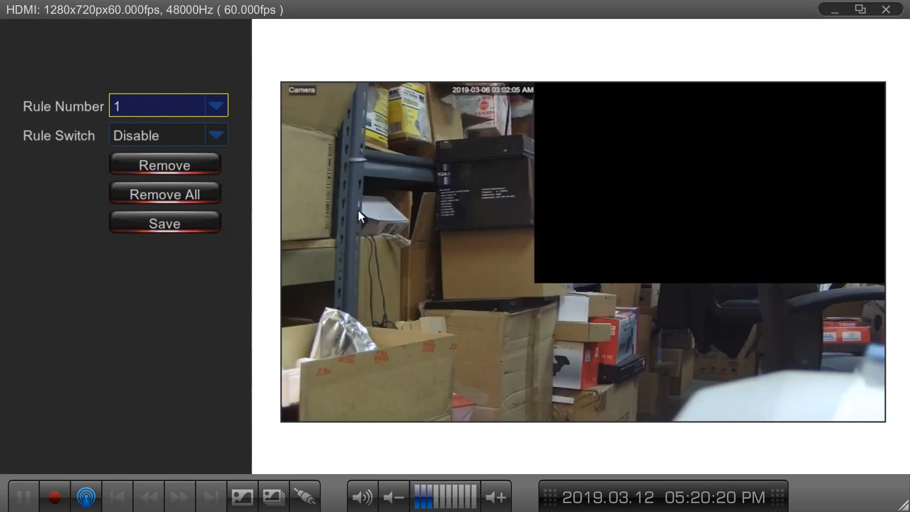
mouse_move(397, 166)
mouse_down()
mouse_move(386, 394)
mouse_move(413, 374)
mouse_up()
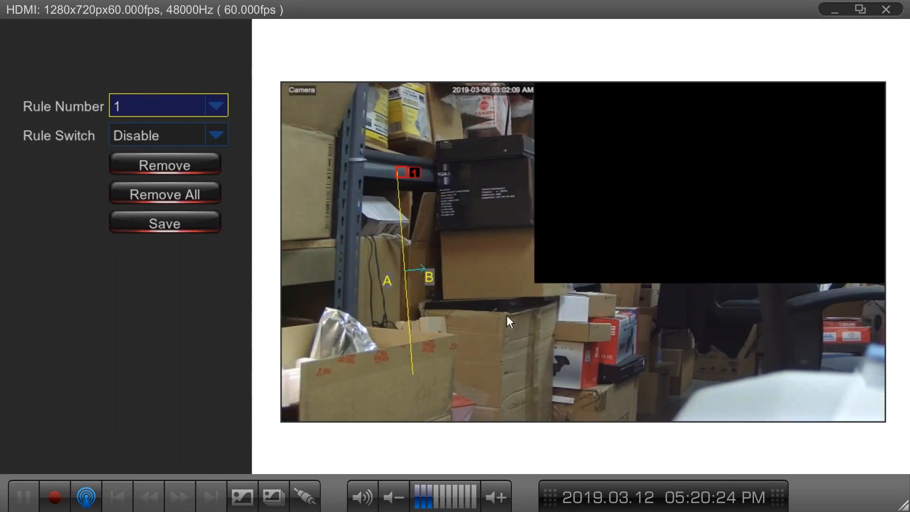
click(170, 225)
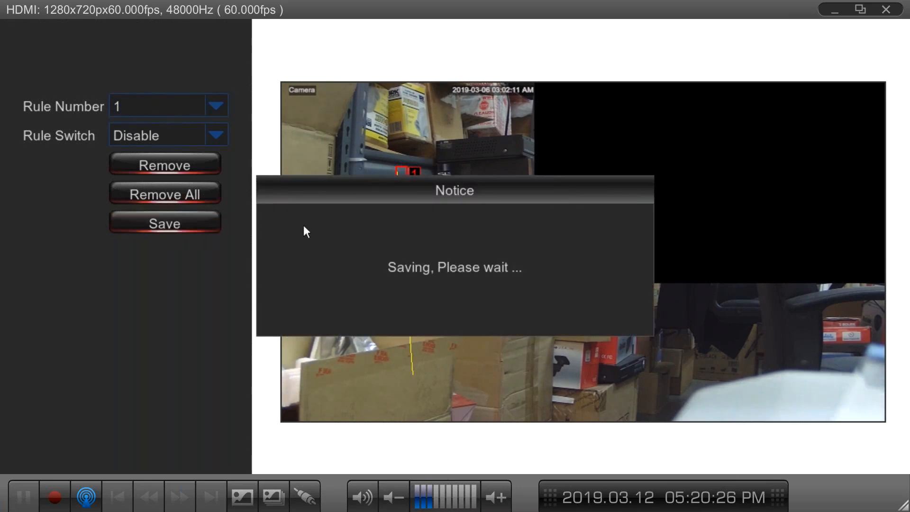
click(454, 313)
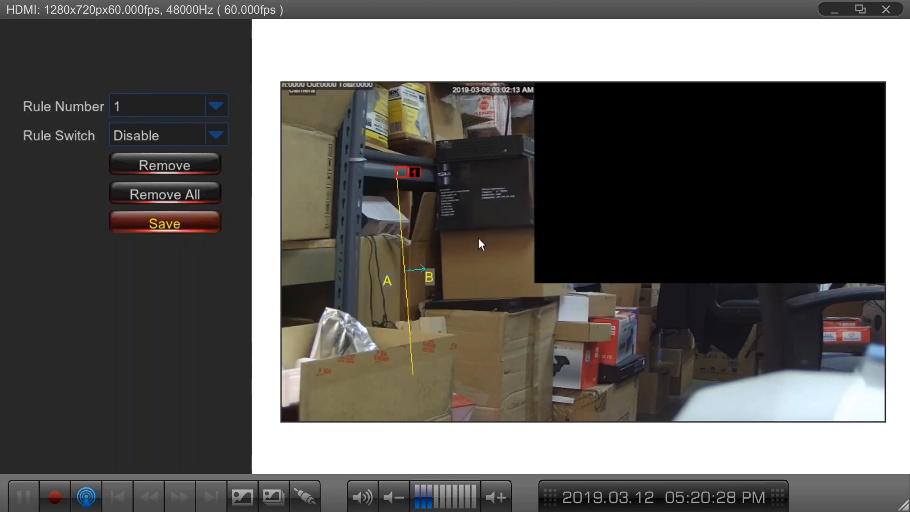
right_click(479, 239)
right_click(689, 372)
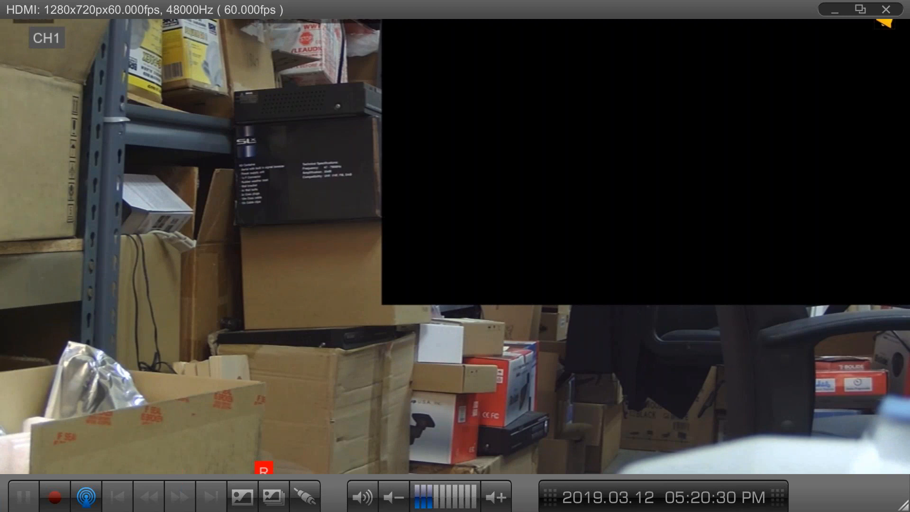
- Check the counter overlay on CH1 in the live view and return to the CC settings
click(170, 192)
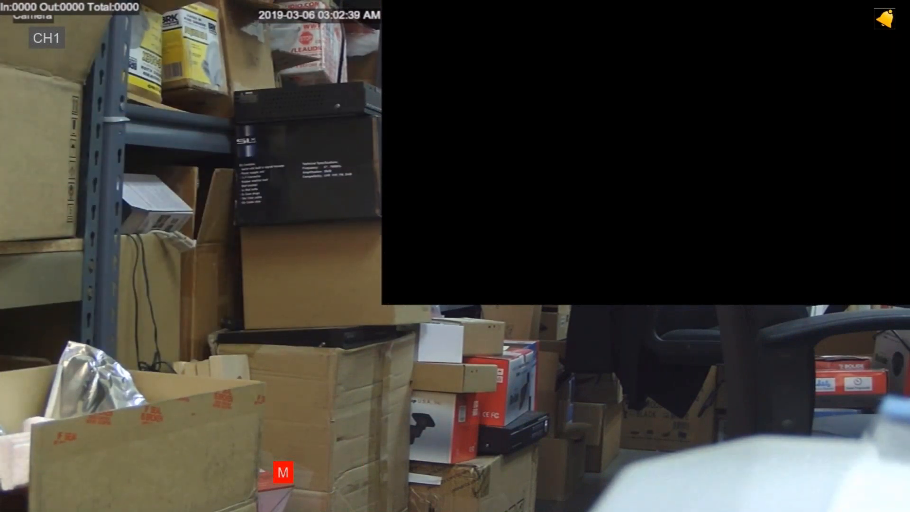
mouse_move(648, 344)
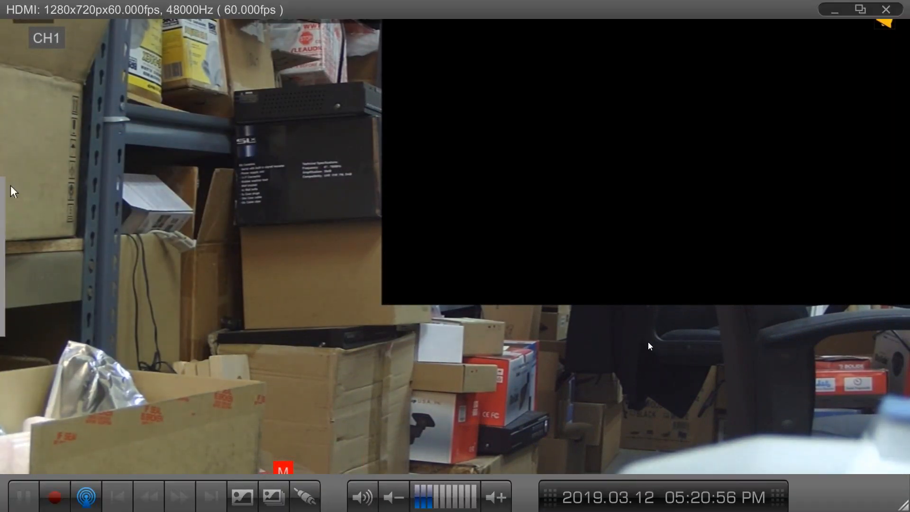
click(374, 413)
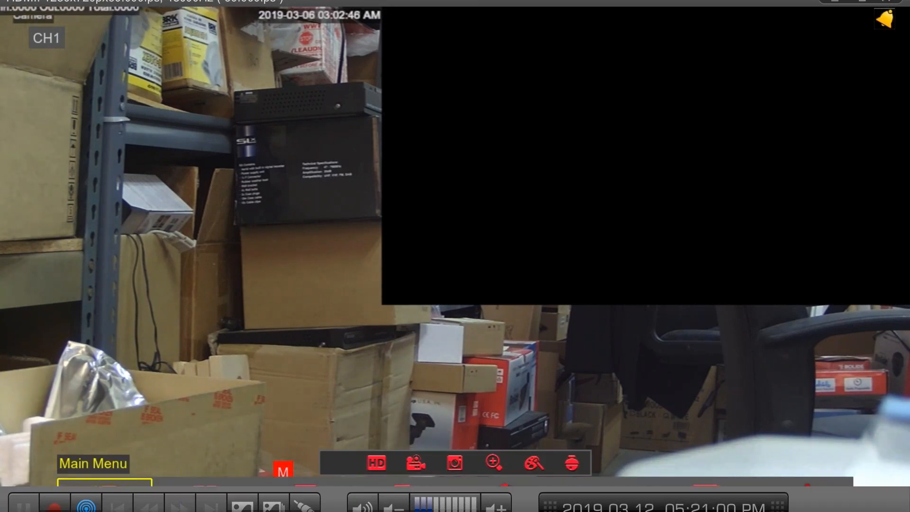
click(283, 468)
click(553, 52)
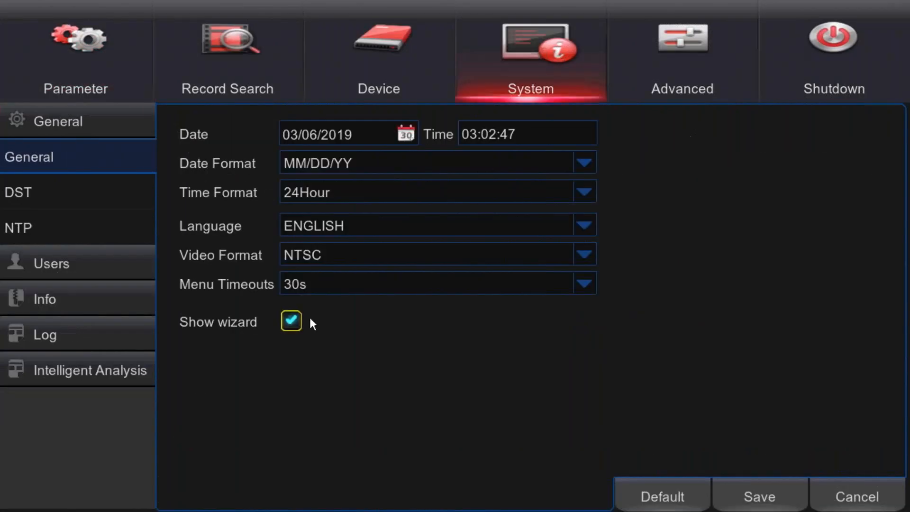
click(119, 371)
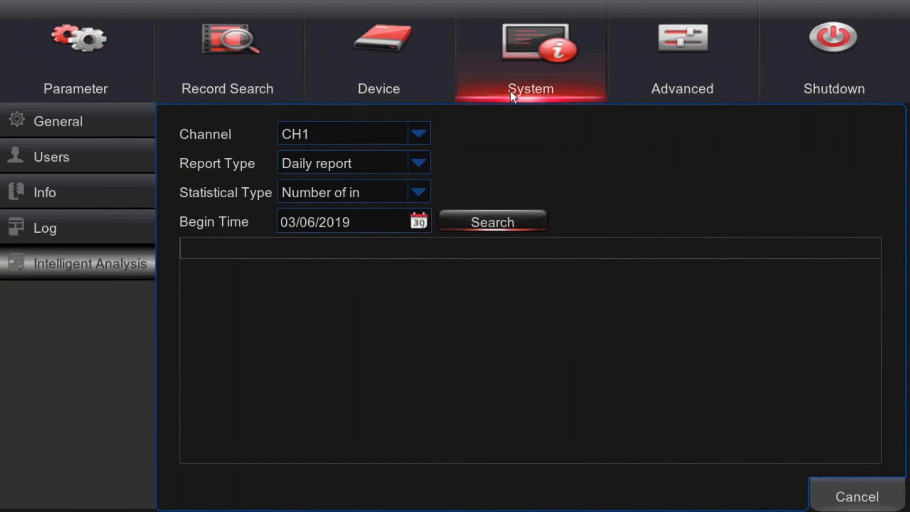
click(707, 79)
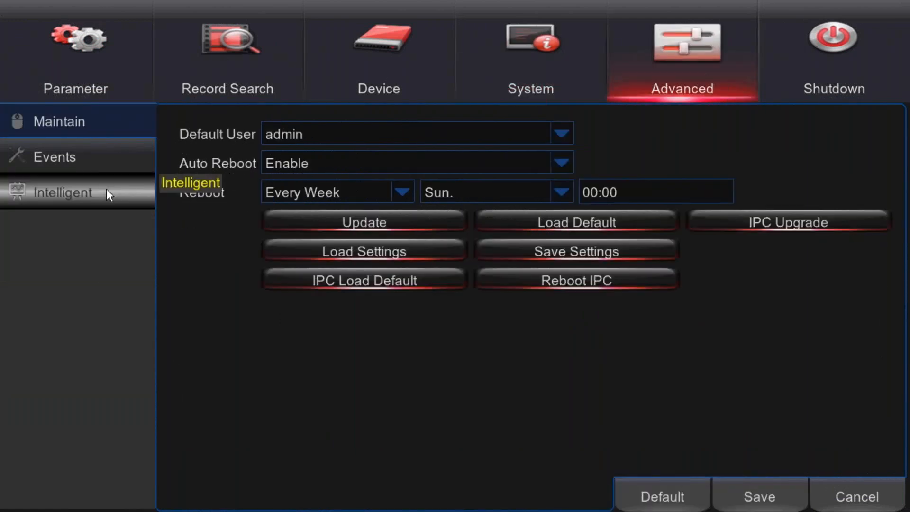
click(107, 189)
click(109, 441)
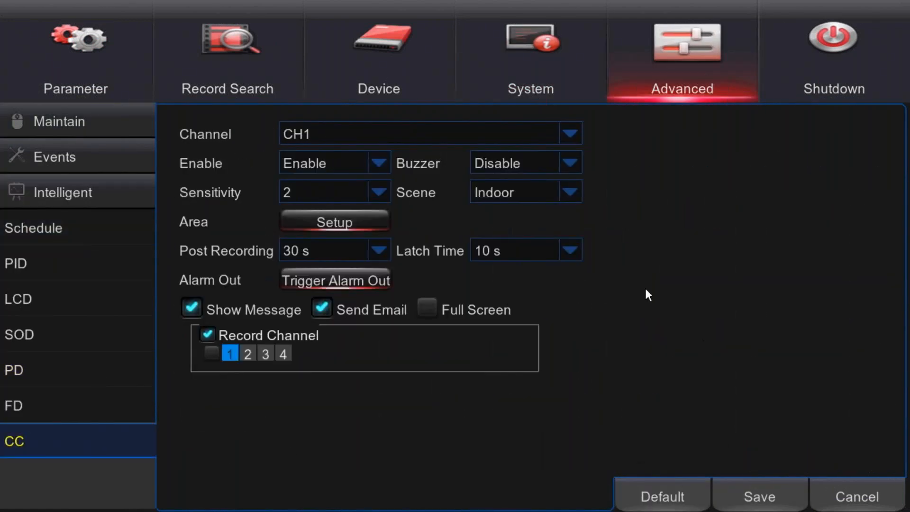
- Set the rule switch of CC rule 1 to Enable, save it, and exit to the live view
click(334, 222)
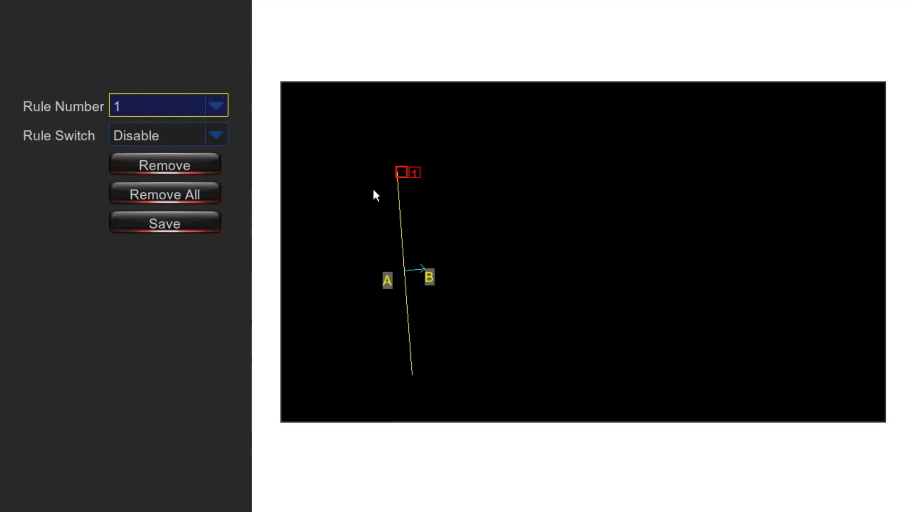
click(168, 136)
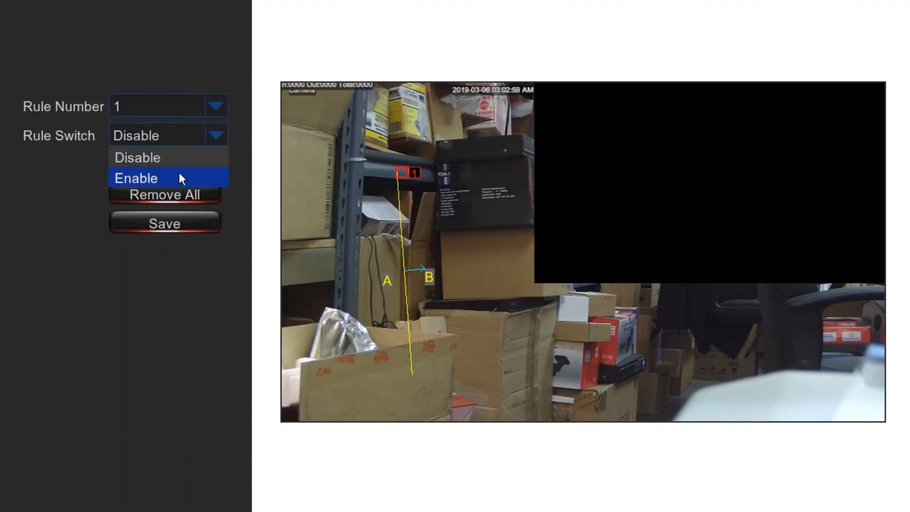
click(180, 177)
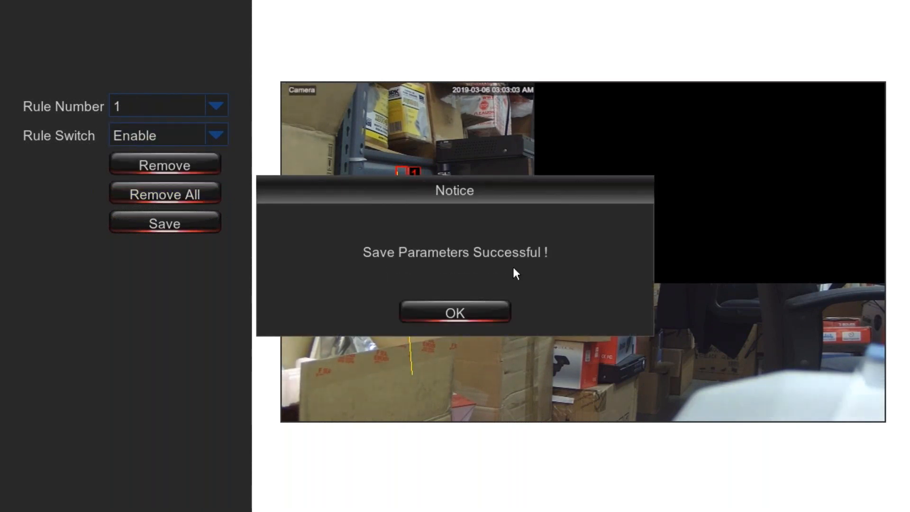
click(441, 314)
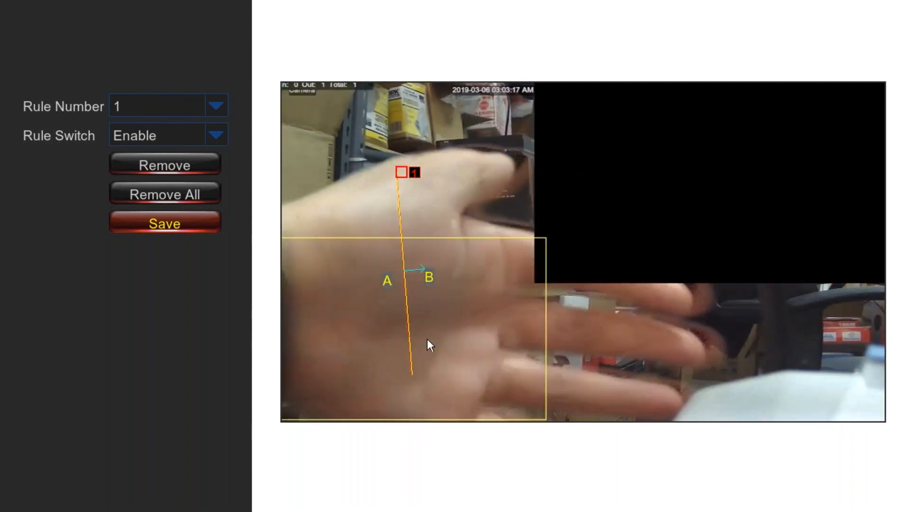
right_click(562, 358)
right_click(564, 358)
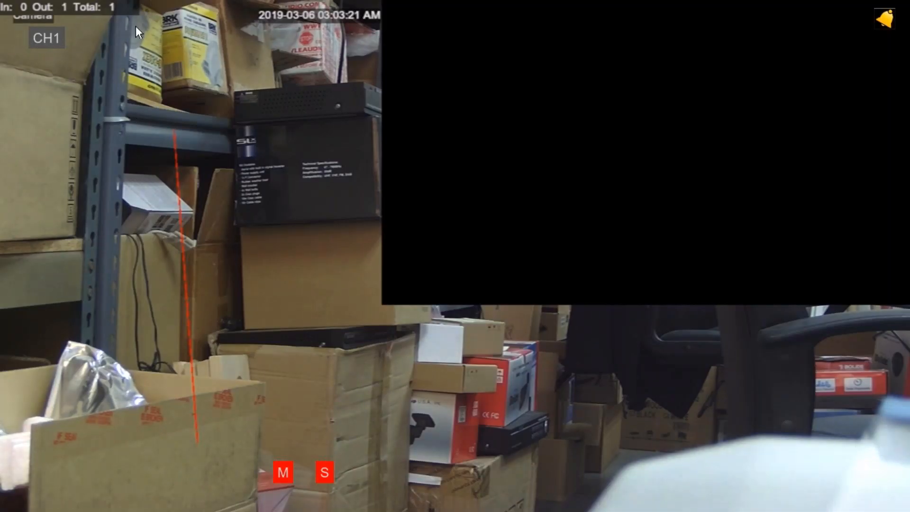
- Examine the counting line and the in, out and total counter on CH1 in the live view
mouse_move(0, 129)
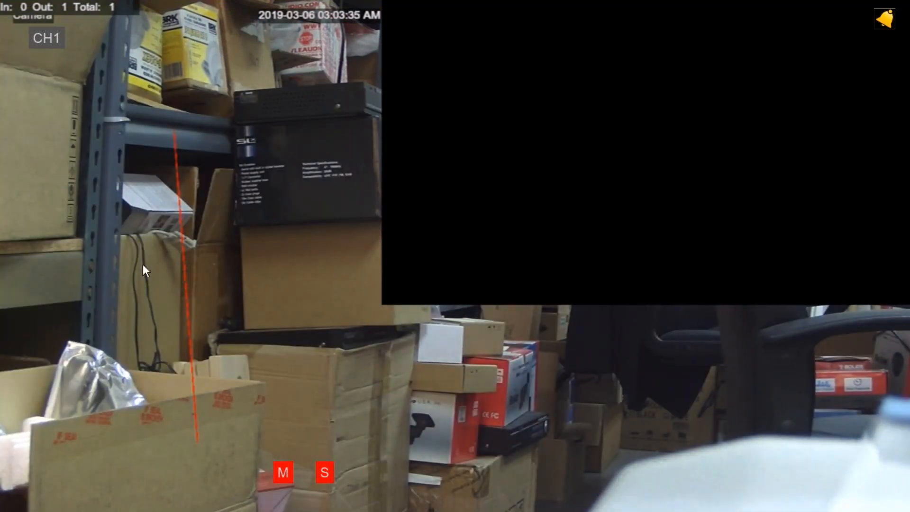
click(243, 306)
click(225, 443)
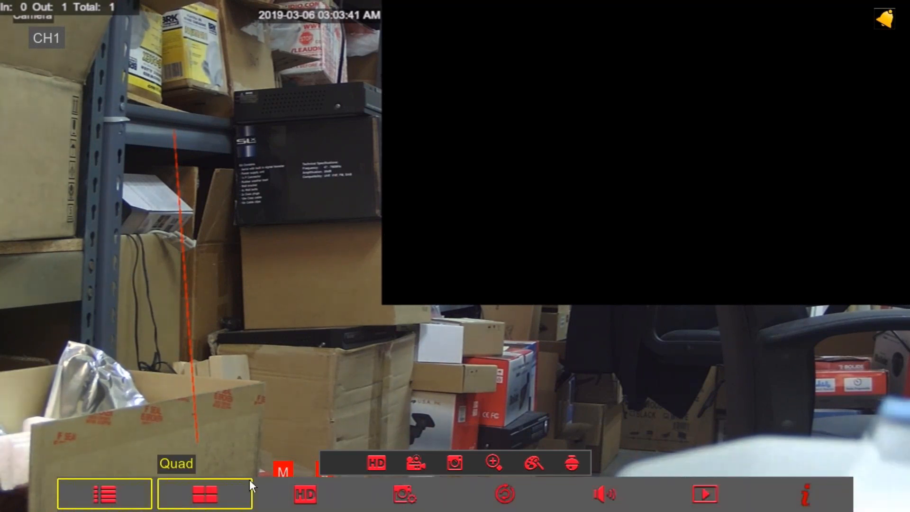
click(224, 413)
right_click(224, 412)
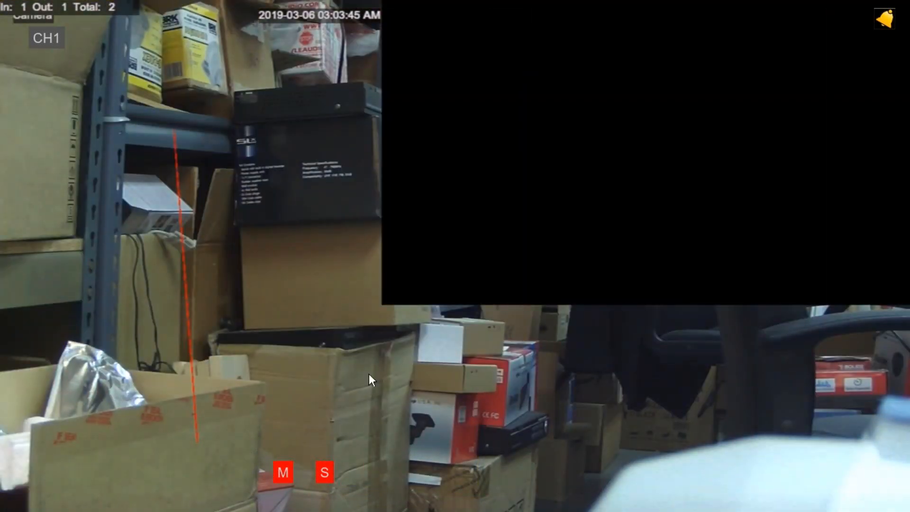
- Open the main menu from the live view and bring up the general system settings
right_click(392, 362)
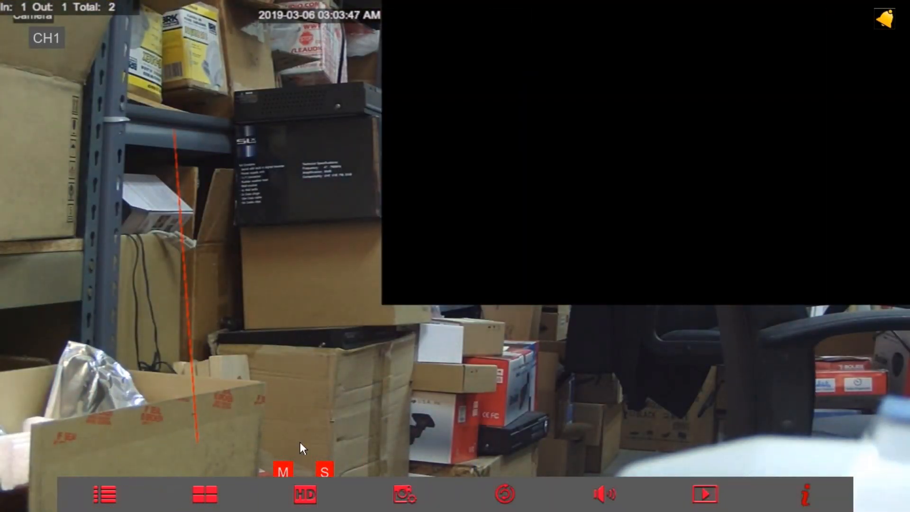
click(346, 439)
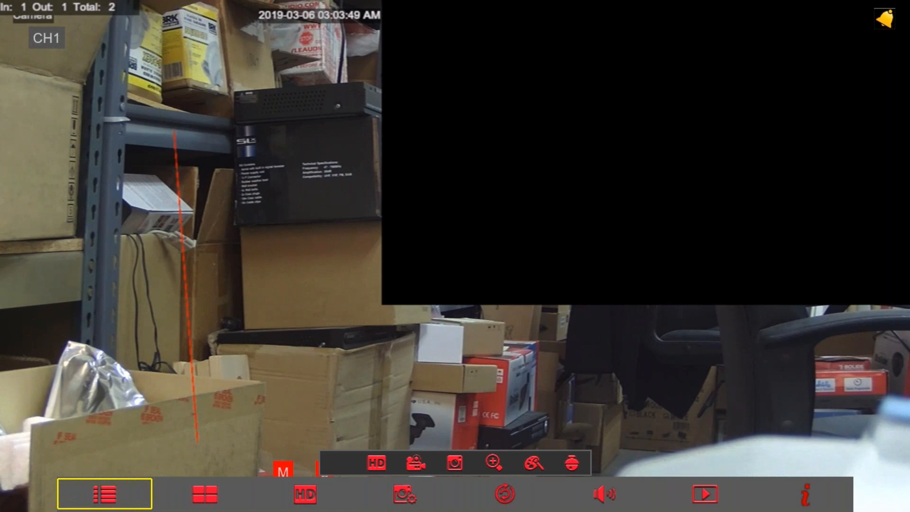
right_click(228, 424)
right_click(475, 395)
right_click(691, 441)
right_click(662, 444)
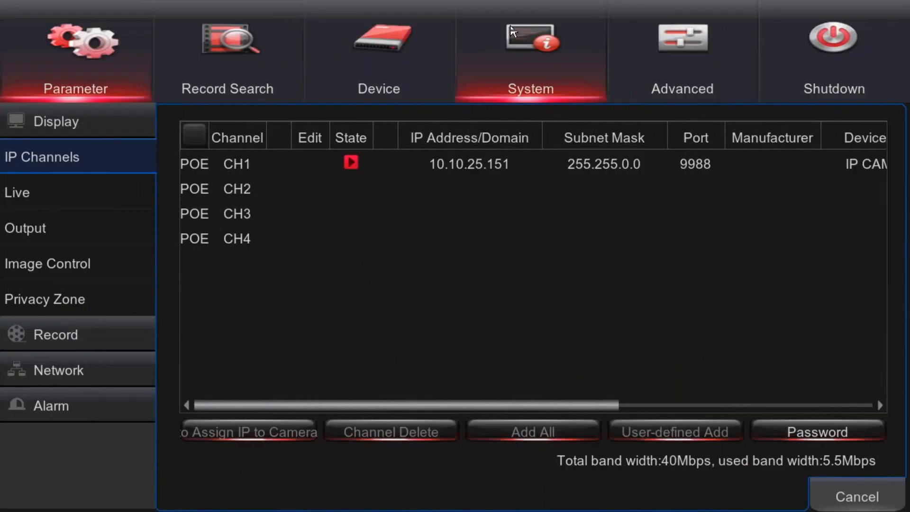
click(655, 65)
click(564, 75)
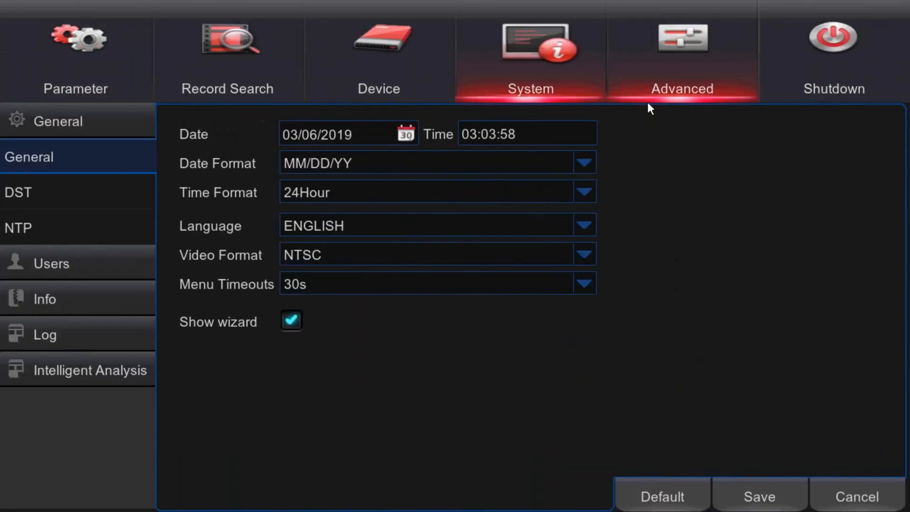
- Look through the advanced maintenance and event settings and the intelligent detection schedule for CH1
click(682, 97)
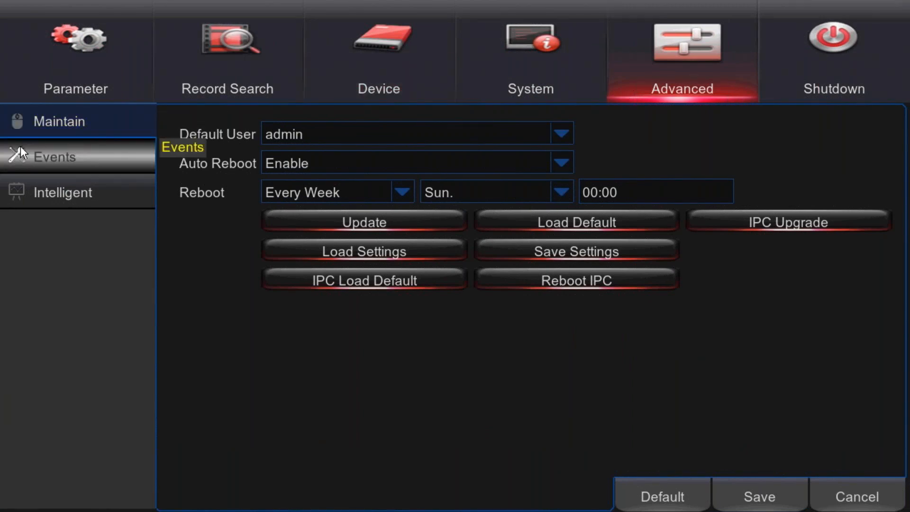
click(76, 157)
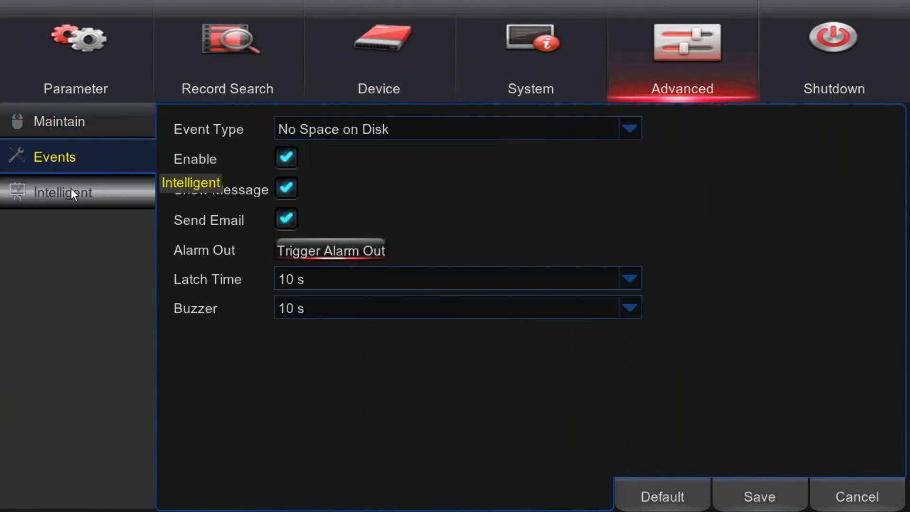
click(70, 191)
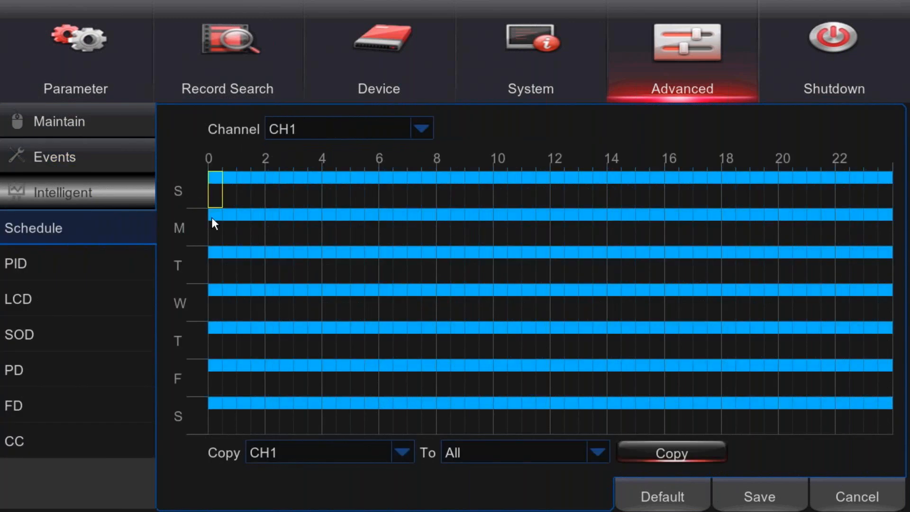
- Return to the advanced maintenance settings, inspect the firmware update file browser, and cancel it
click(514, 75)
click(677, 60)
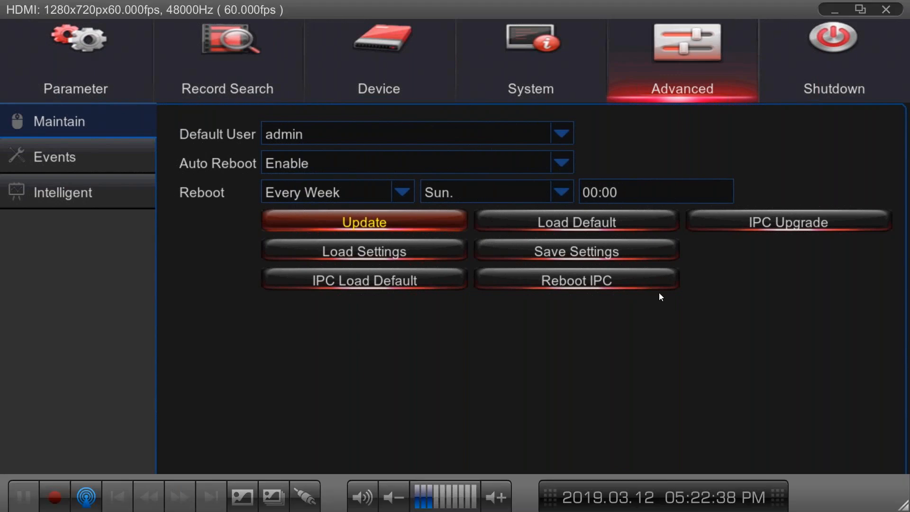
click(270, 221)
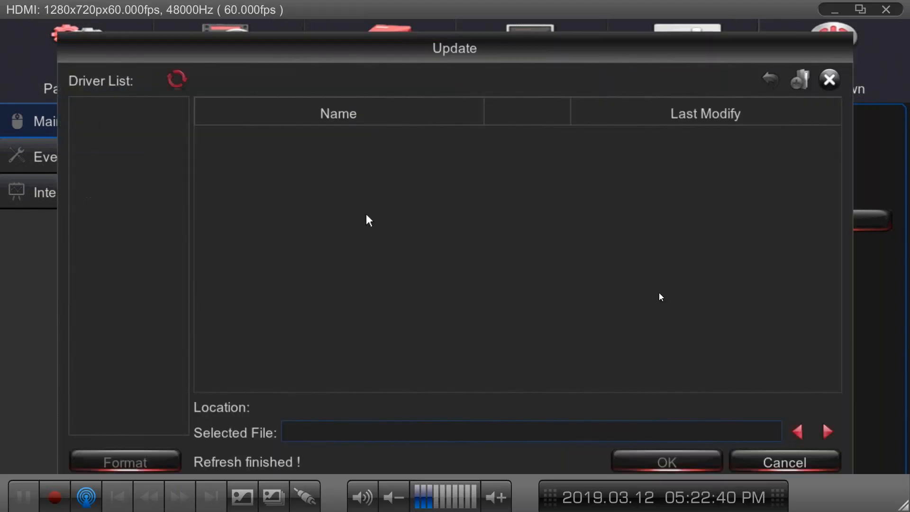
click(782, 460)
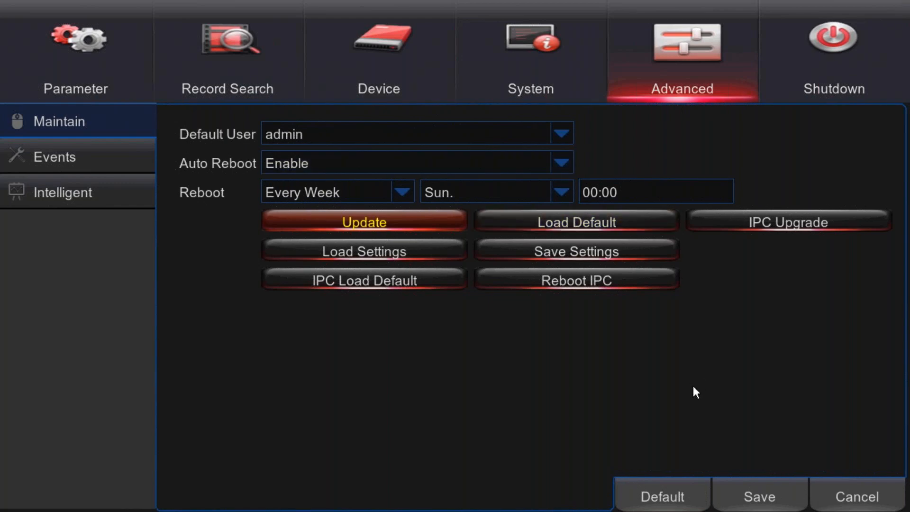
- Exit to the live view and examine the CH1 camera toolbar and the main live-view toolbar
right_click(396, 365)
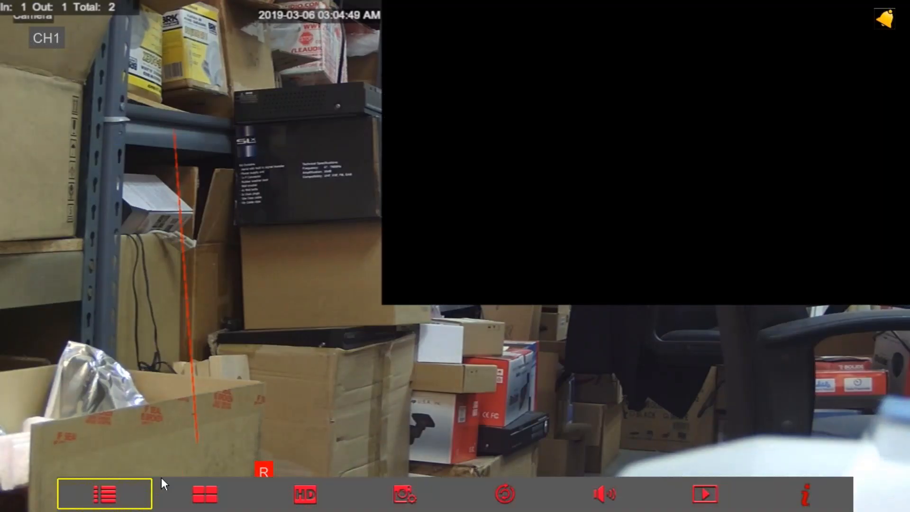
click(148, 479)
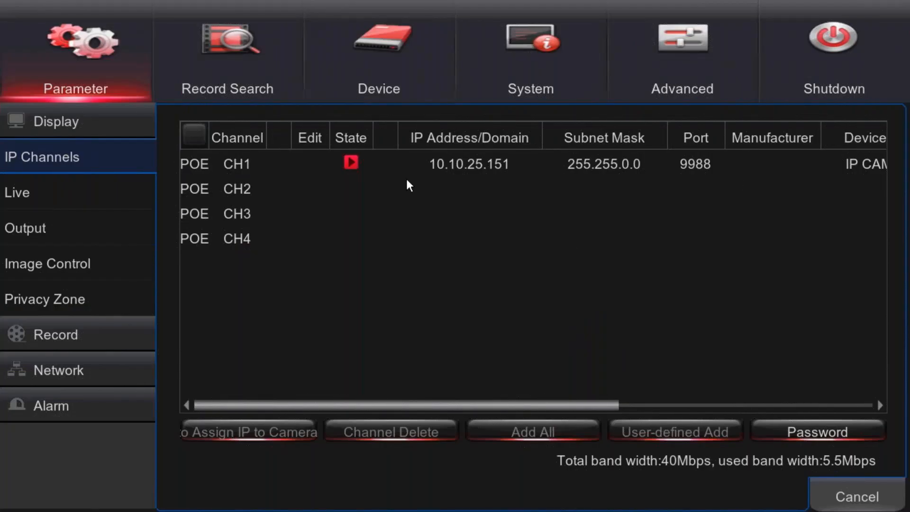
right_click(463, 271)
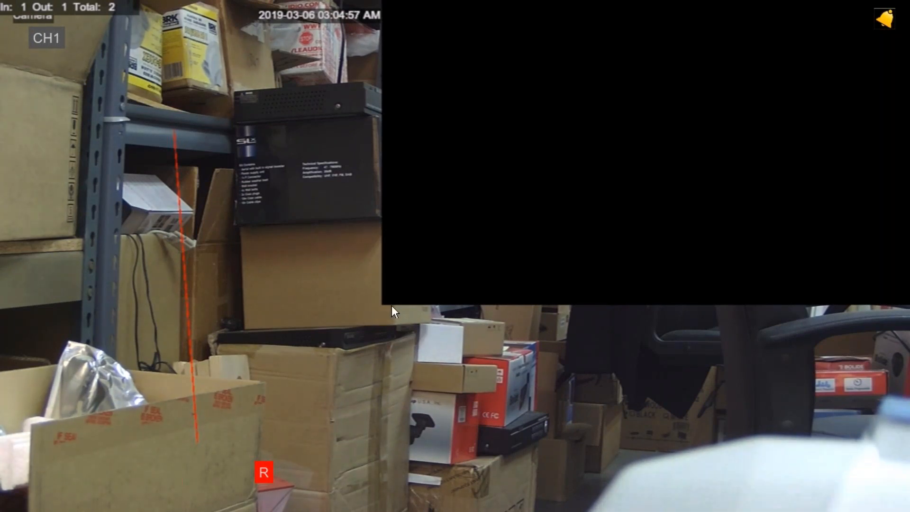
click(383, 353)
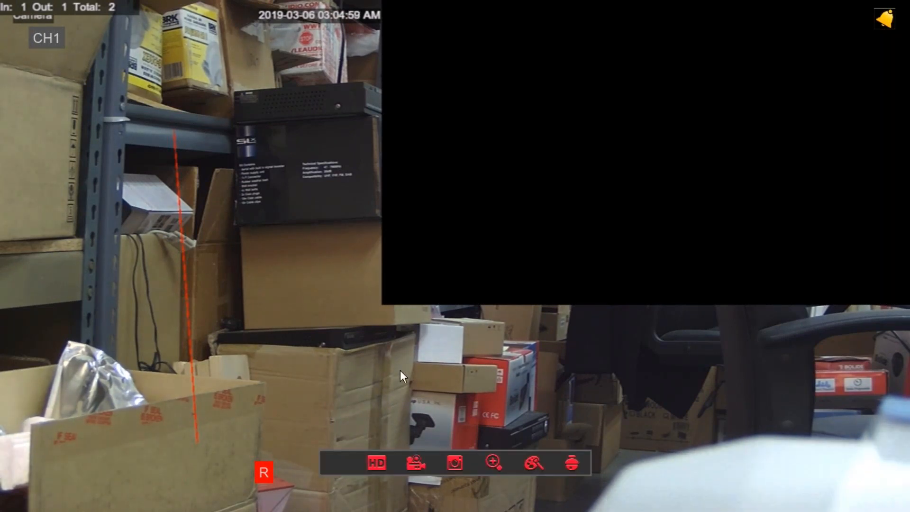
right_click(323, 314)
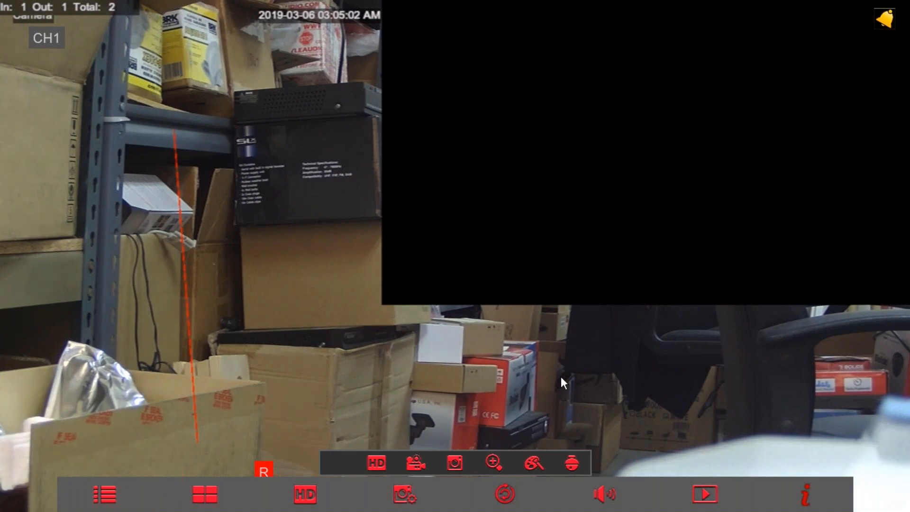
right_click(476, 359)
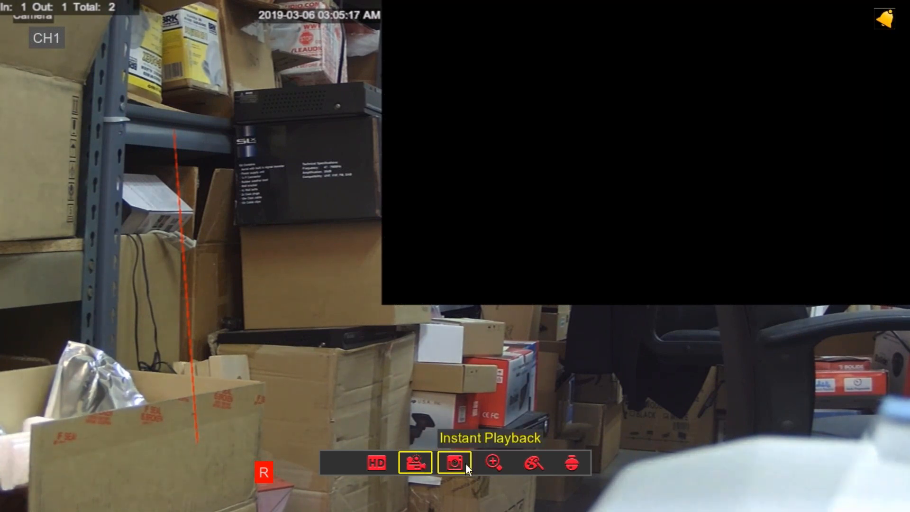
- Digitally zoom in on the CH1 picture, shift the zoomed area over the stacked boxes, and close the zoom overview
click(498, 463)
scroll(597, 407, up, 3)
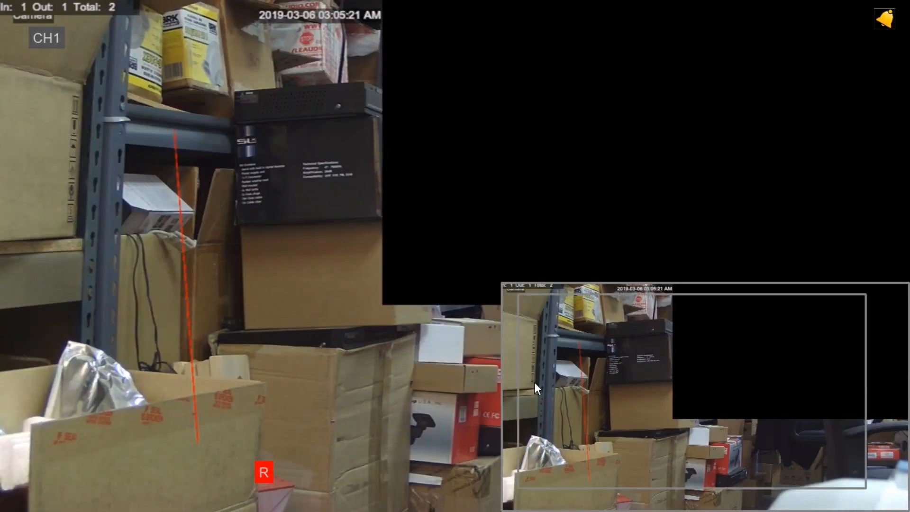
scroll(602, 406, up, 3)
drag(605, 420, 312, 329)
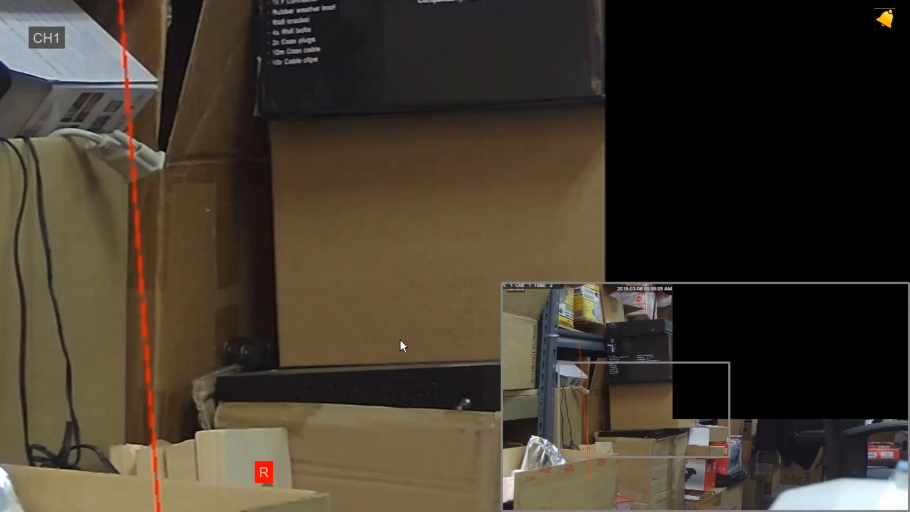
right_click(400, 340)
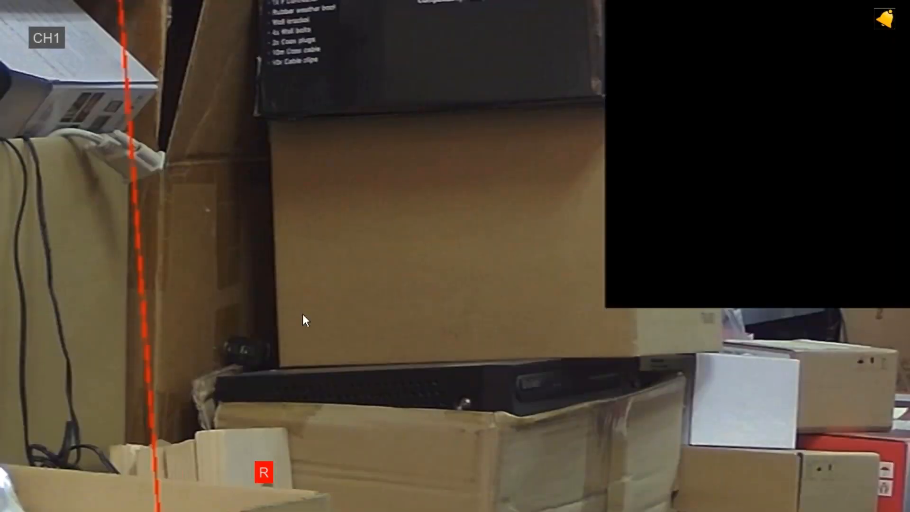
- Check the color settings option among the CH1 camera tools and return to the four-channel live view
click(304, 315)
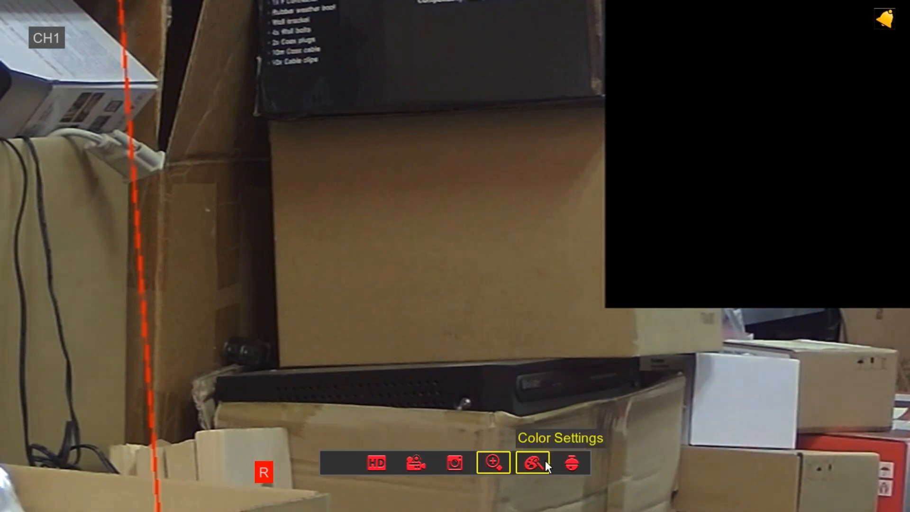
right_click(389, 299)
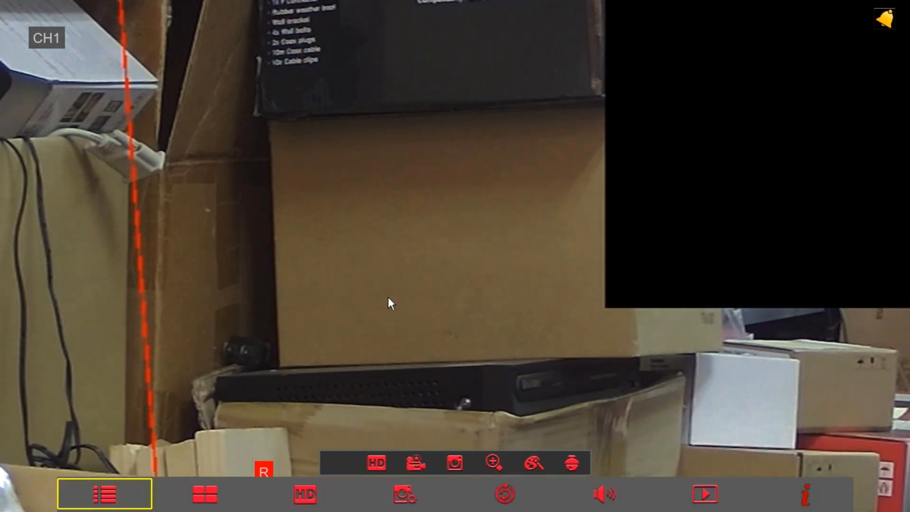
double_click(389, 299)
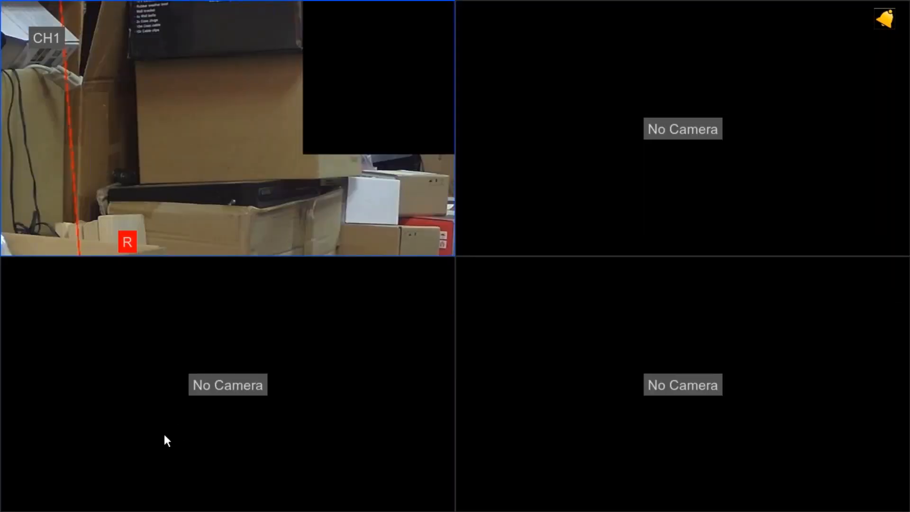
- Open the main menu and view the display output settings
right_click(216, 417)
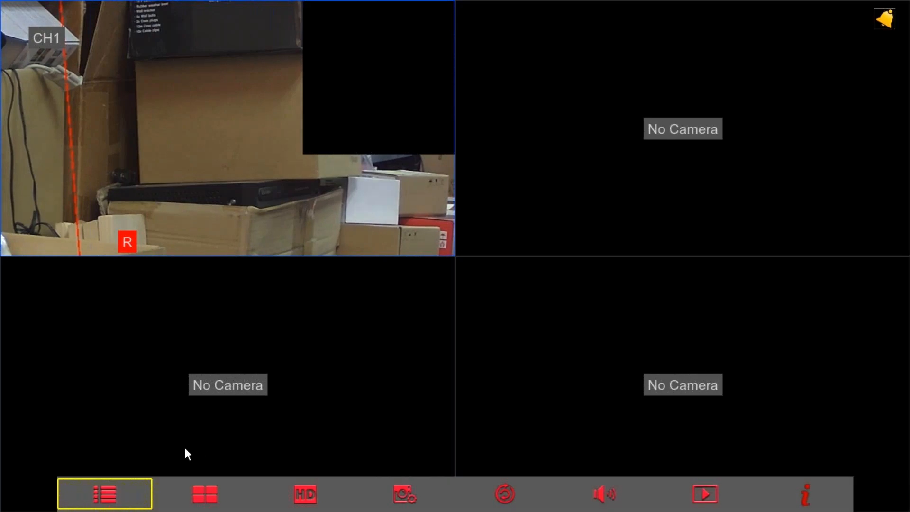
click(118, 492)
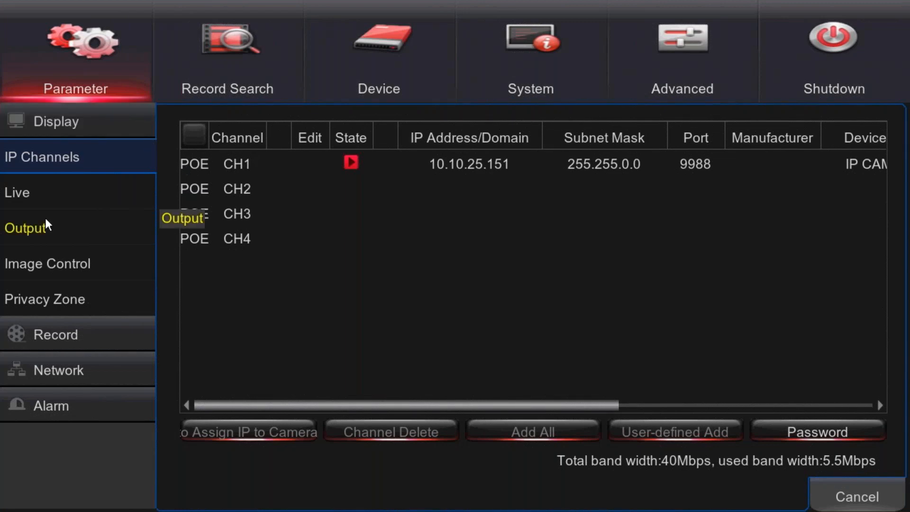
click(71, 205)
click(83, 230)
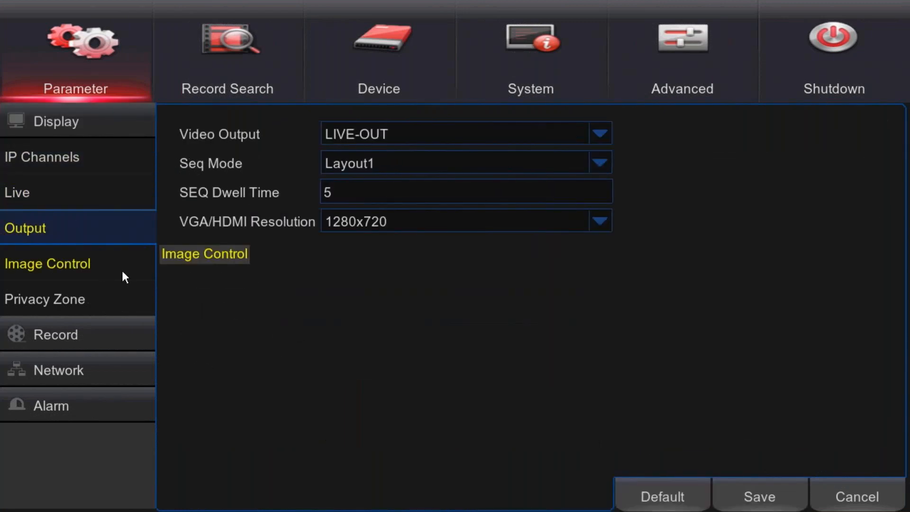